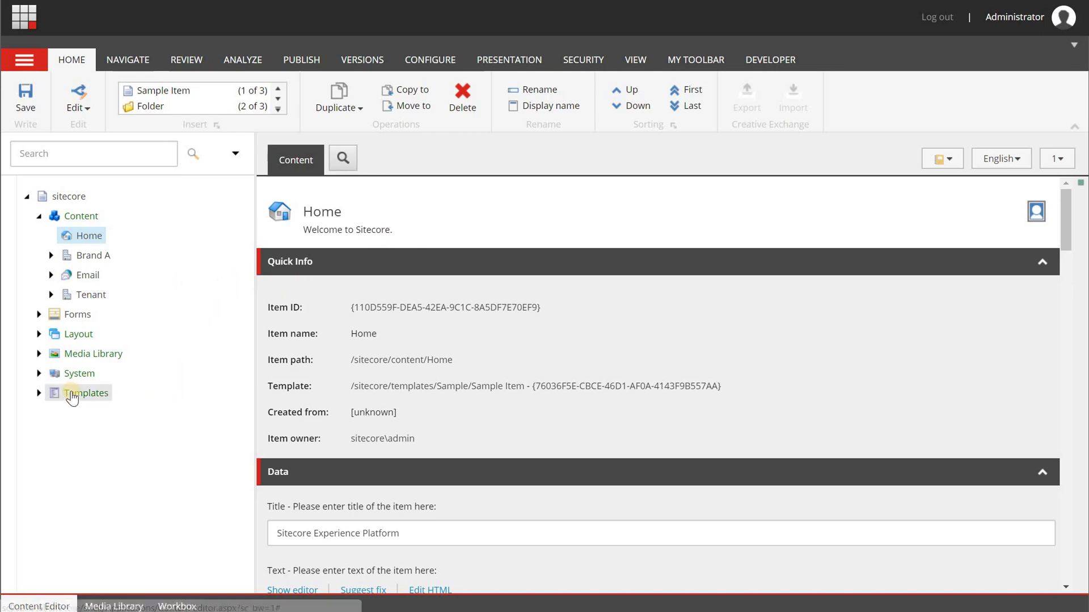
Start a new module under System > Settings > Feature using Insert > Module
click(39, 372)
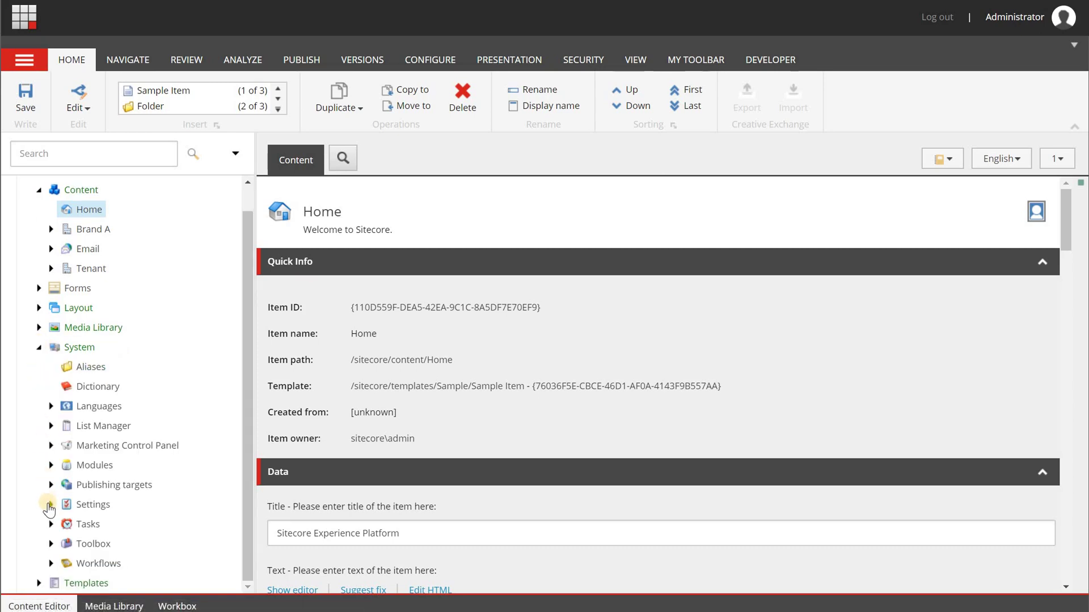
click(49, 507)
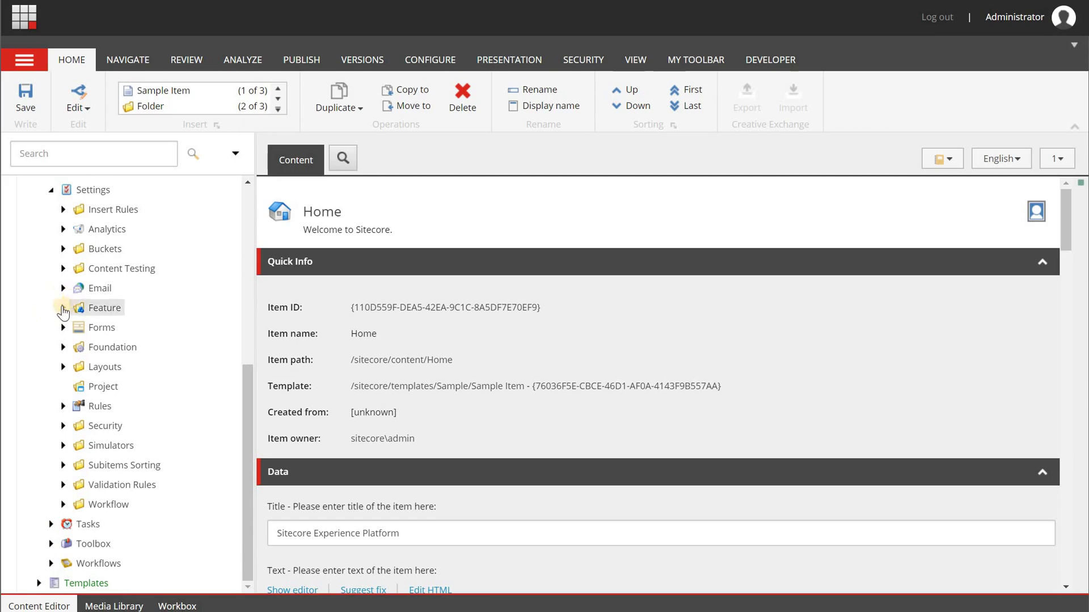
right_click(90, 311)
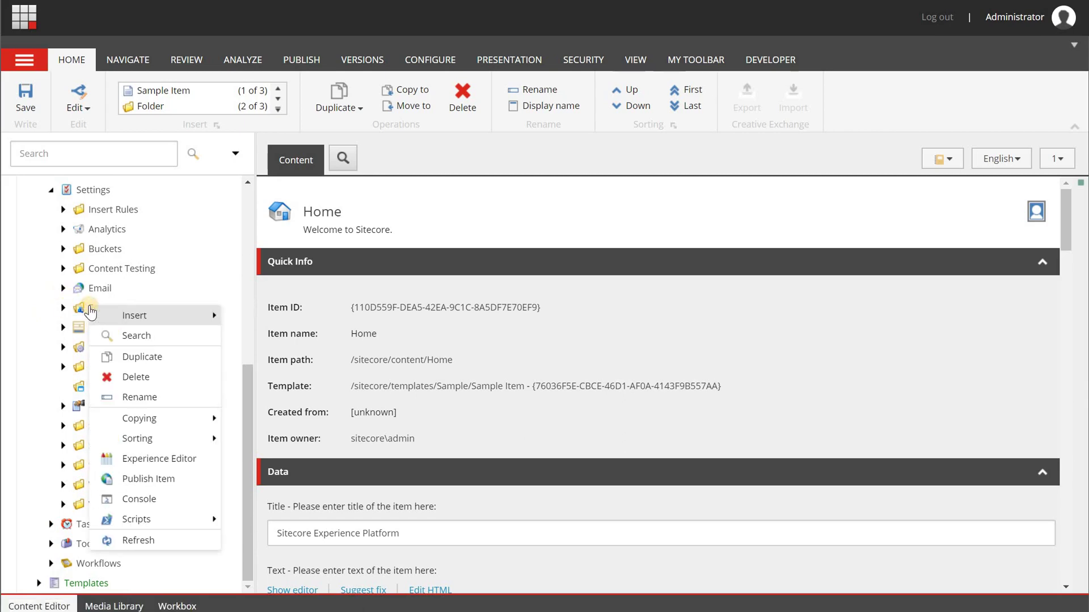
mouse_move(163, 316)
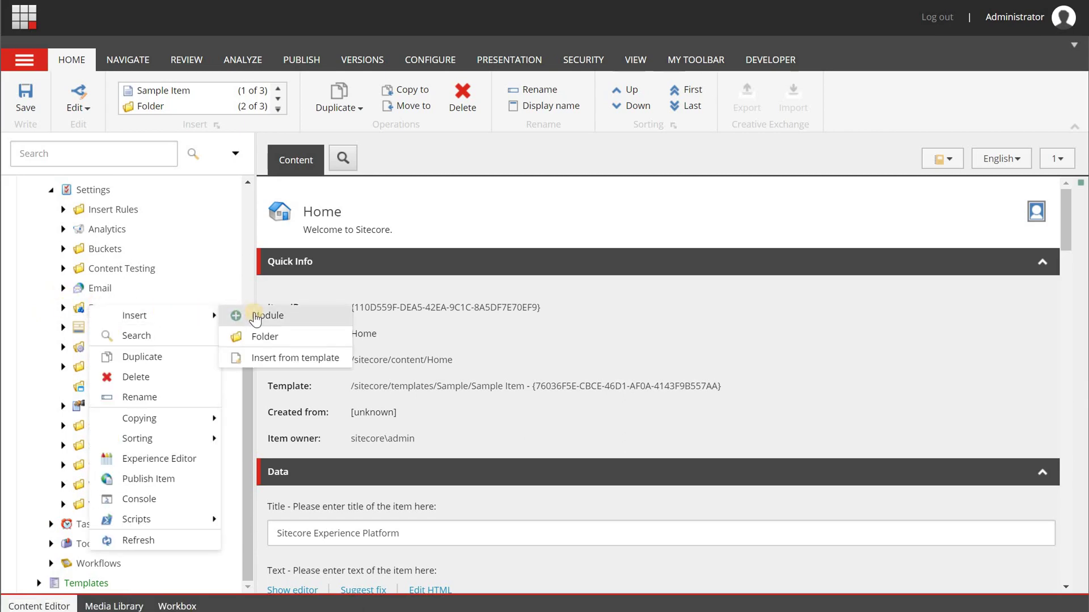
click(253, 312)
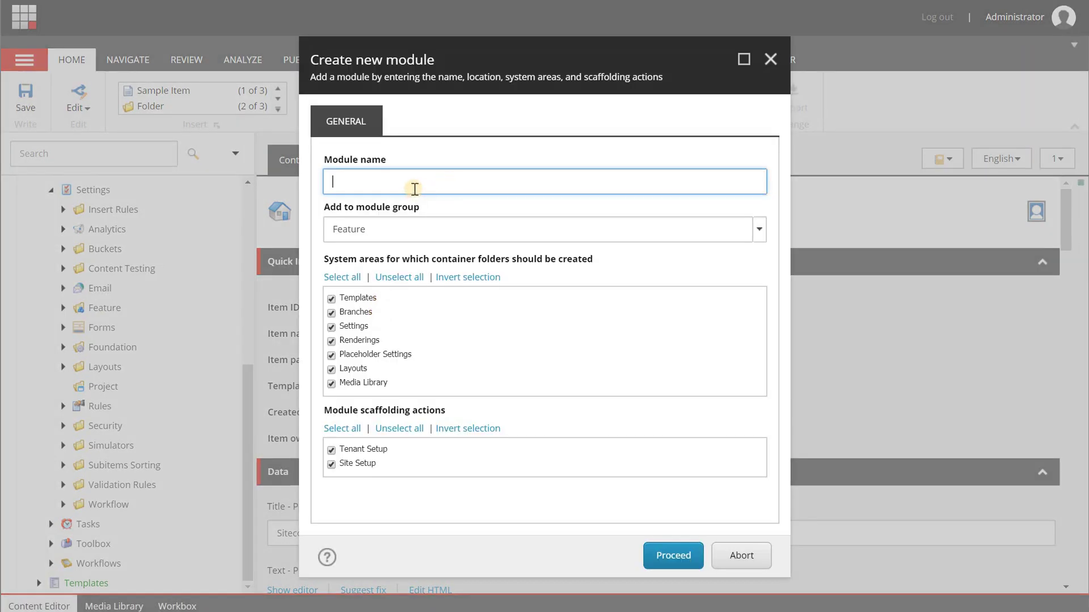
Enter Hero as the module name and keep Feature as the module group
text(Hero)
click(759, 232)
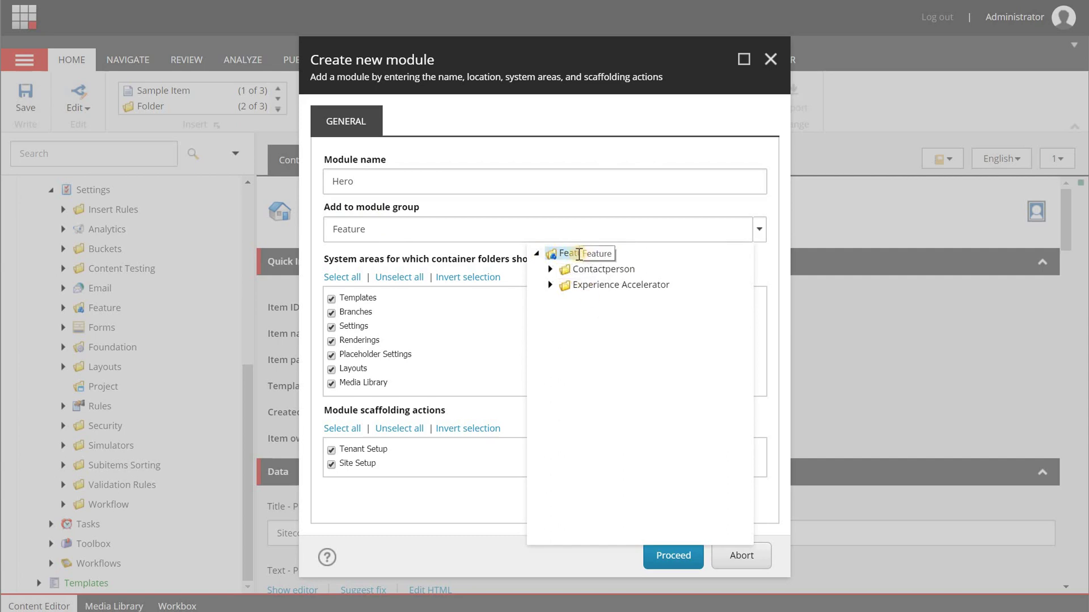
click(454, 233)
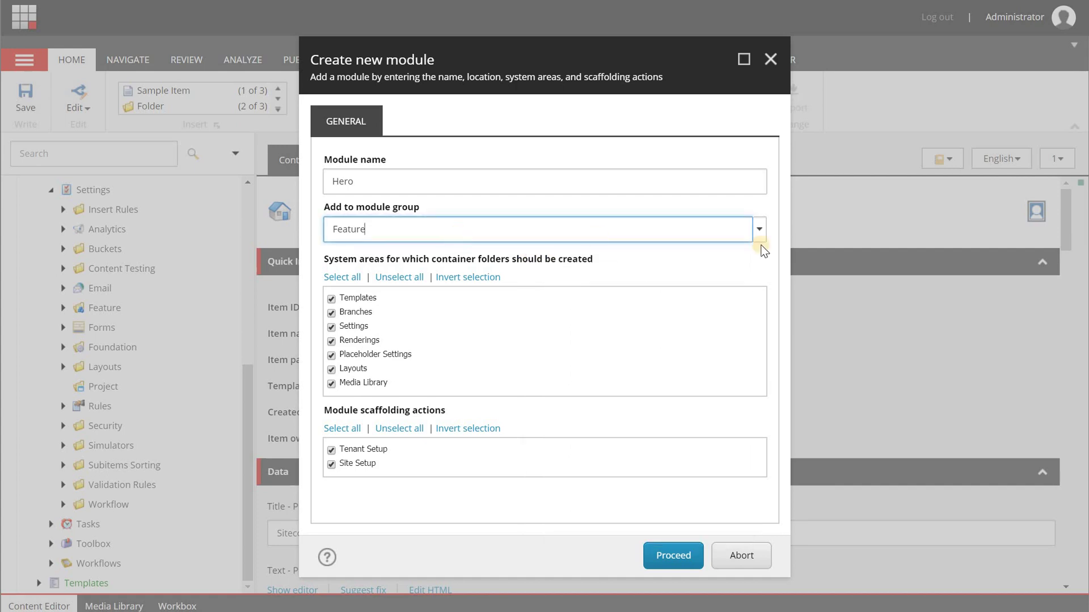
click(758, 229)
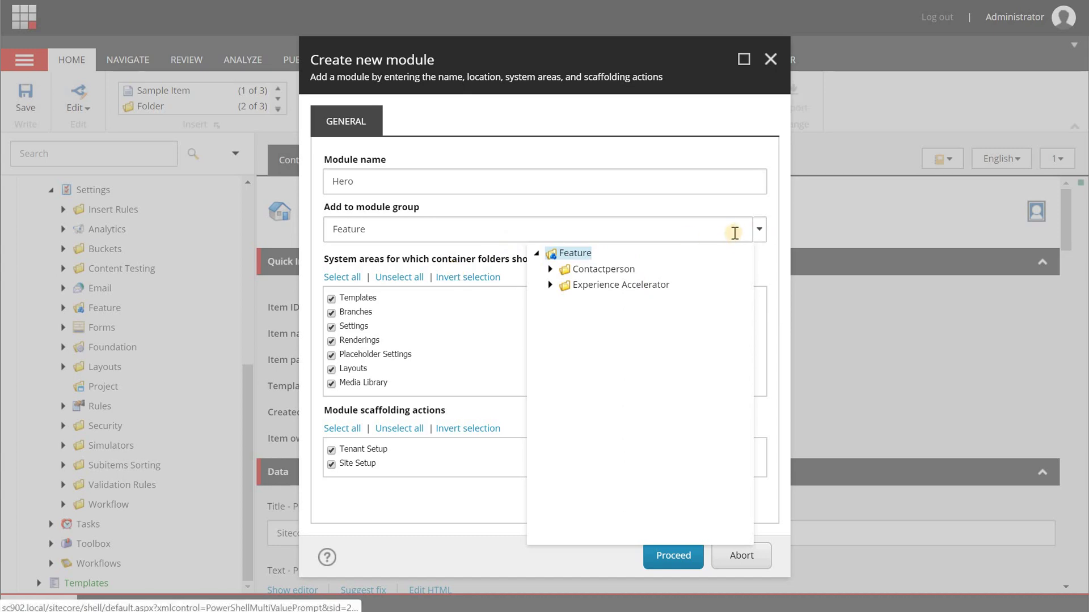
Uncheck Tenant Setup in the scaffolding actions and create the Hero module
click(652, 236)
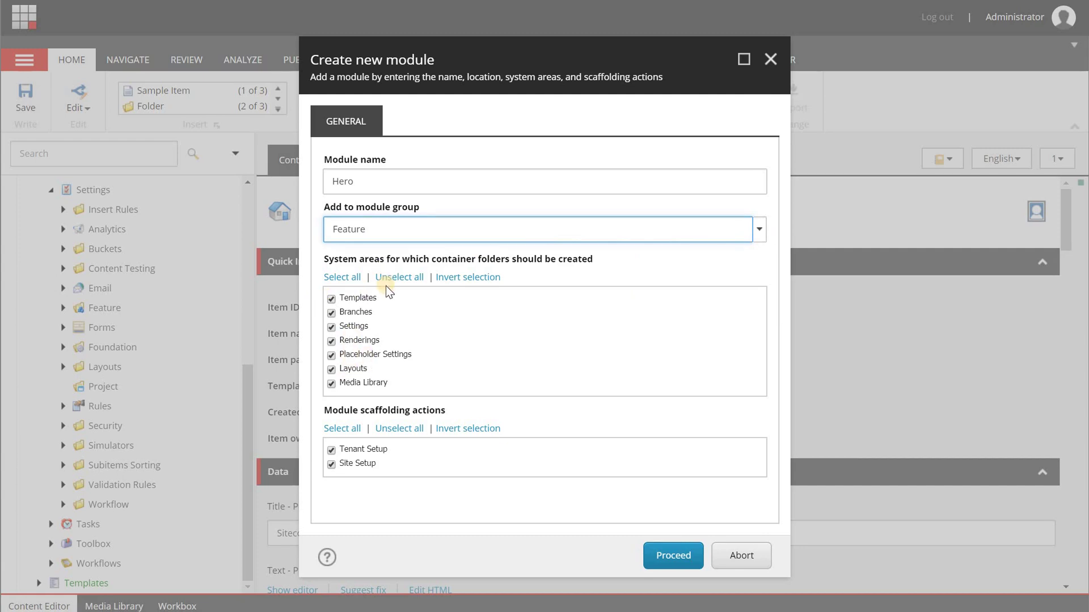
click(332, 450)
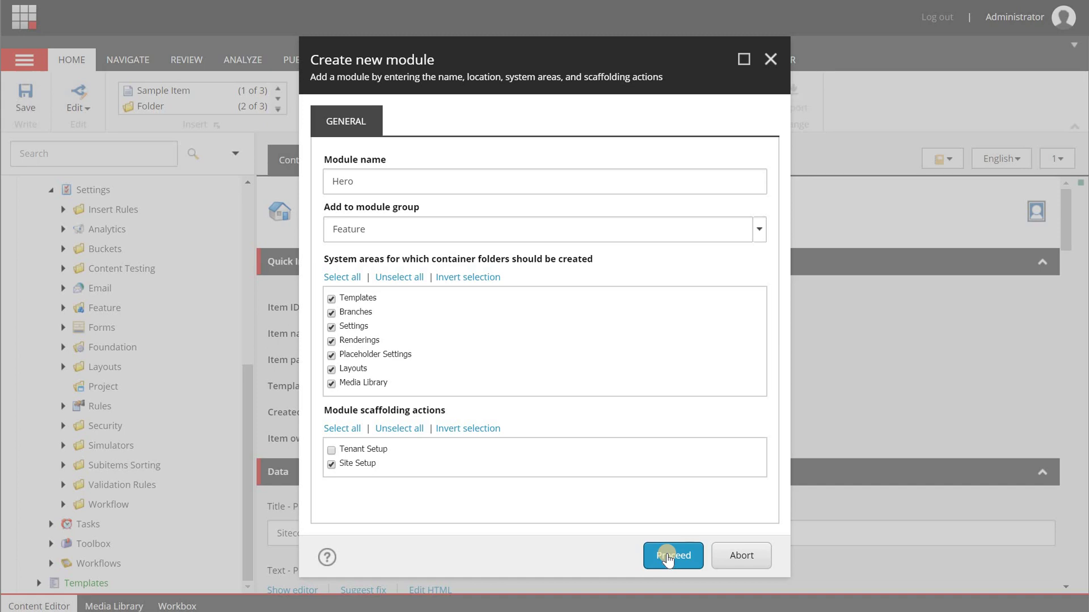
click(667, 557)
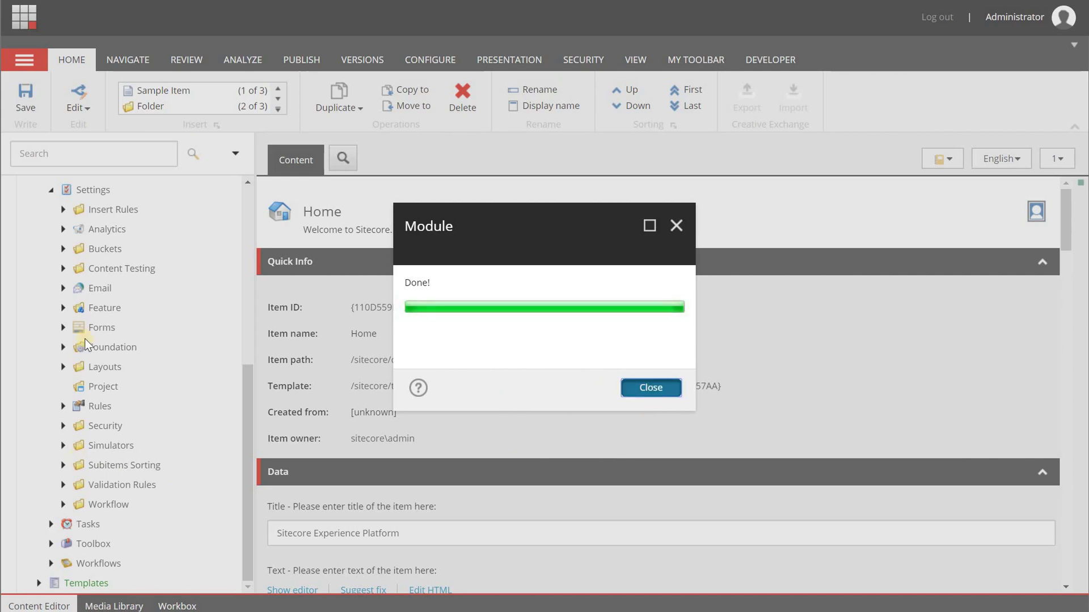
Dismiss the Done message and reveal the new Hero folders under Settings/Feature and Templates/Feature
key(Escape)
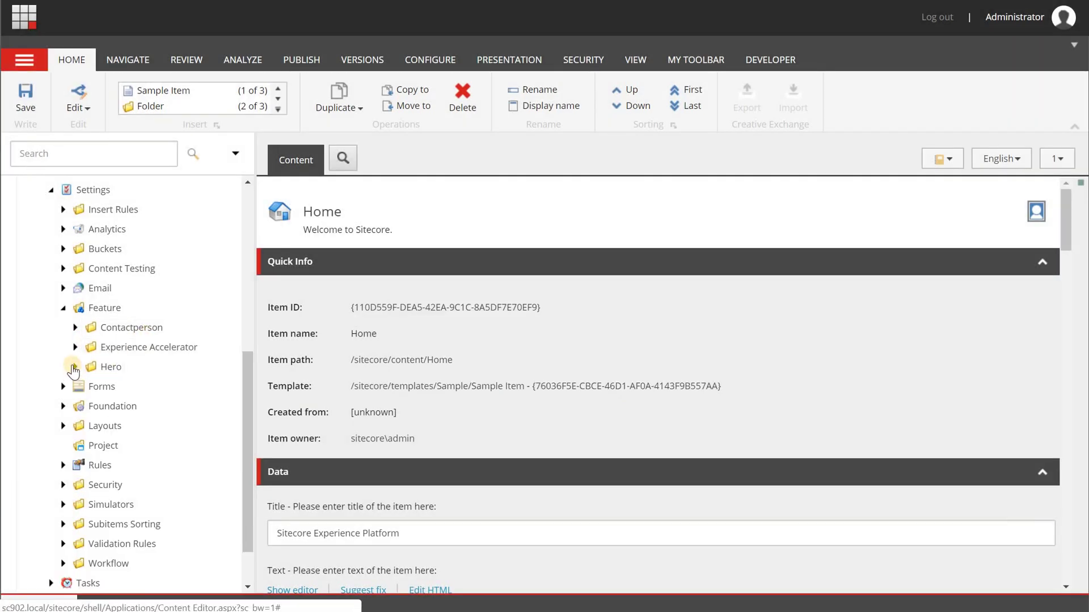
click(75, 367)
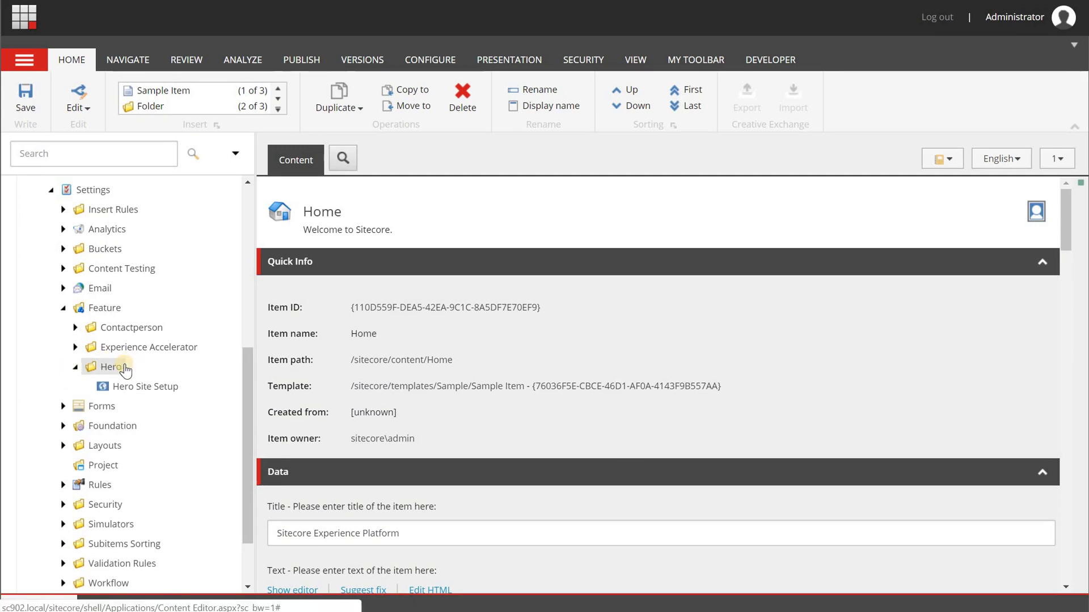
click(75, 368)
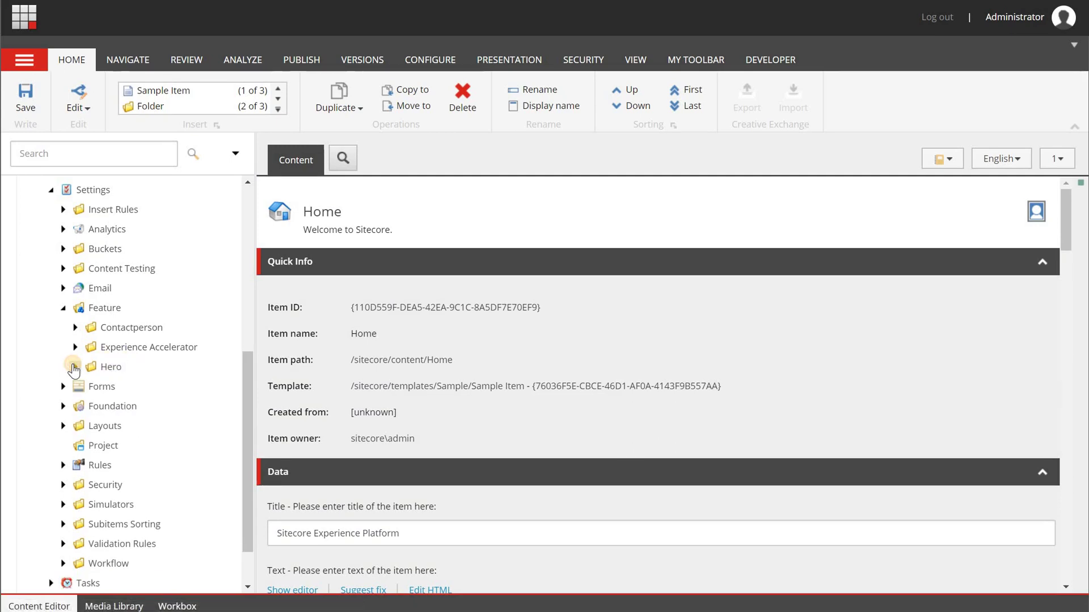
scroll(74, 368, down, 1)
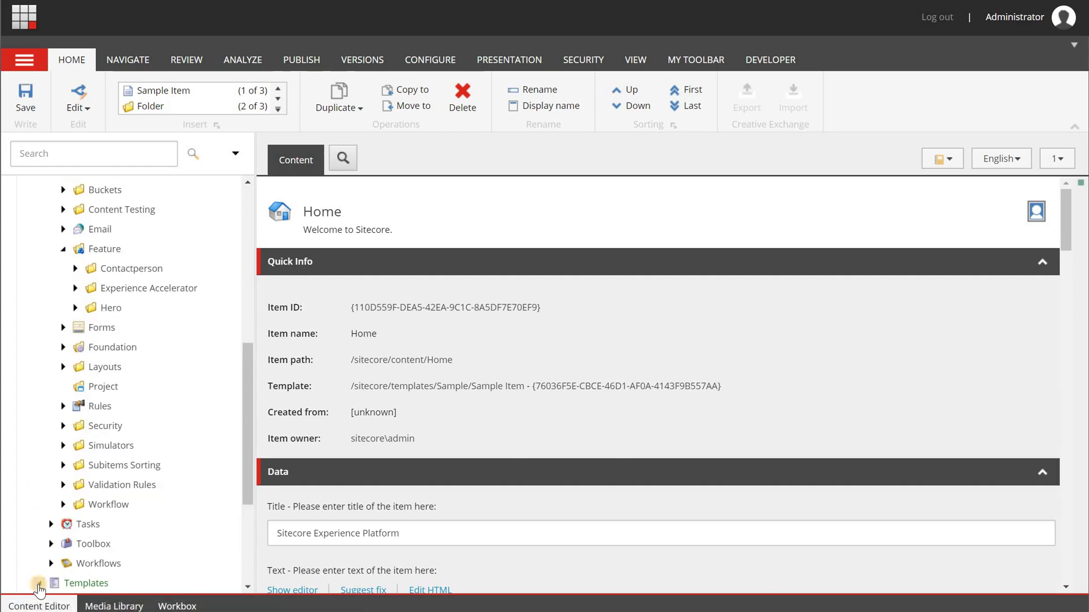
click(39, 584)
scroll(36, 548, down, 3)
click(52, 447)
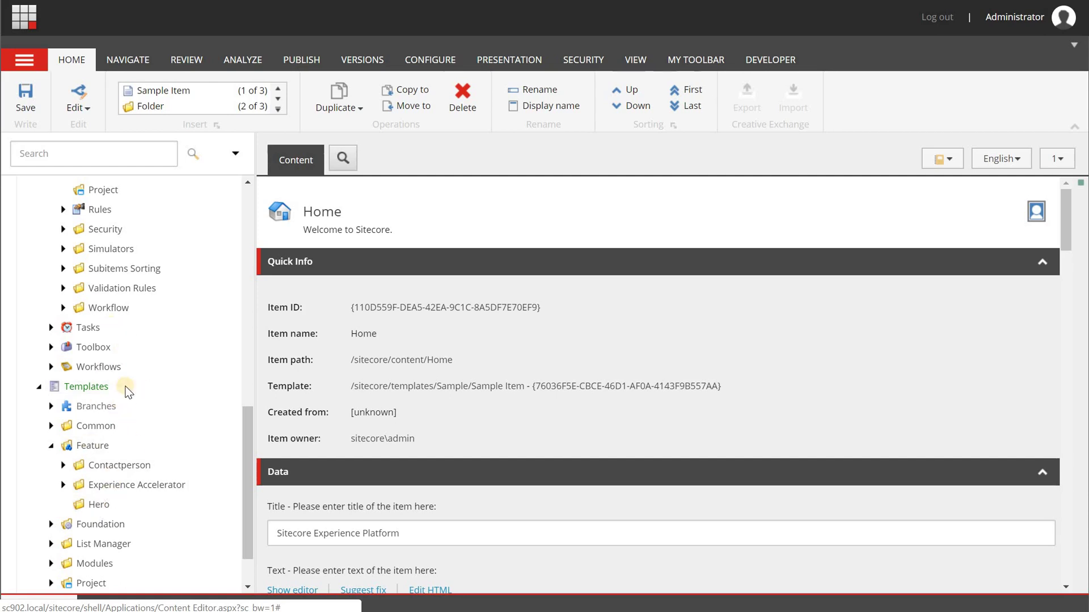
Collapse System and Templates, then expand Layout > Renderings > Feature
scroll(126, 392, up, 10)
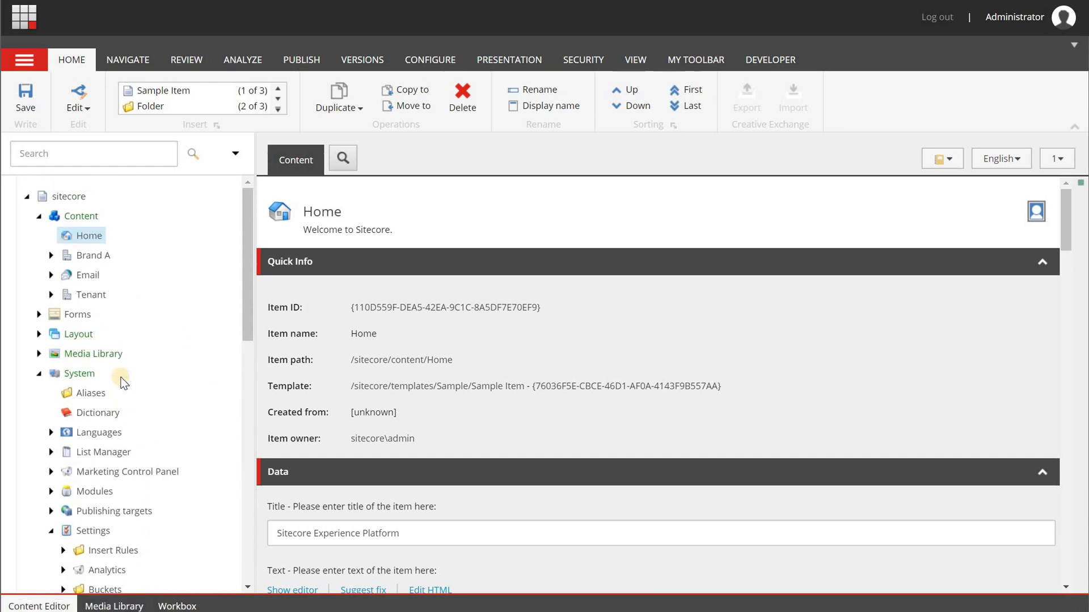
click(39, 374)
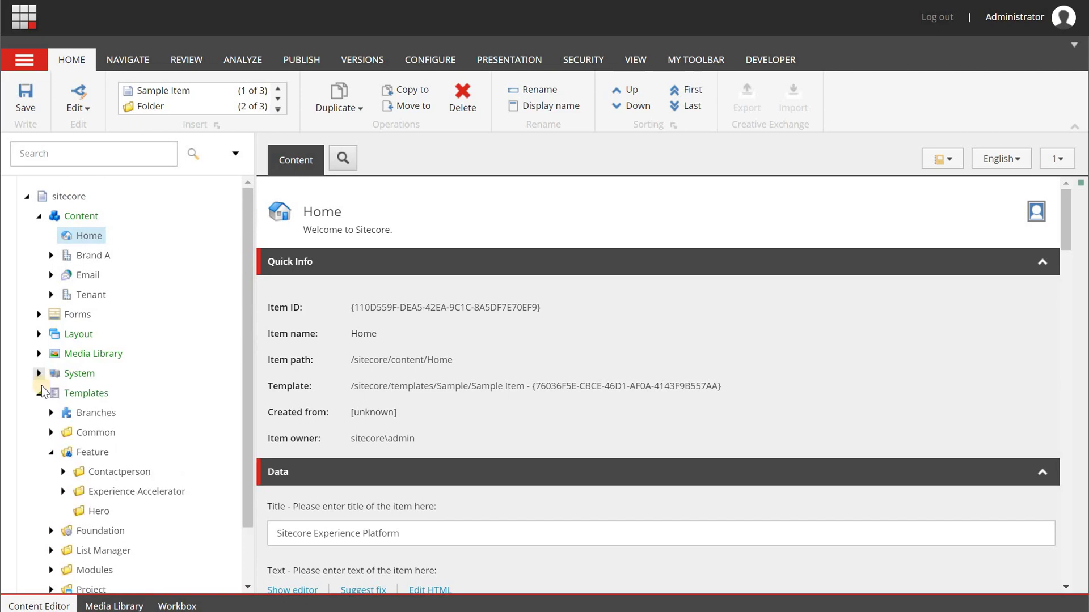
click(39, 393)
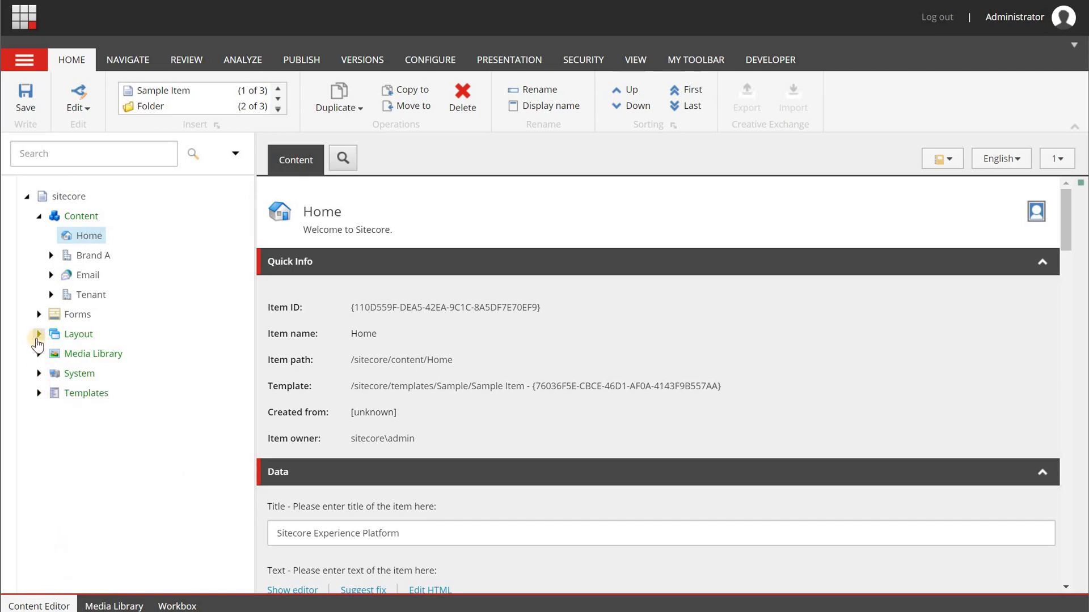
click(39, 334)
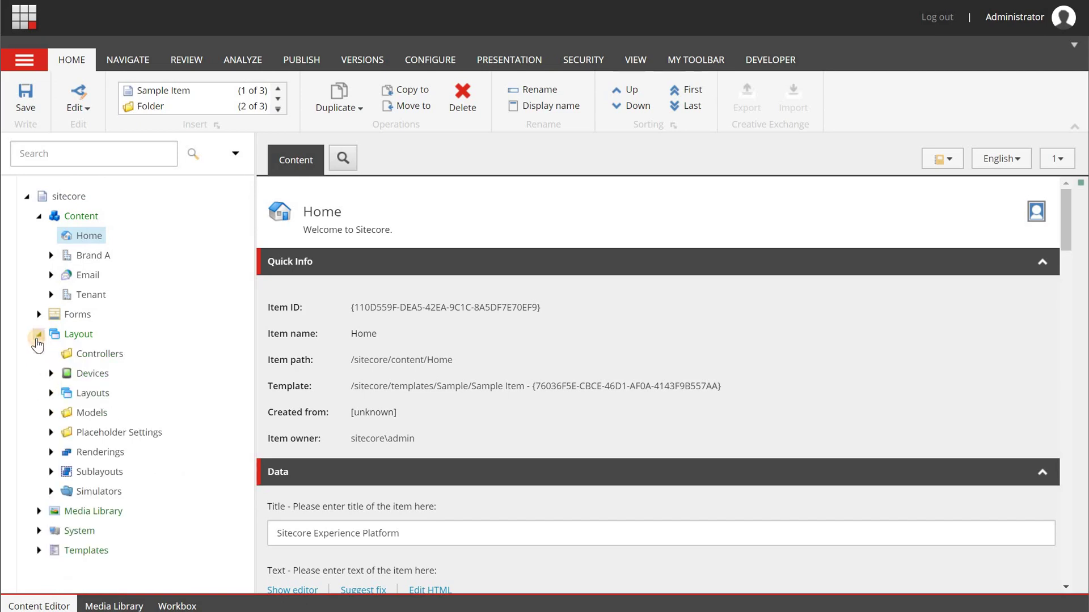
click(52, 453)
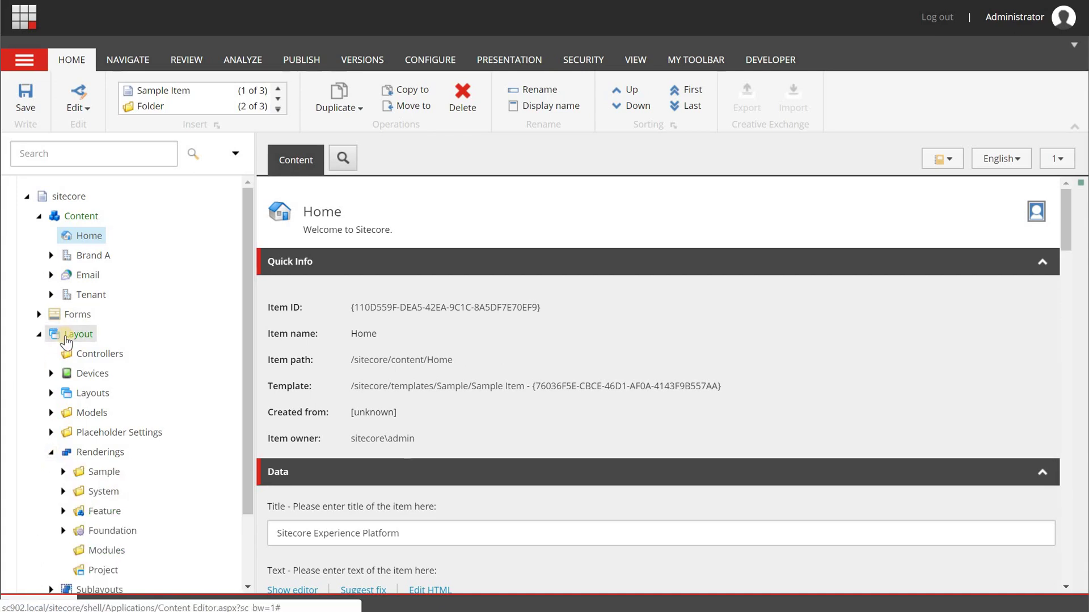
scroll(98, 464, down, 3)
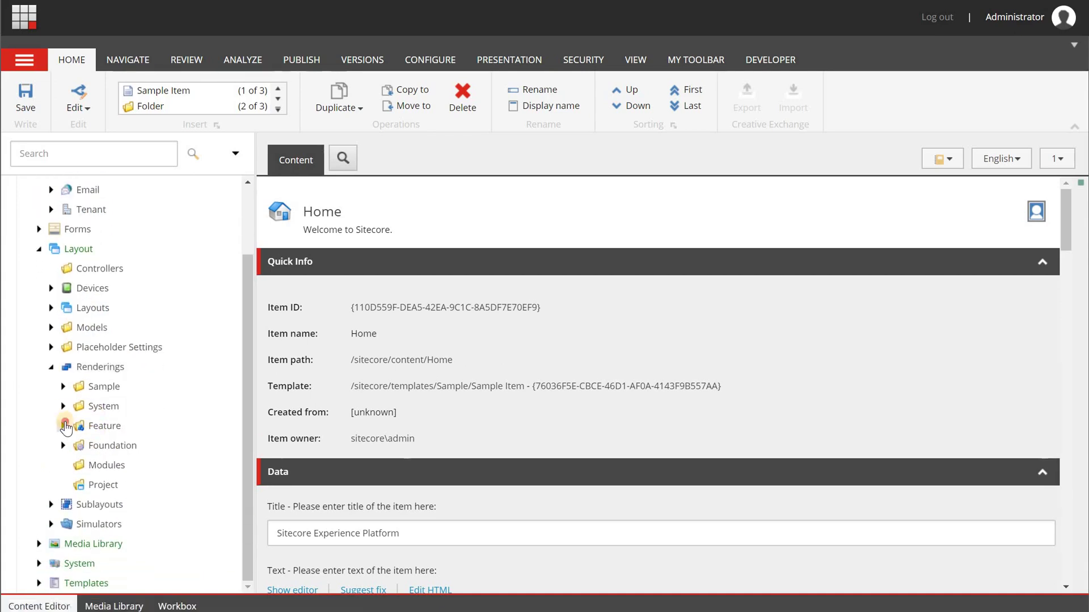
click(63, 426)
Expand Experience Accelerator > Page Content to show the Promo rendering
scroll(86, 456, down, 2)
click(75, 425)
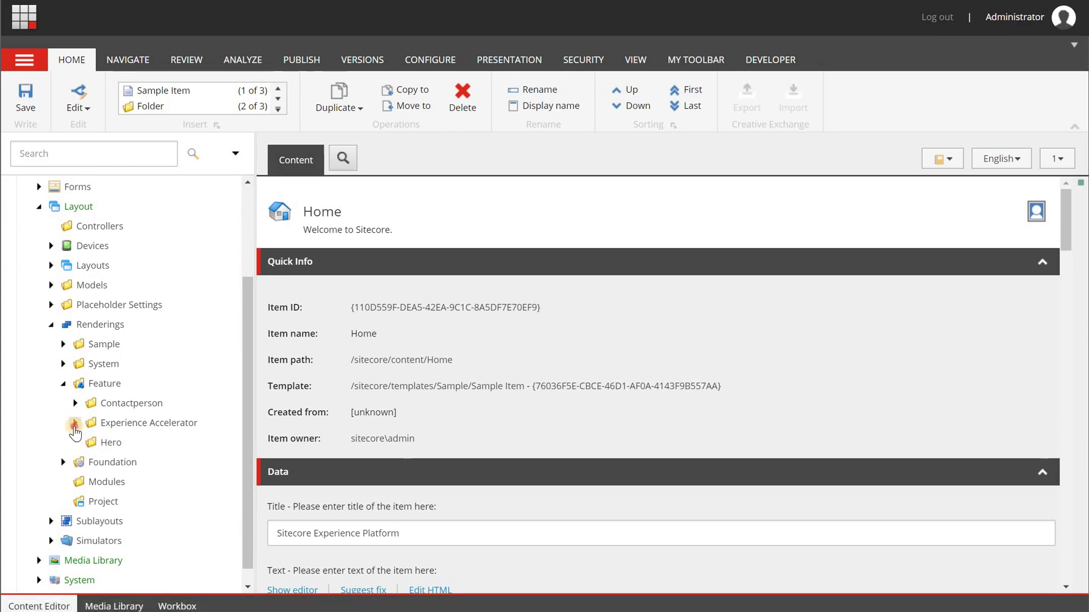
click(75, 426)
click(74, 423)
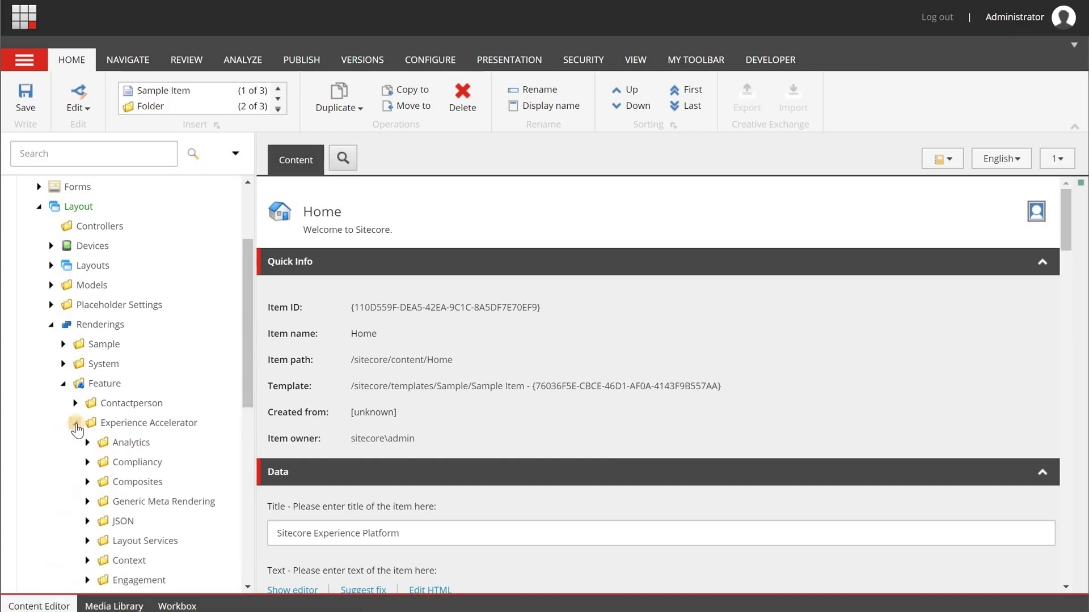
scroll(80, 423, down, 5)
click(84, 379)
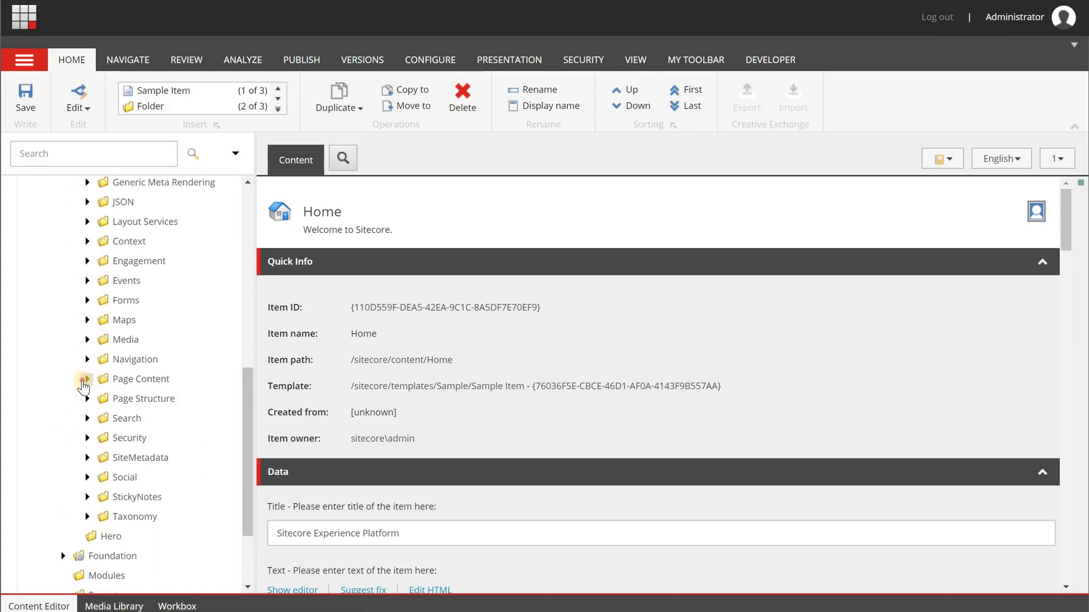
scroll(83, 380, down, 1)
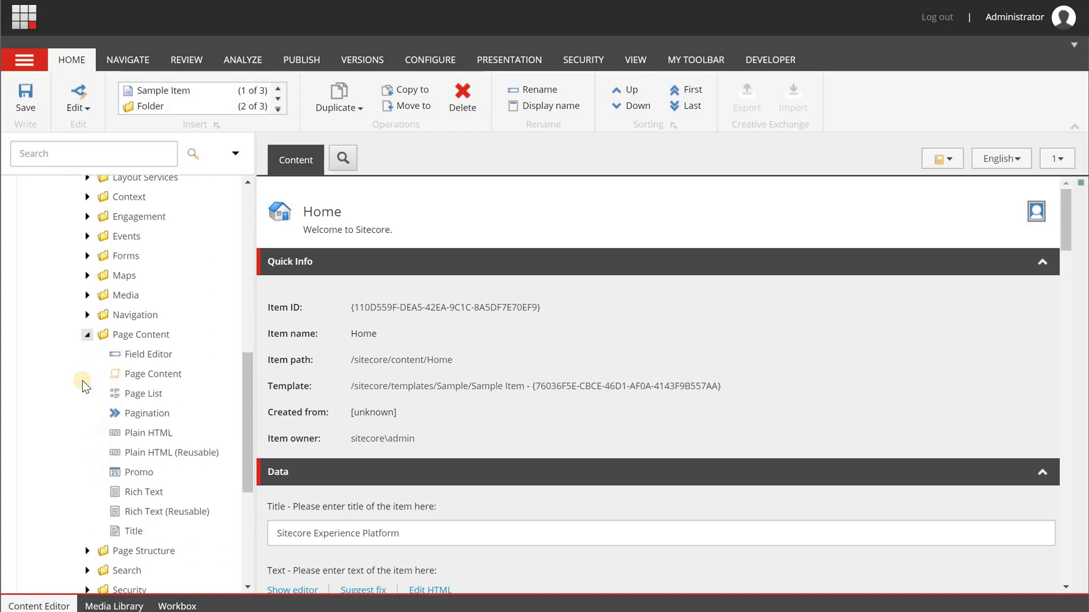
Start cloning the Promo rendering into a derivative rendering
right_click(138, 473)
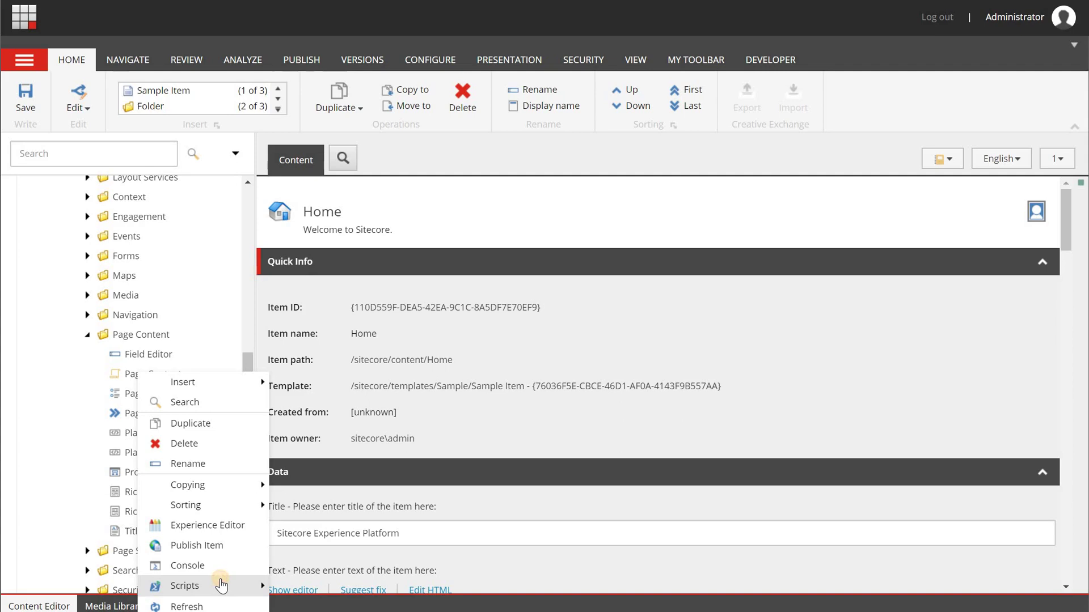
mouse_move(221, 586)
click(336, 605)
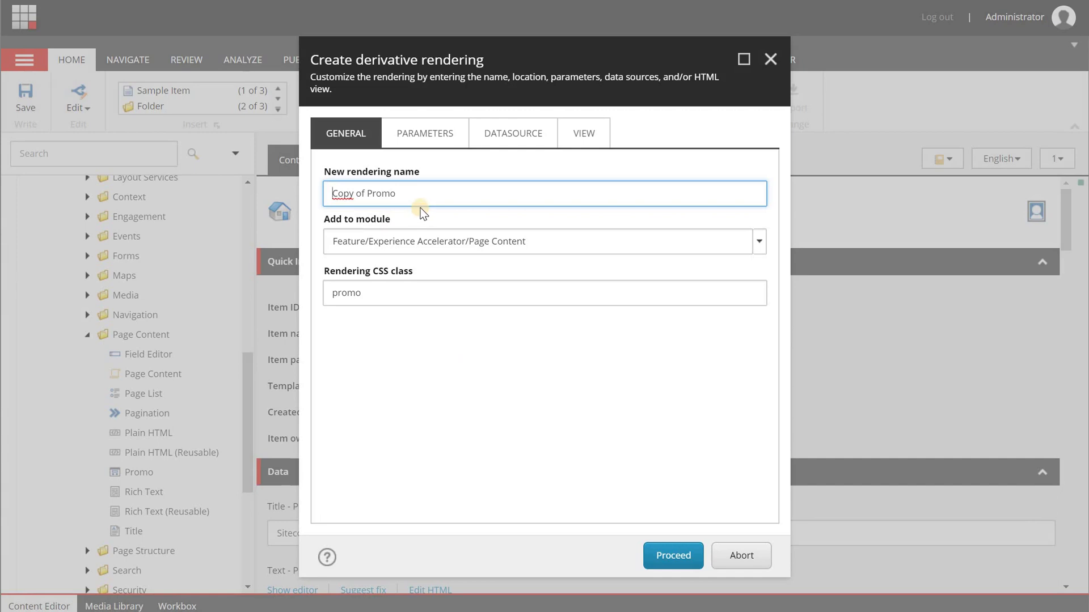
Name the rendering Hero, assign it to module Feature/Hero, and set CSS class hero
key(ctrl+a)
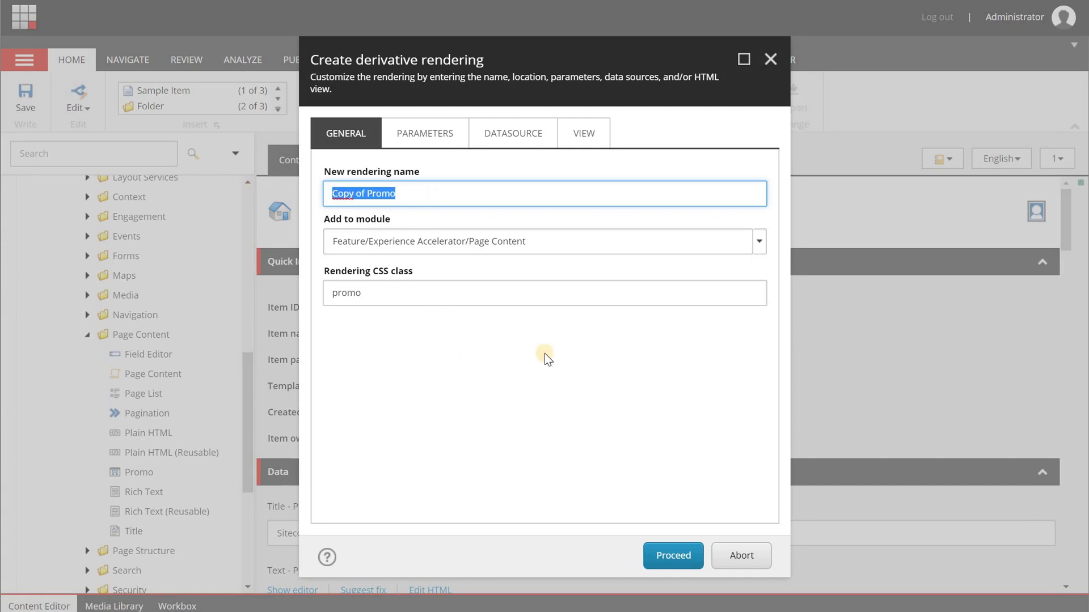
text(Hero)
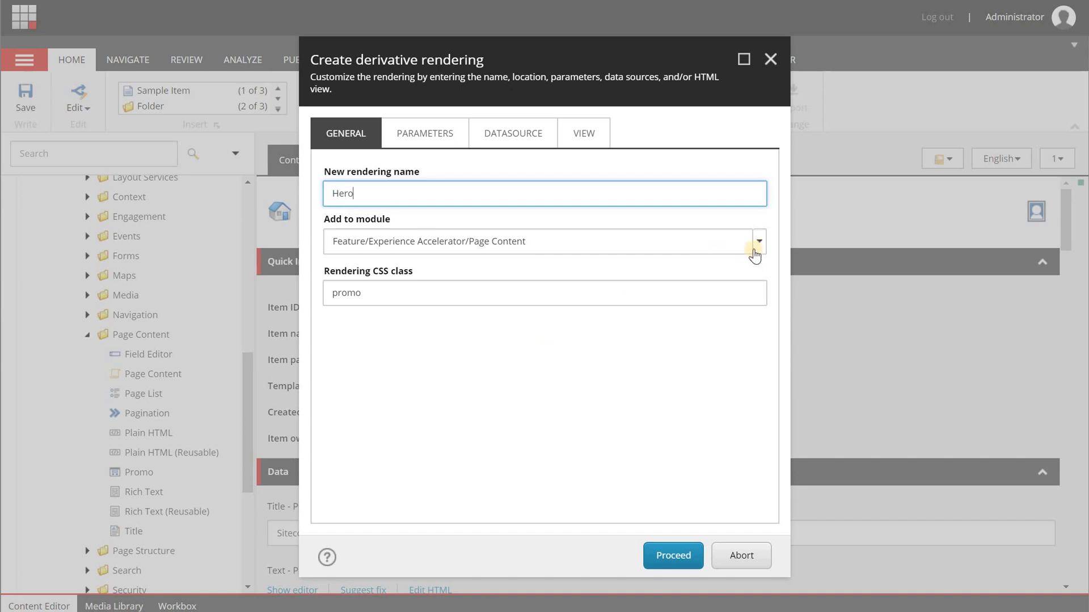
click(758, 242)
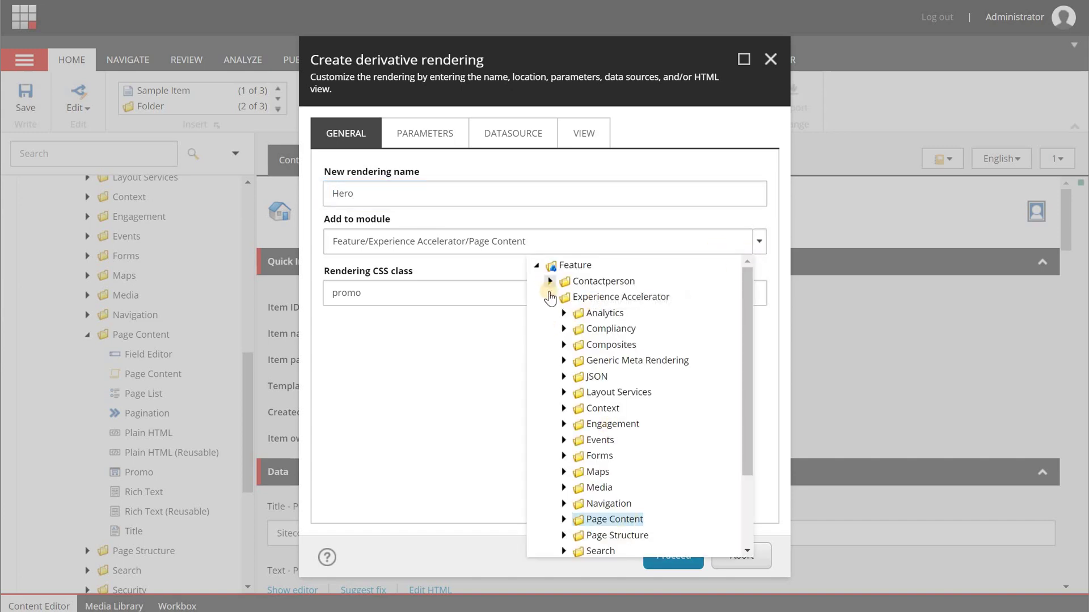
click(549, 296)
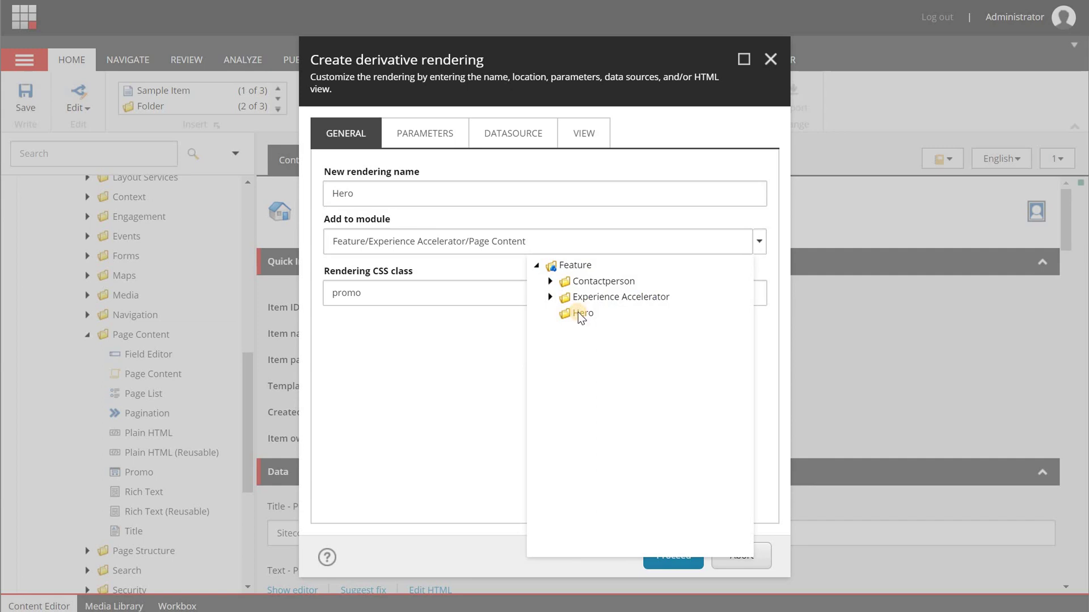
click(580, 314)
drag(440, 296, 223, 287)
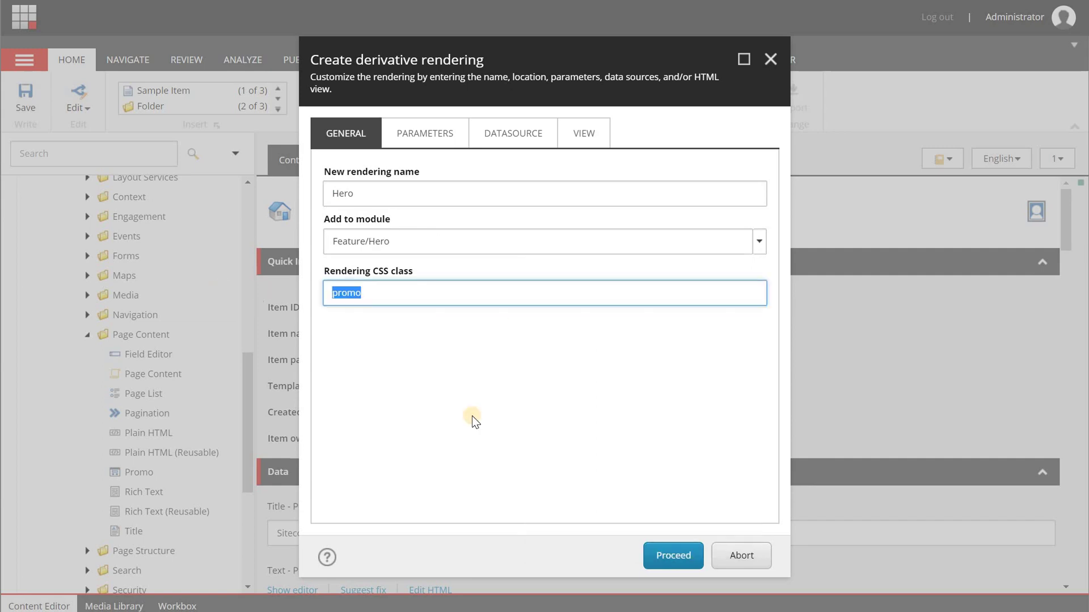
text(hero)
Set the derivative to copy both the original rendering parameters and the original datasource
click(451, 136)
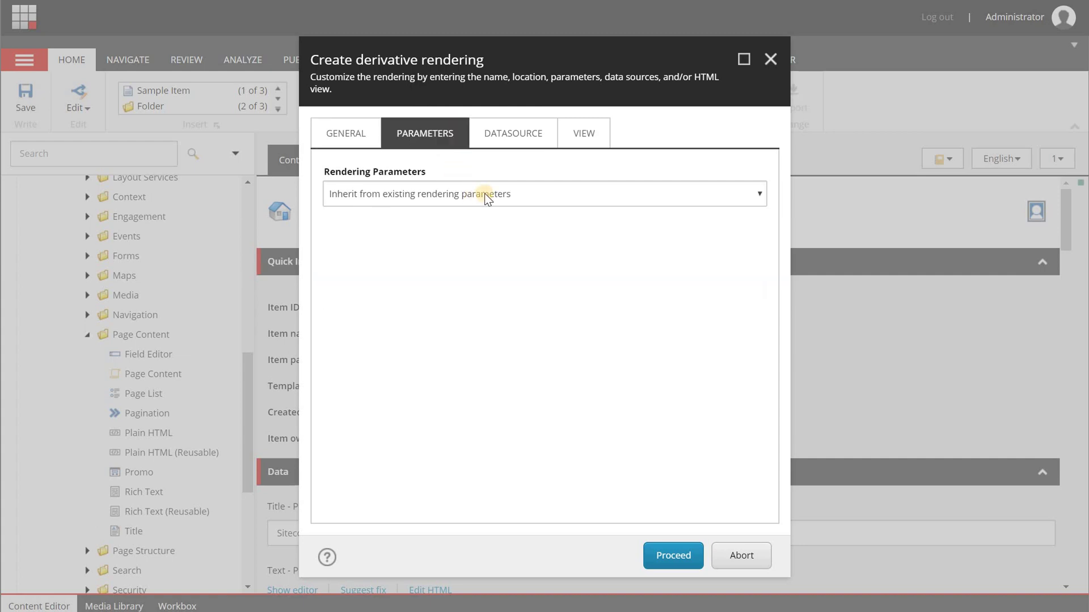
click(486, 195)
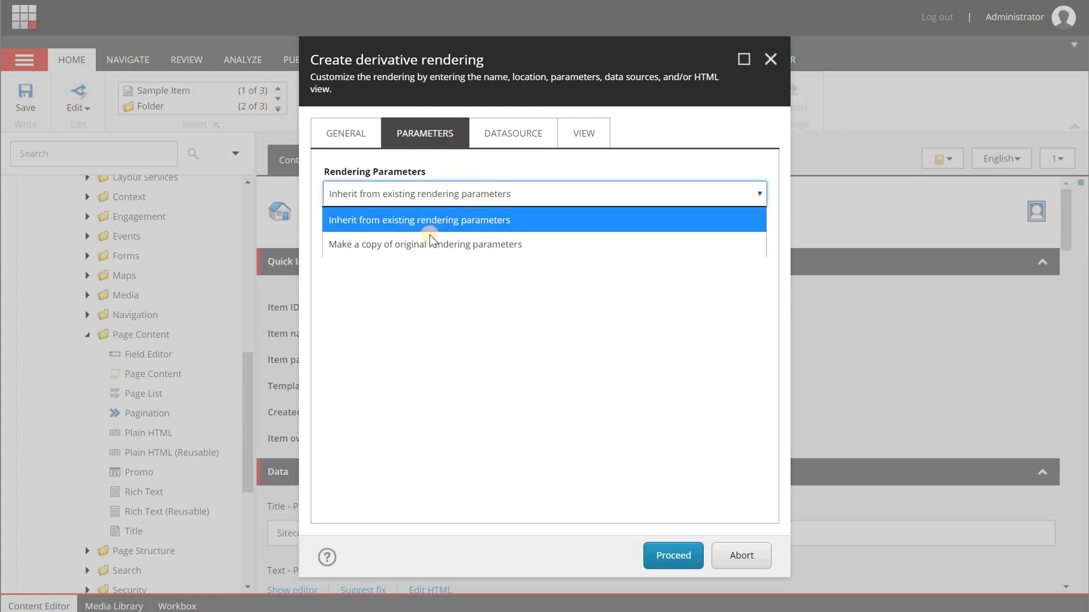
click(430, 235)
click(510, 133)
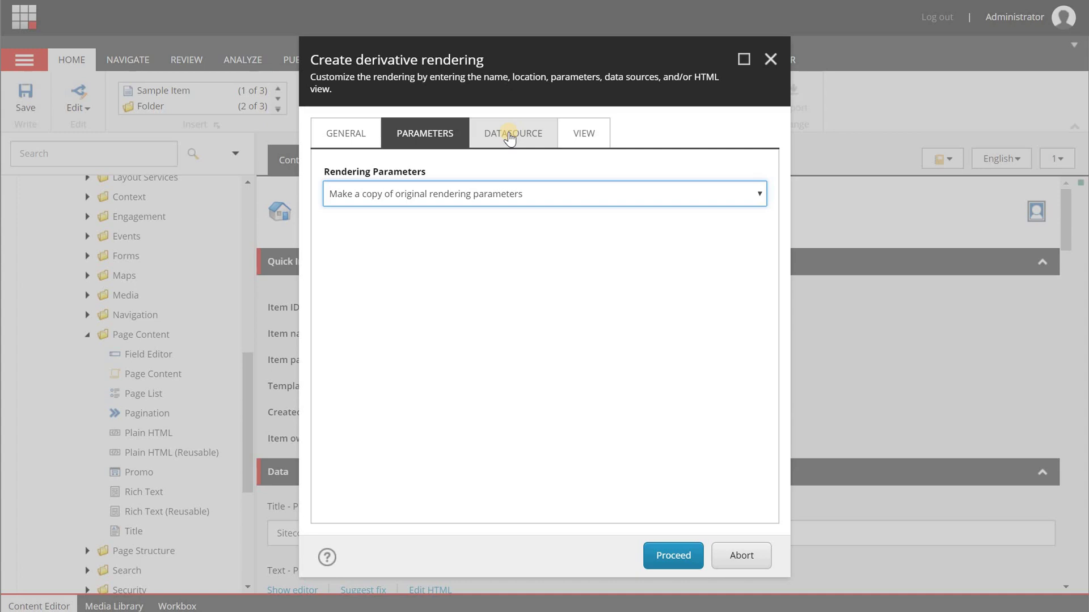
click(510, 135)
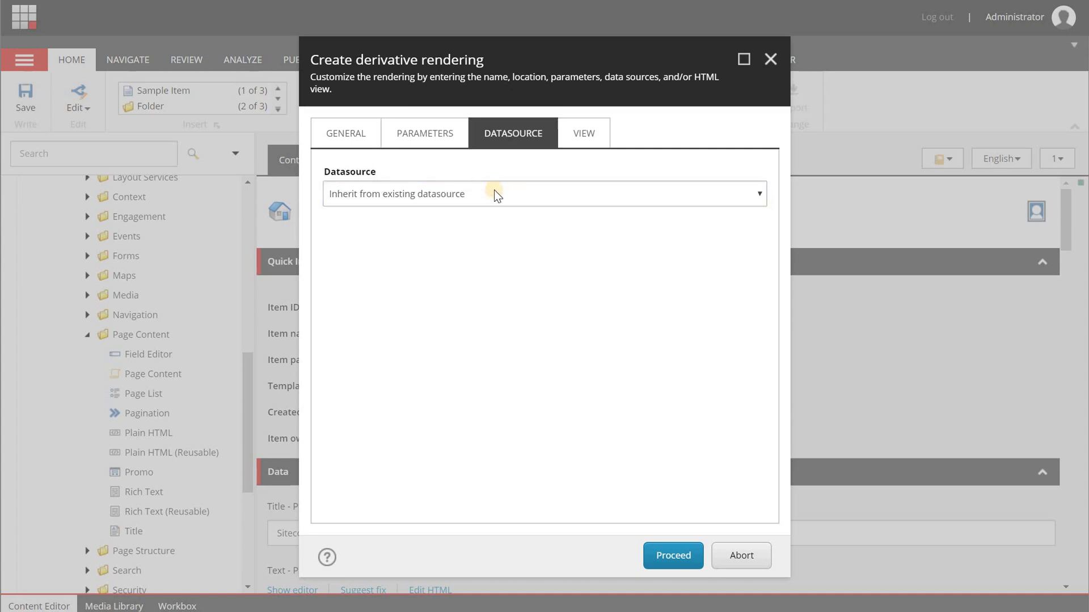
click(500, 191)
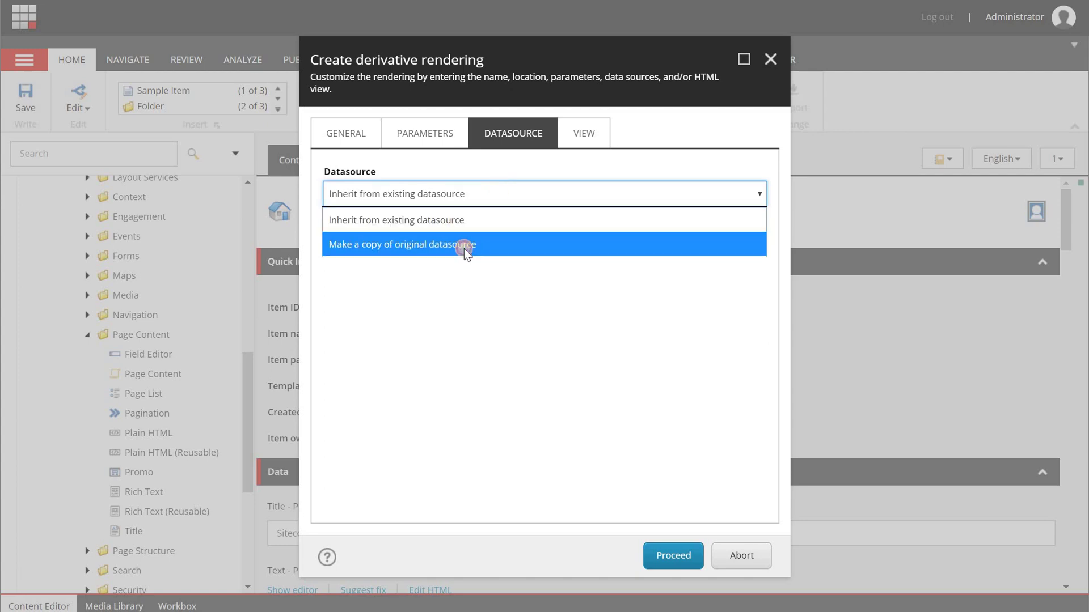
click(464, 248)
click(600, 122)
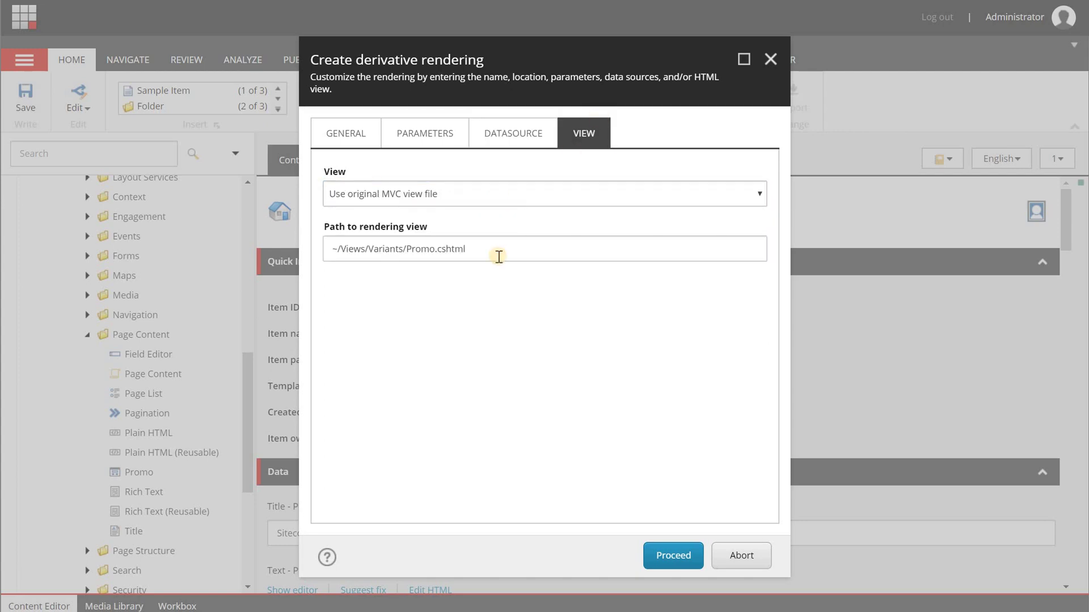
Use the original MVC view file, create the Hero rendering, and close the finished dialog
click(465, 203)
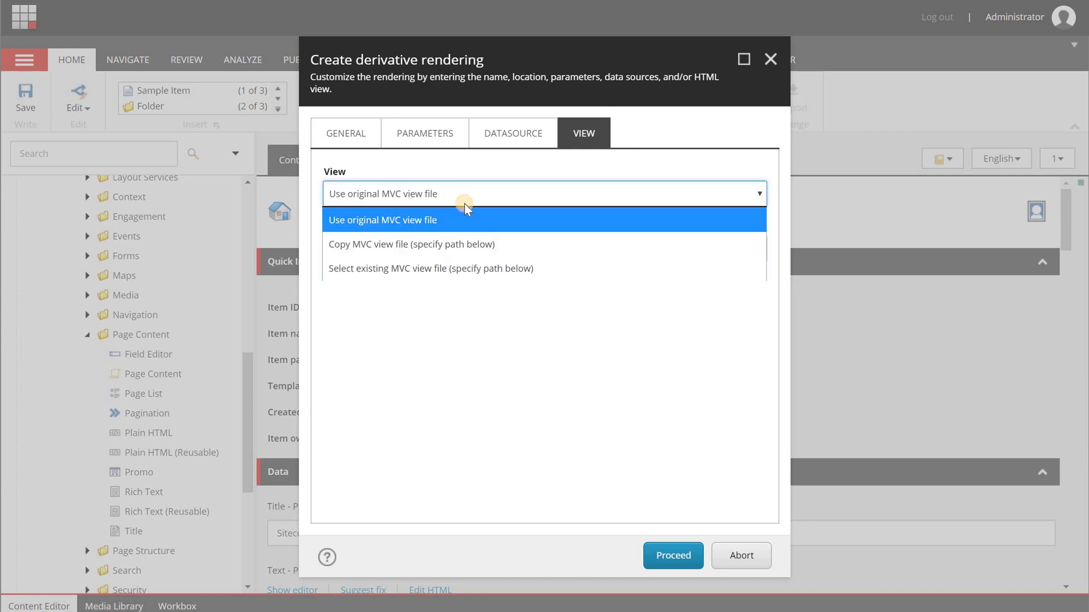
click(438, 253)
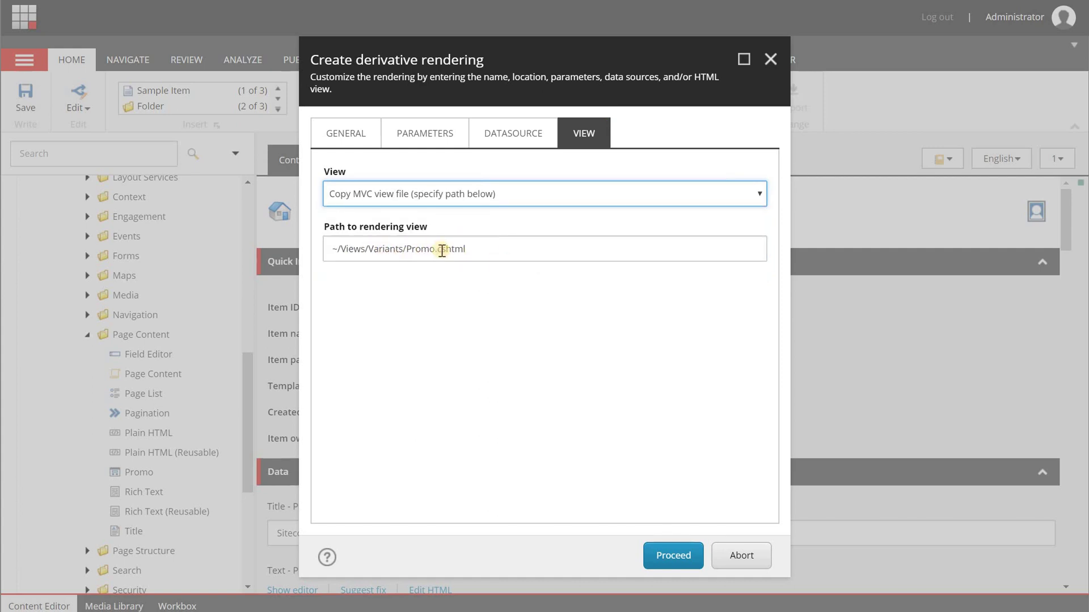
click(454, 196)
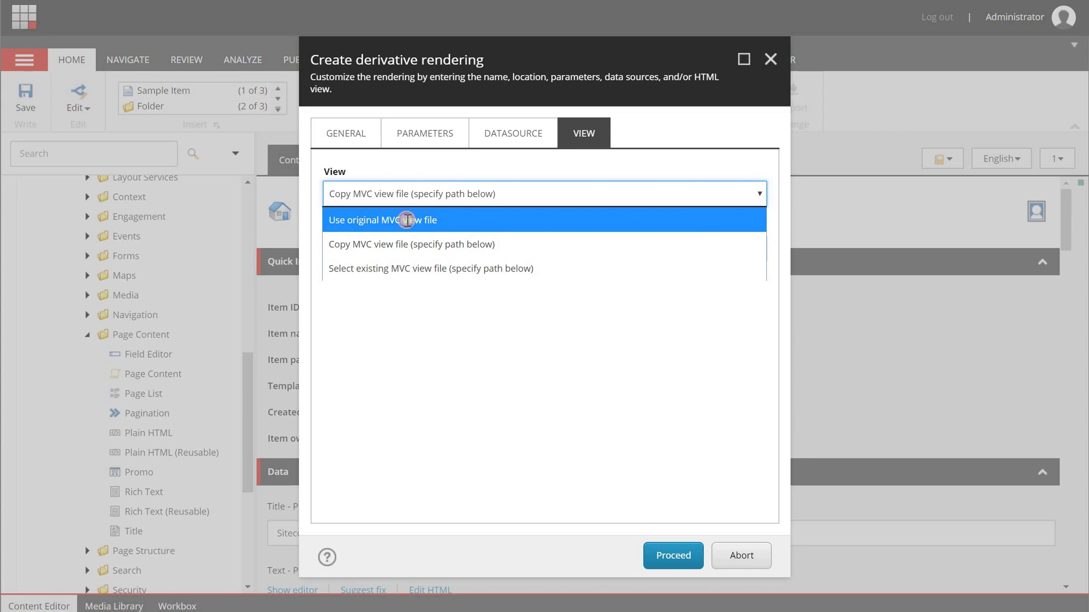
click(408, 221)
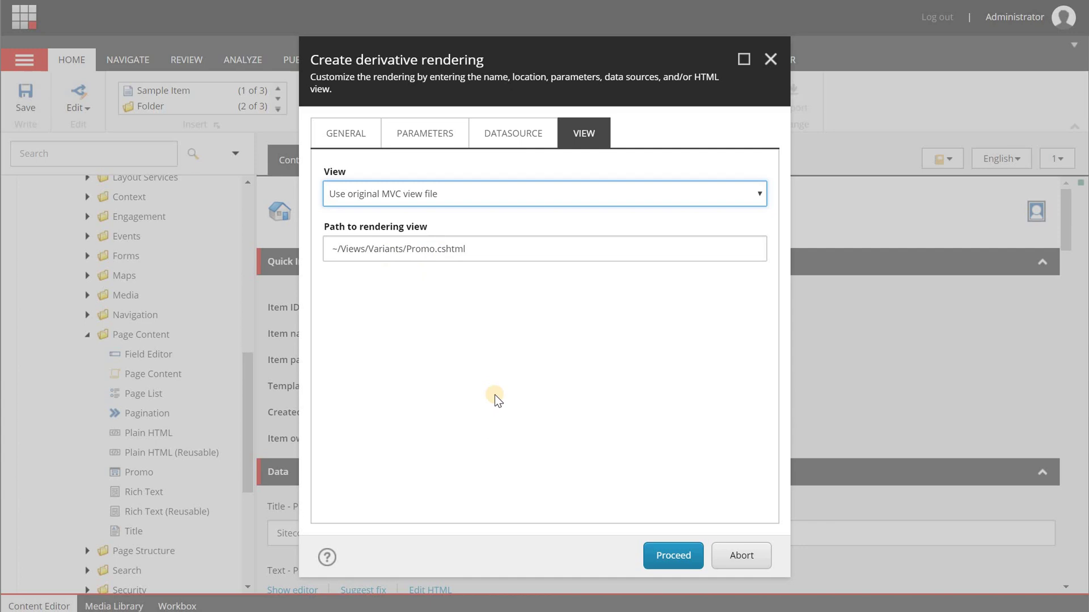
click(670, 558)
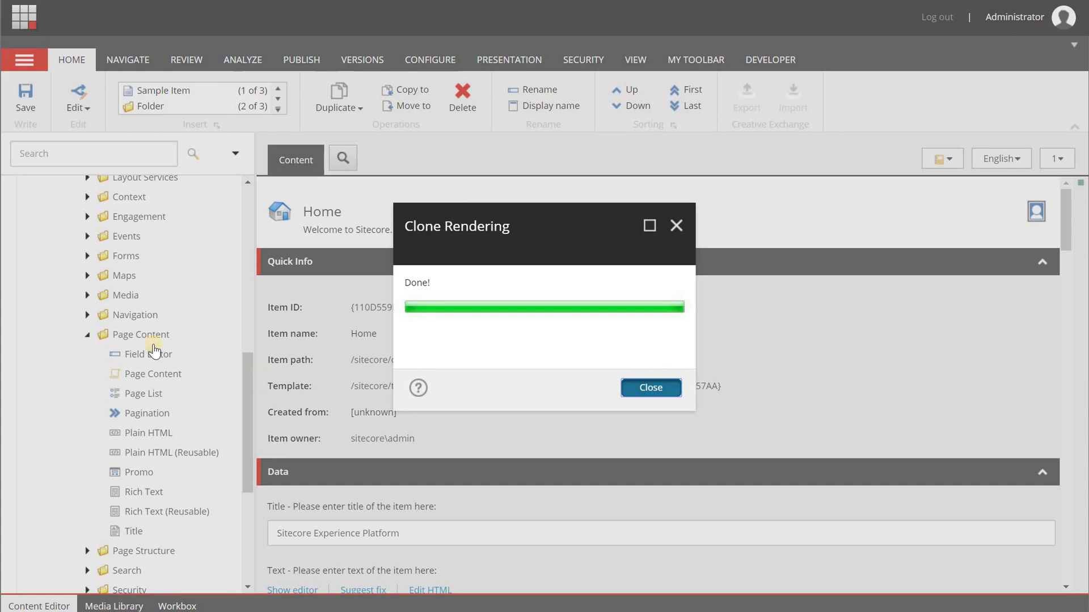
key(Escape)
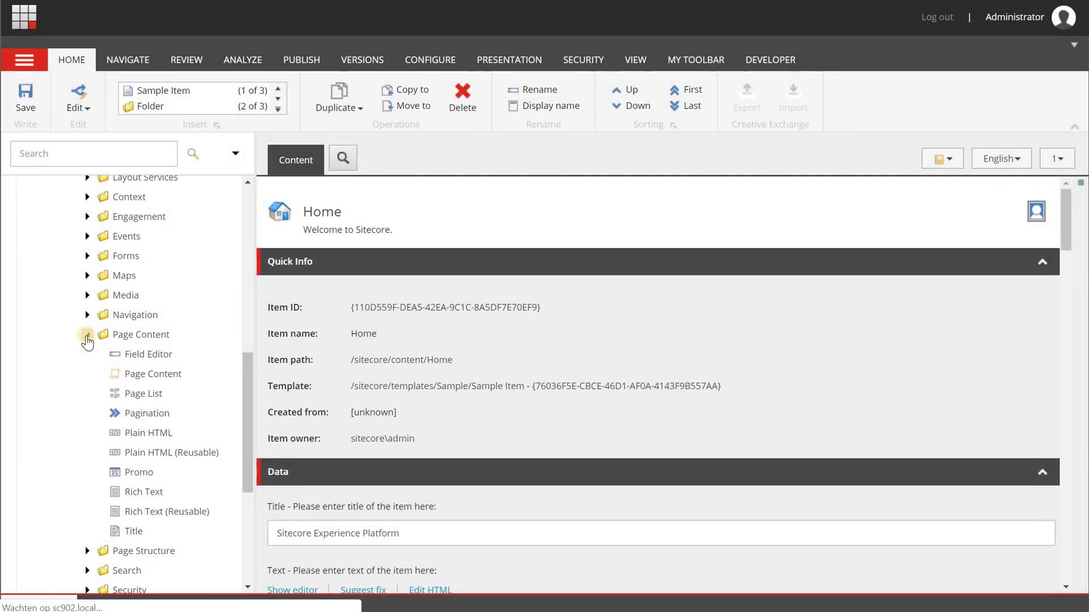
Collapse Layout and open Templates/Feature/Hero/Hero in the Builder, showing its Promo section fields
click(86, 336)
scroll(87, 340, up, 7)
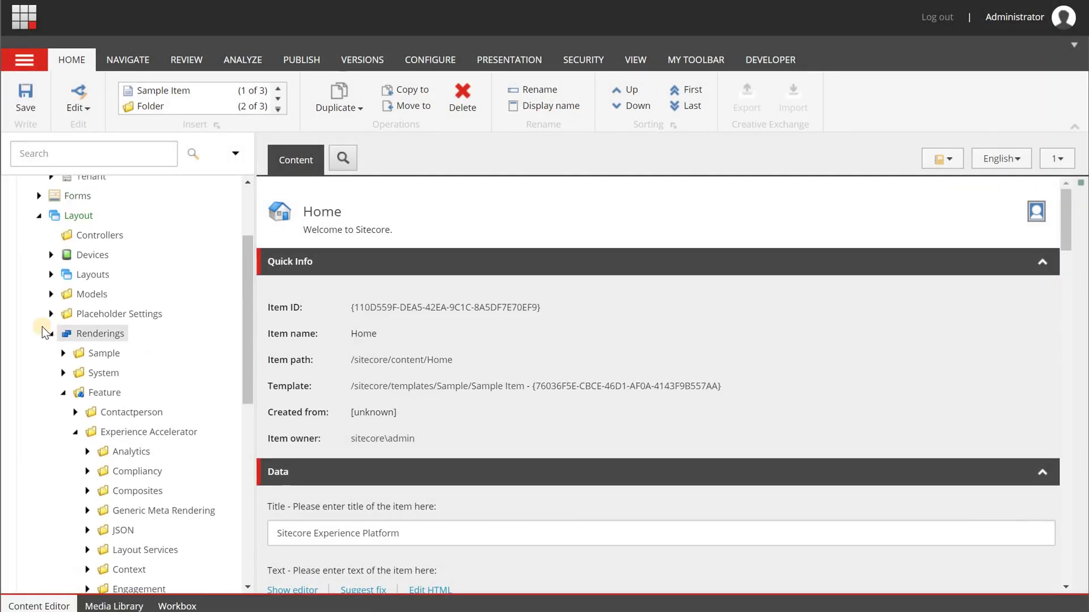
click(51, 336)
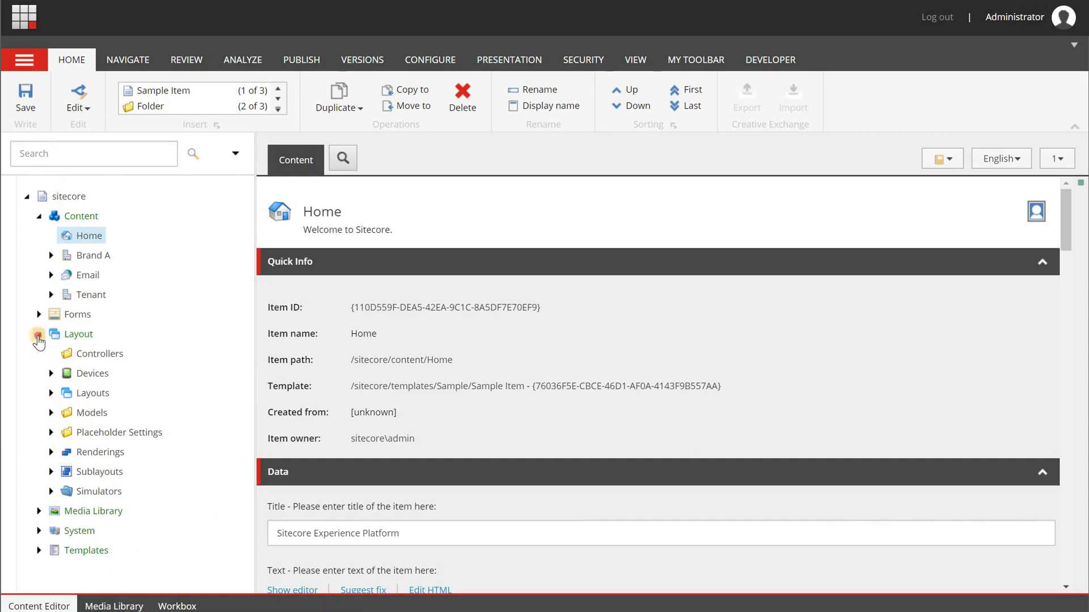
click(38, 335)
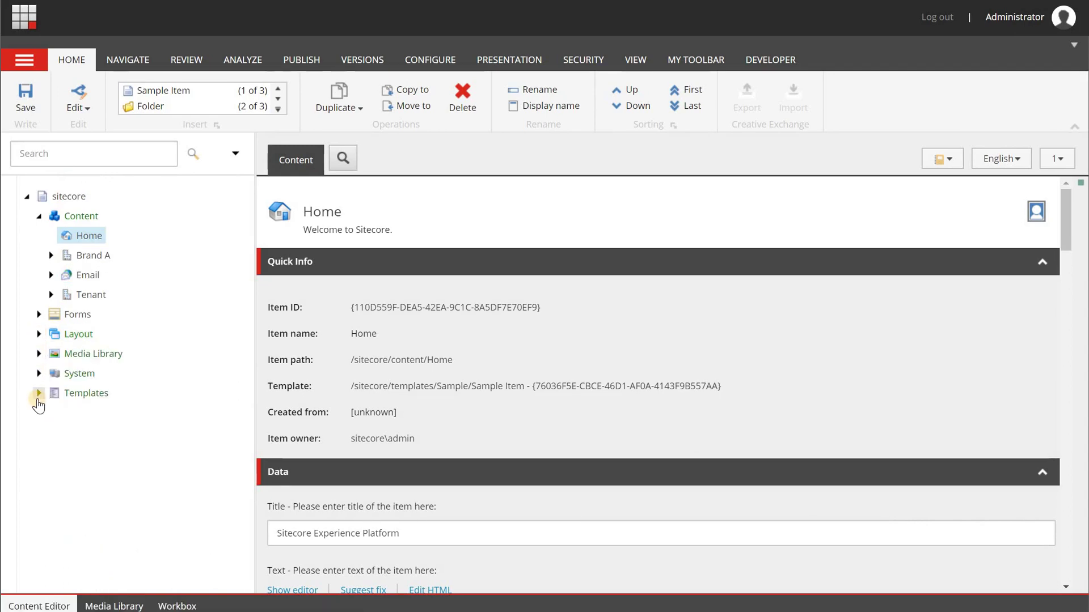
click(38, 395)
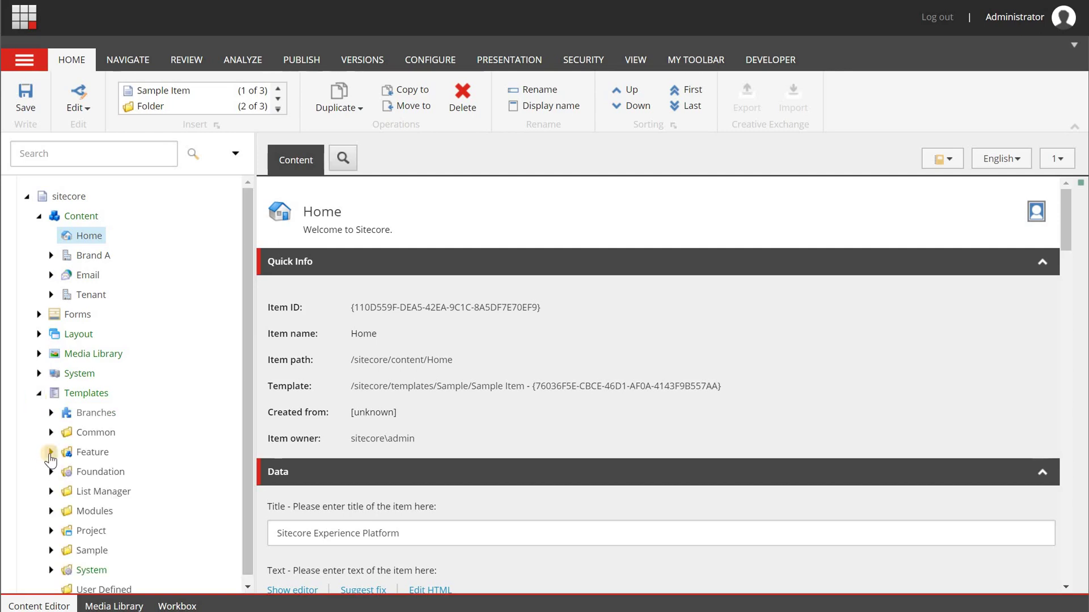
click(51, 453)
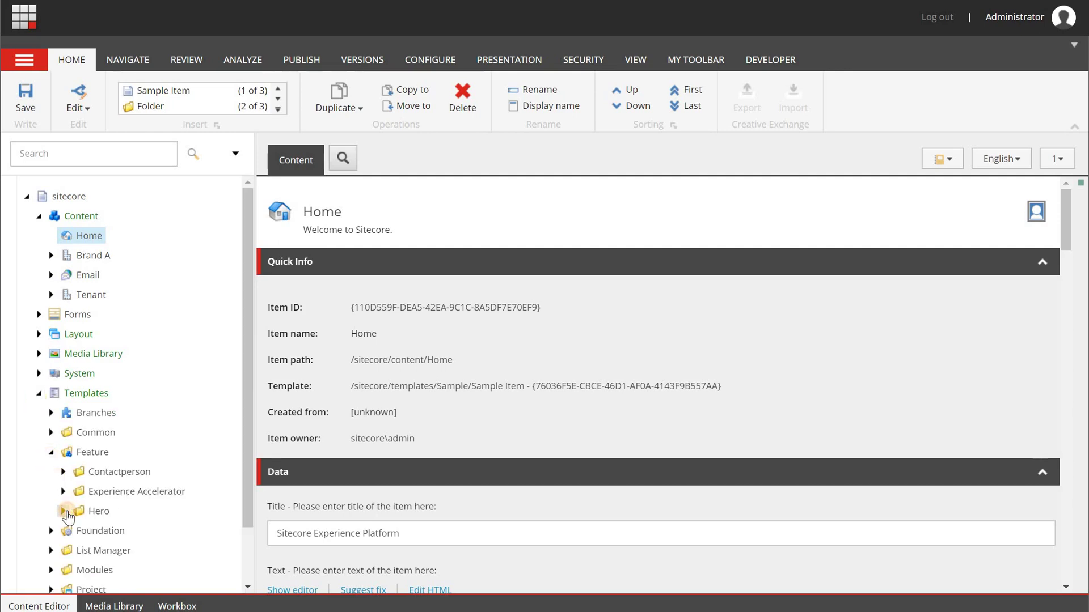
click(63, 511)
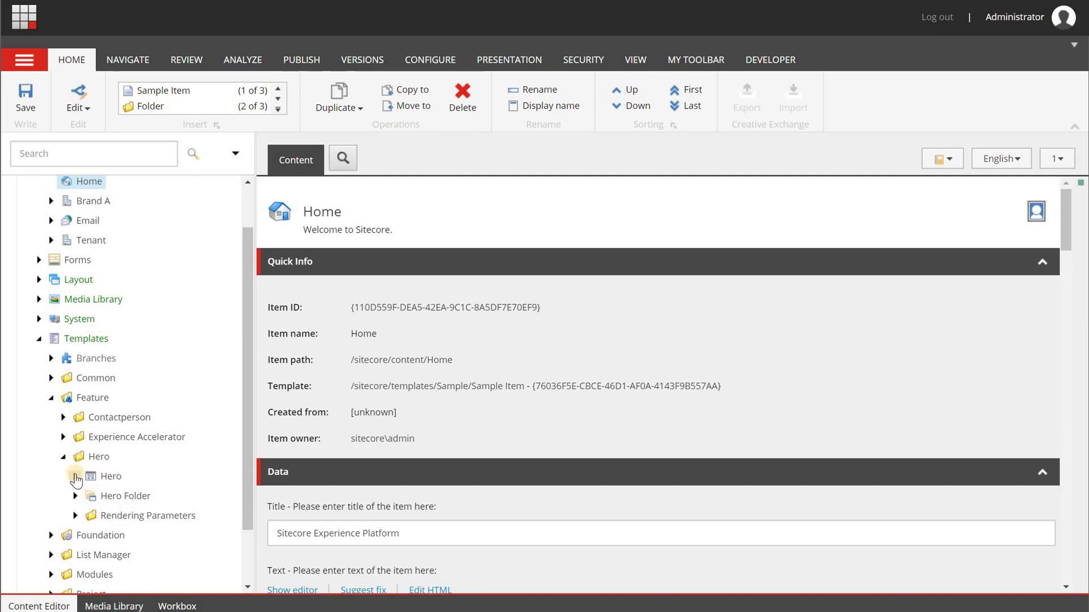
click(75, 477)
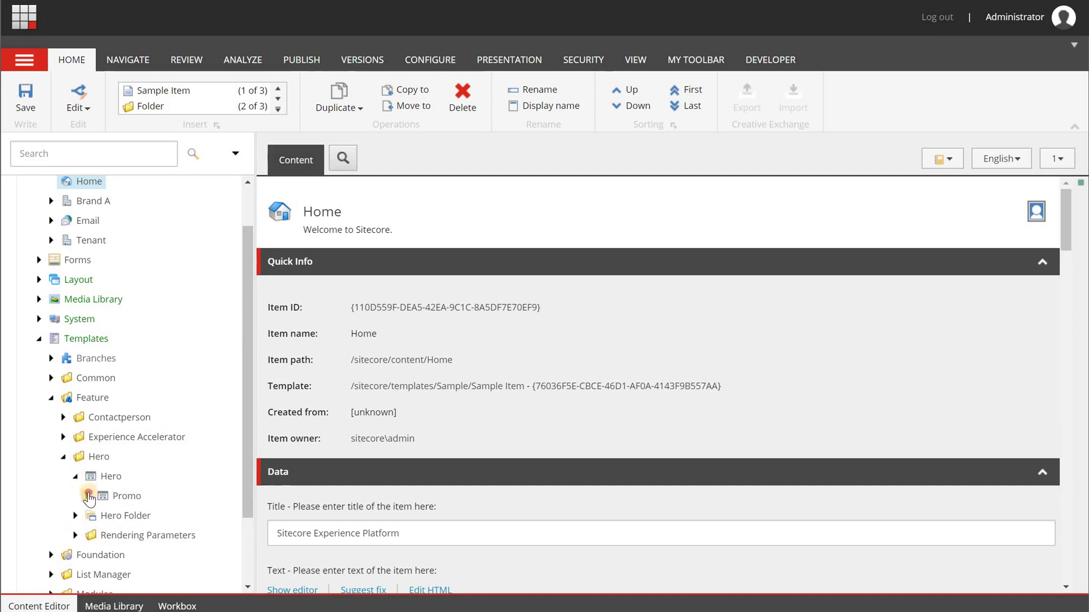
click(88, 496)
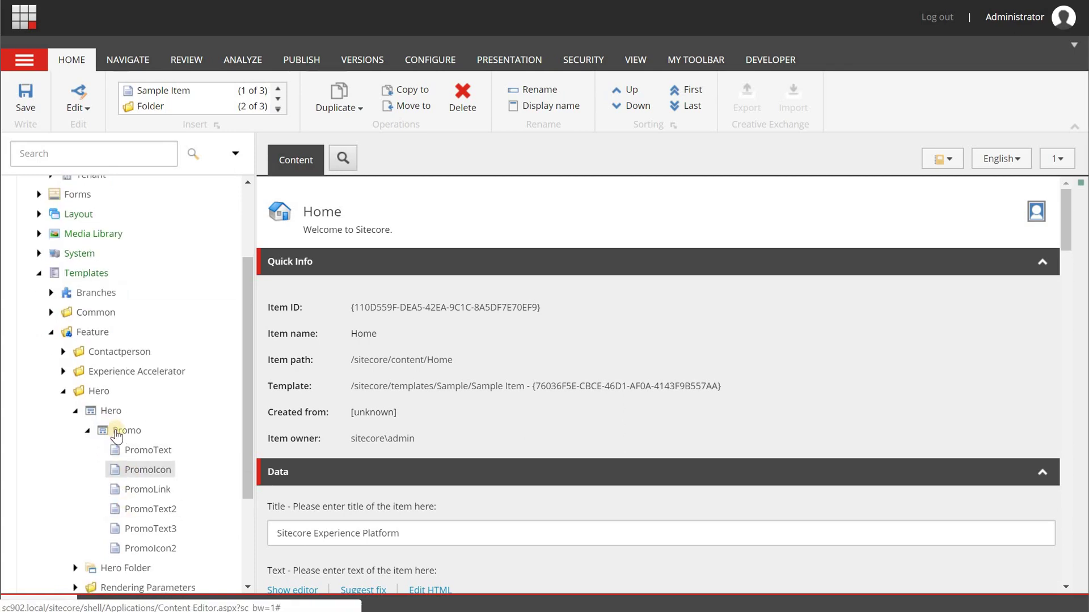
click(116, 435)
click(108, 412)
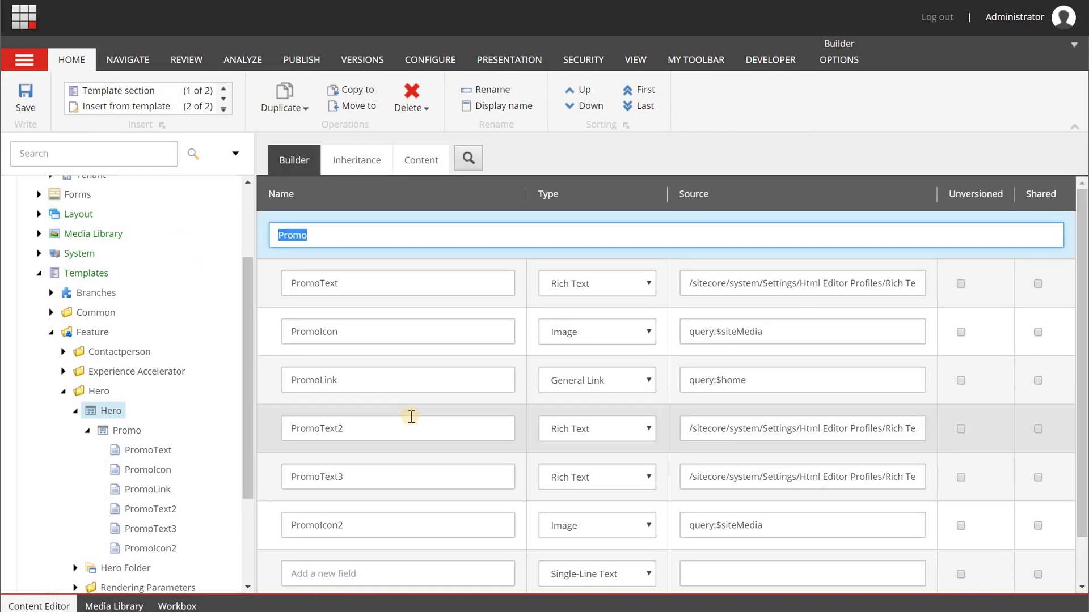
Rename the section to Hero and the first fields to HeroTitle, HeroSubtitle and HeroLink
text(Hero)
key(Tab)
text(H)
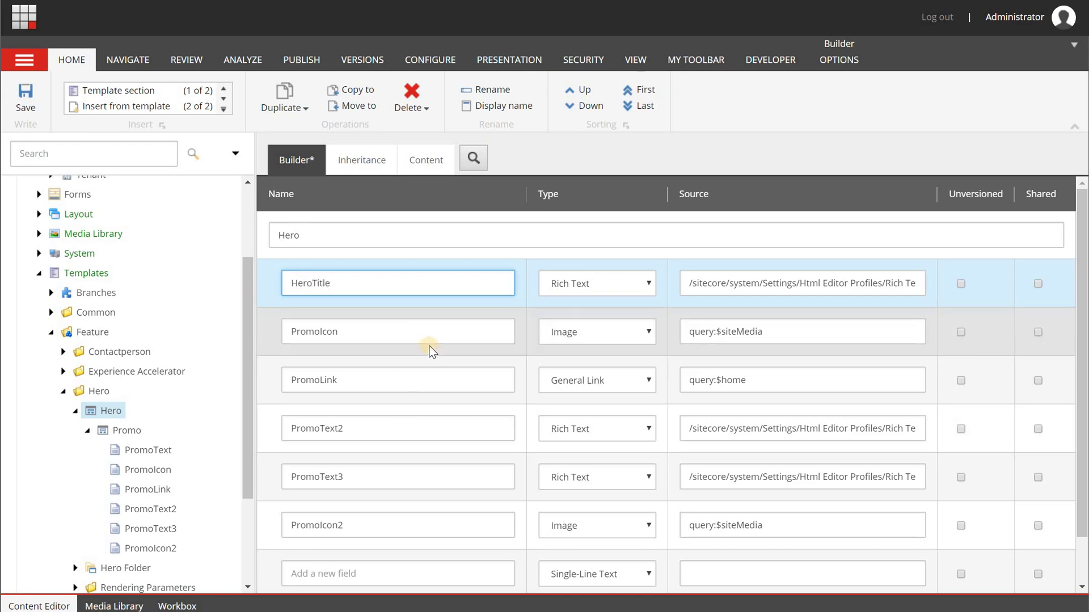
click(369, 335)
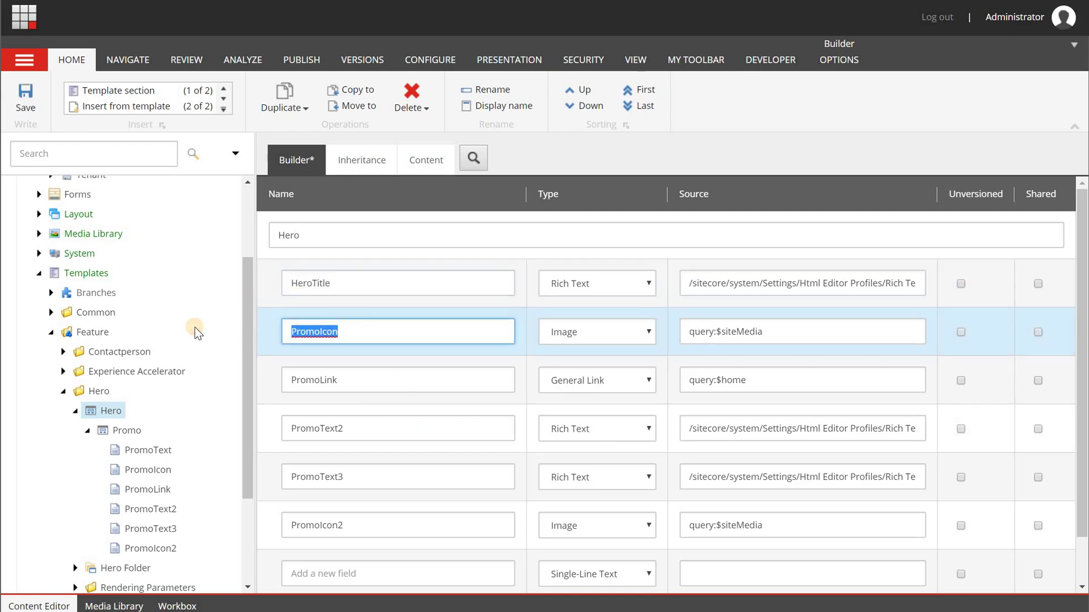
text(HeroSubtitle)
click(360, 380)
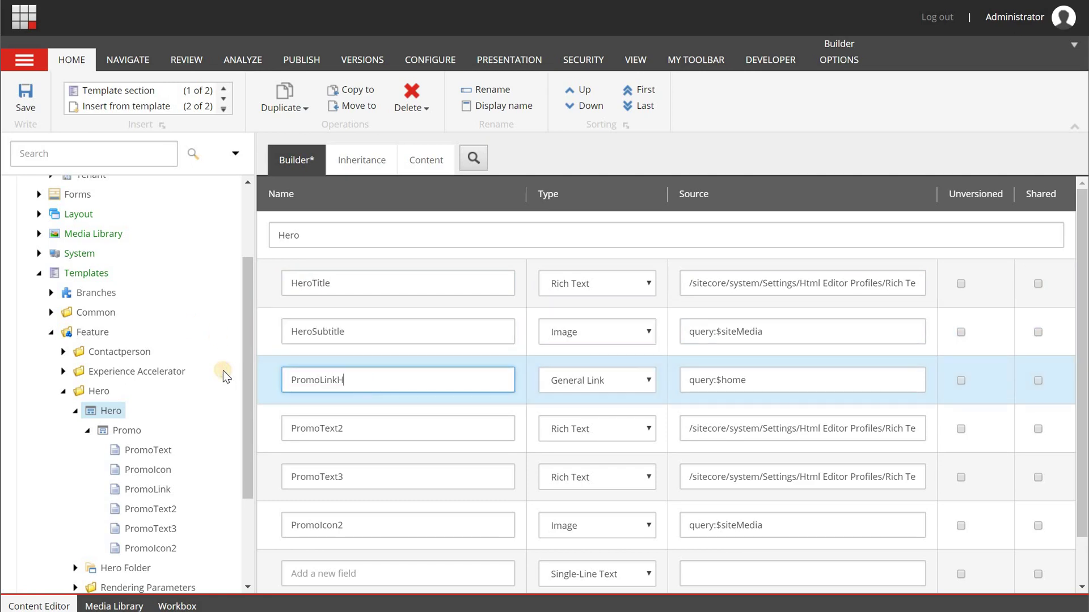
key(ctrl+a)
text(HeroLink)
Rename the PromoText2 field to HeroBackgroundImage
click(383, 438)
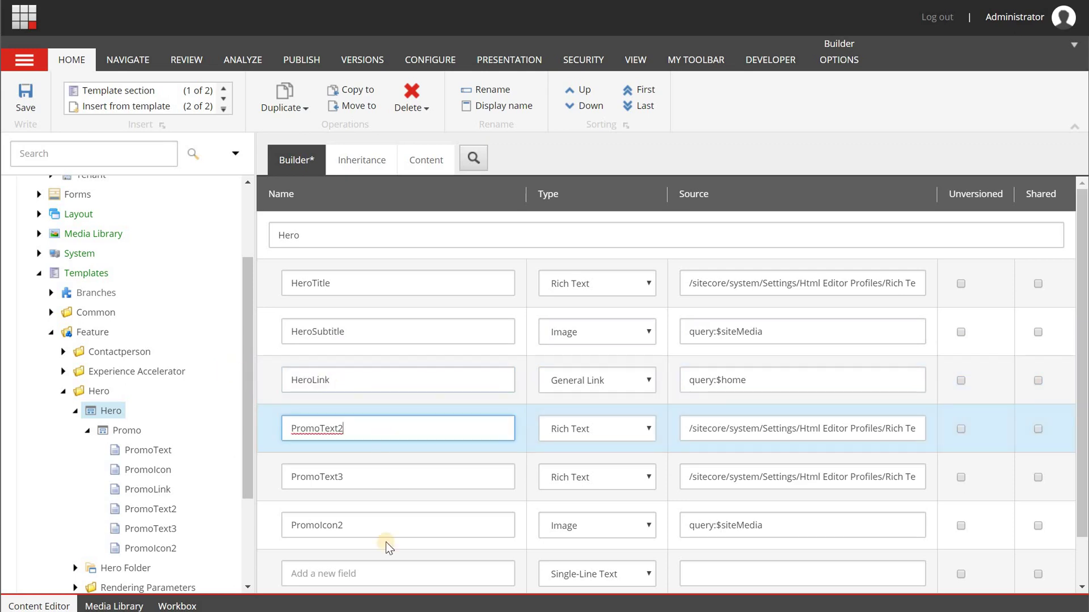
click(384, 530)
key(ctrl+a)
click(358, 429)
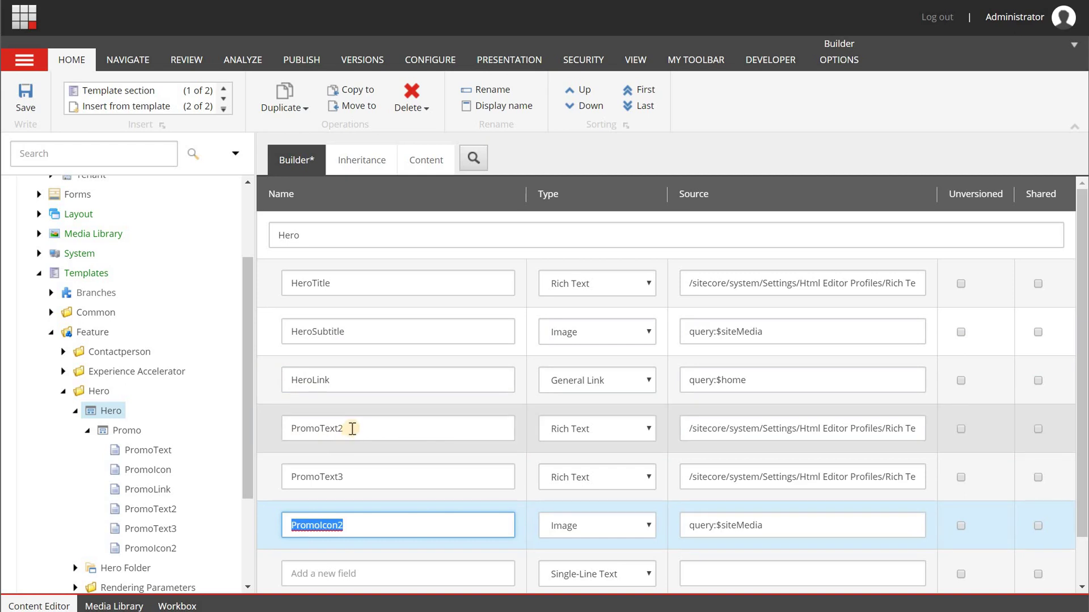
key(ctrl+a)
text(Her)
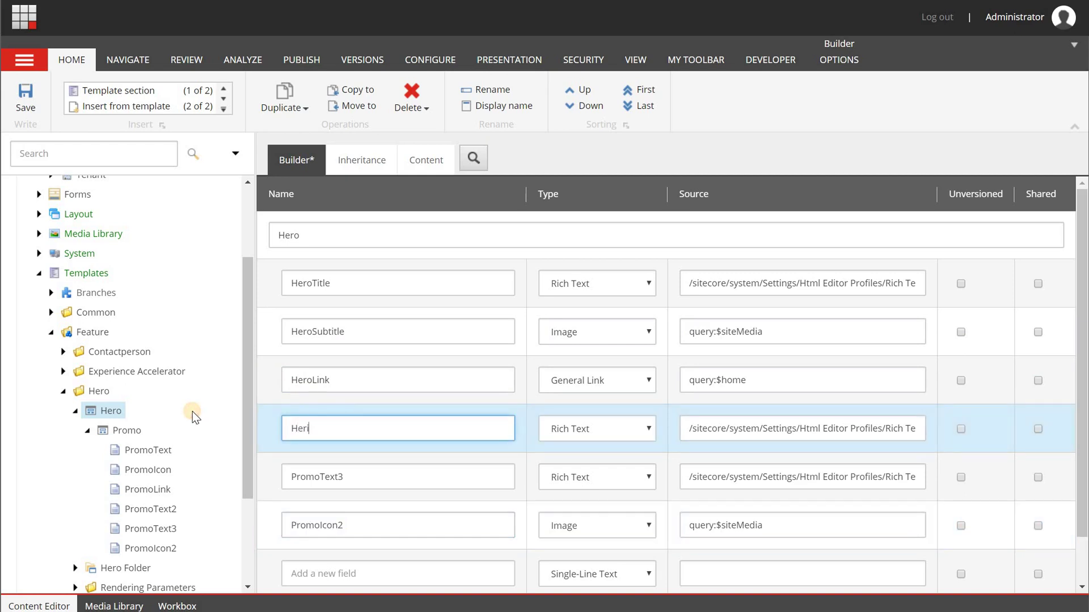
text(oImage)
key(Left)
key(Left)
key(Left)
key(Left)
text(Background)
Copy query:$siteMedia from PromoIcon2's source into HeroBackgroundImage's source
click(776, 520)
right_click(622, 511)
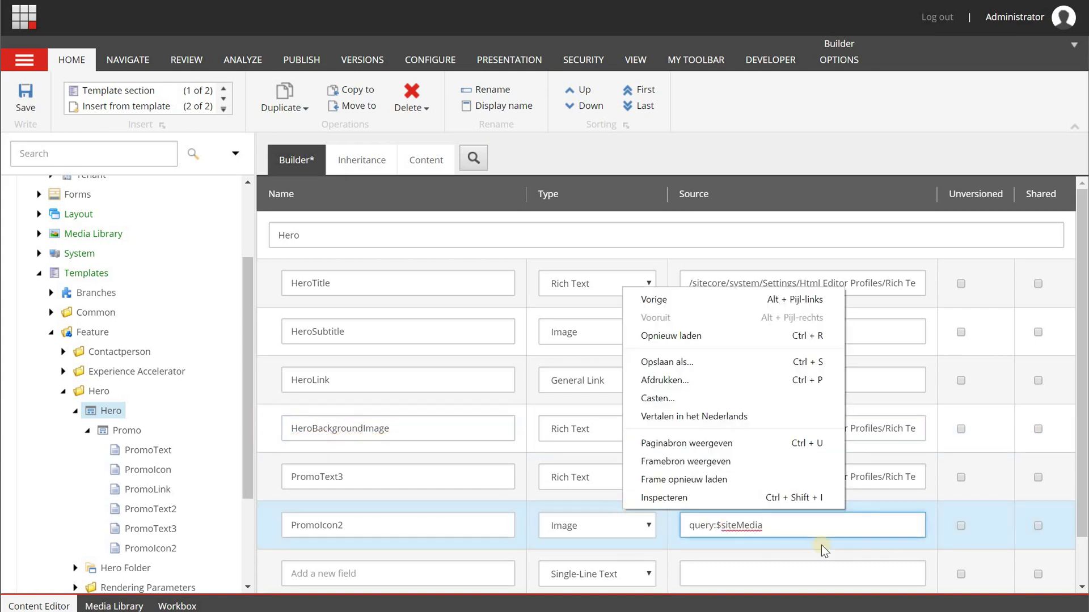
click(809, 516)
key(ctrl+a)
key(ctrl+c)
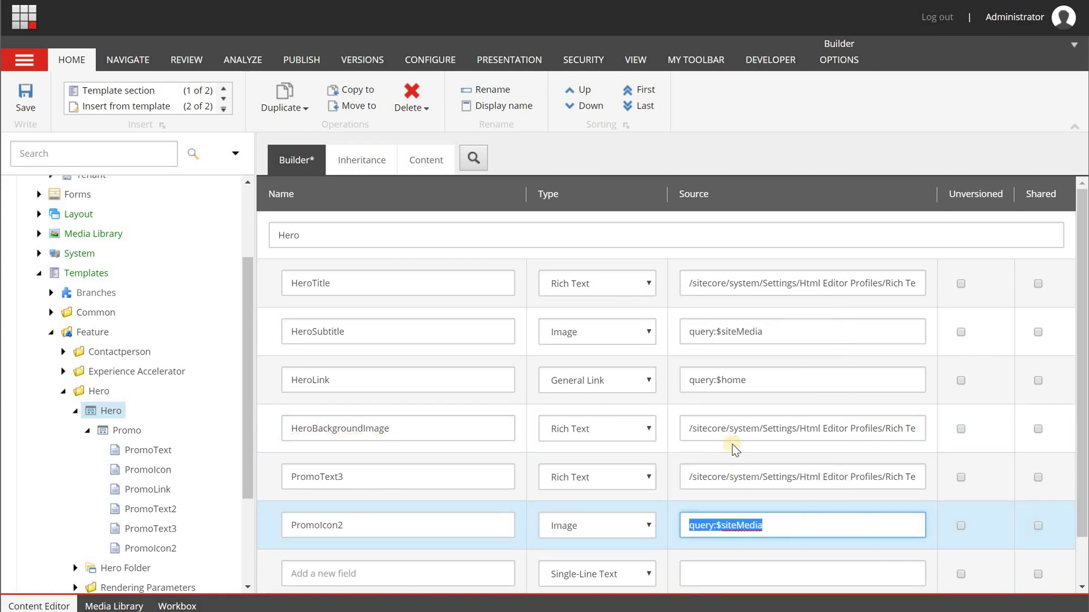
click(725, 430)
key(ctrl+a)
key(ctrl+v)
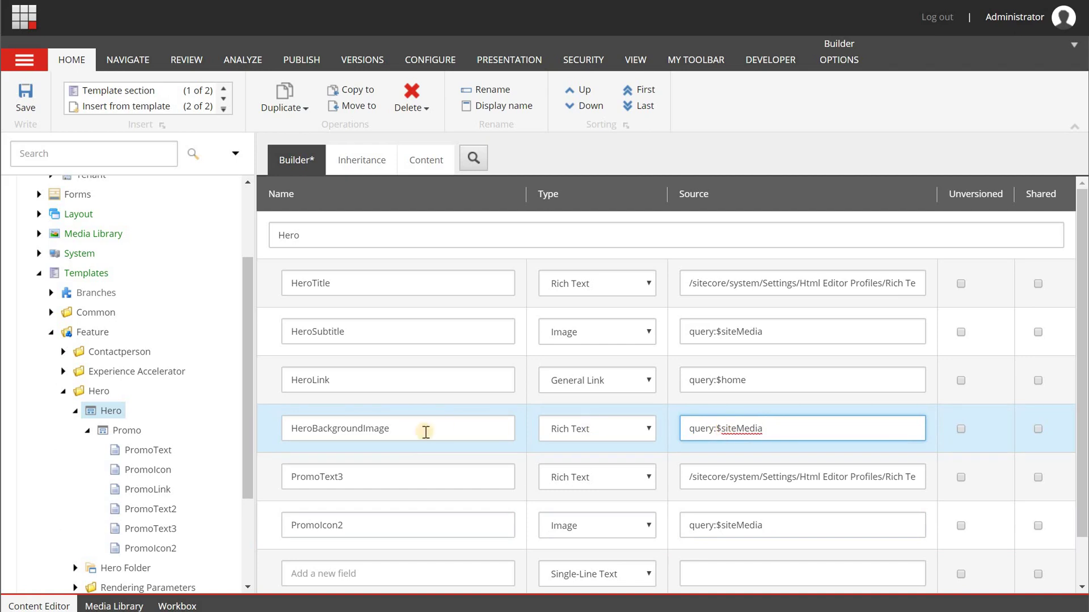
Delete the PromoText3 field and clear the PromoIcon2 field name
click(409, 477)
key(ctrl+a)
key(Delete)
key(Delete)
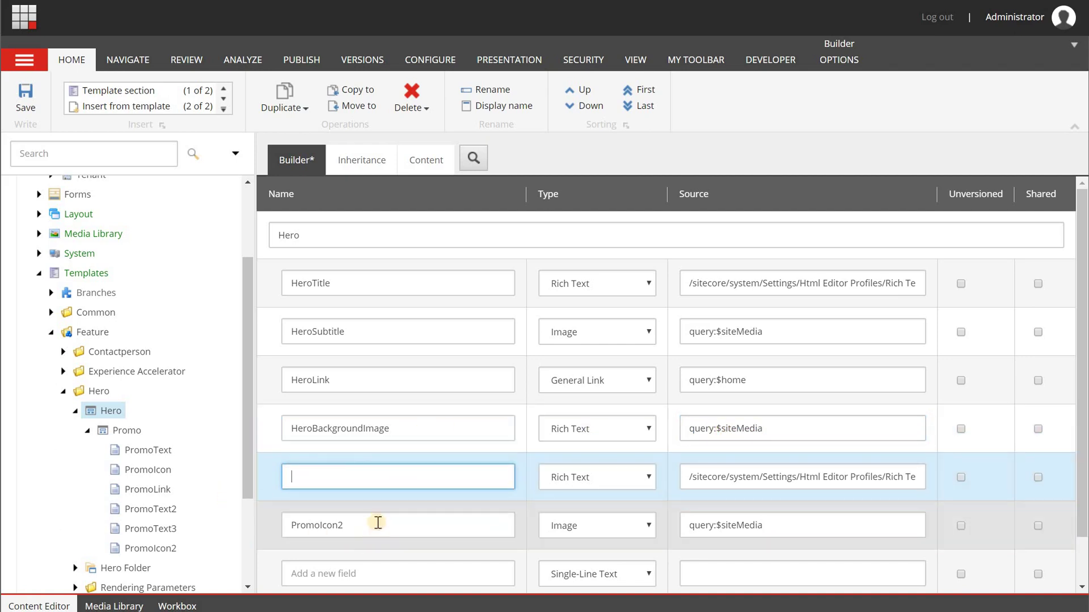
key(Delete)
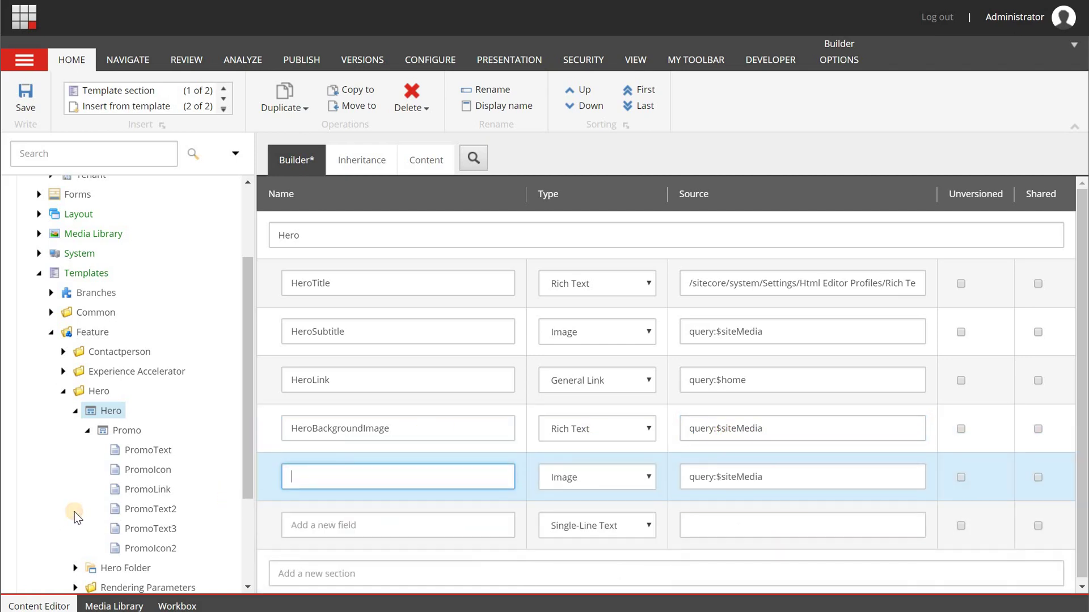
Remove the leftover PromoIcon2 row and make HeroSubtitle and HeroTitle Single-Line Text fields
click(512, 370)
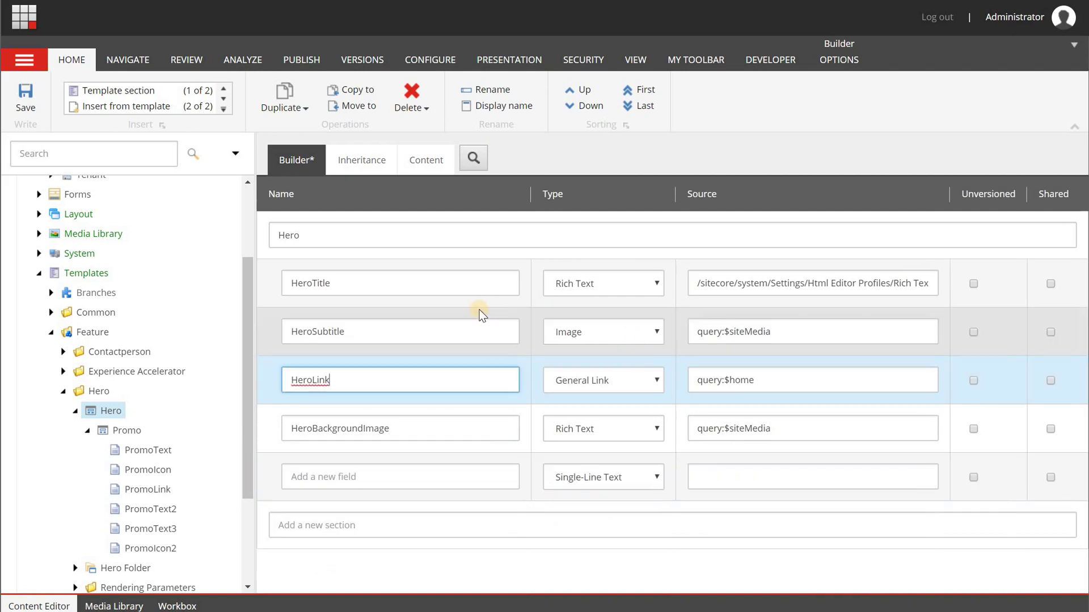
click(589, 334)
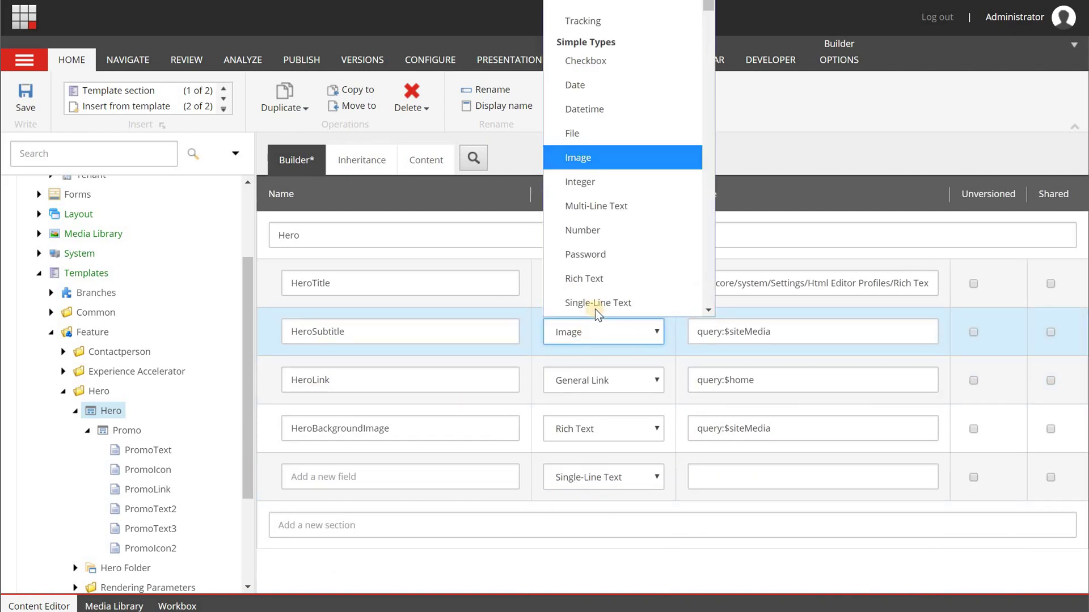
scroll(594, 308, down, 1)
scroll(635, 43, up, 1)
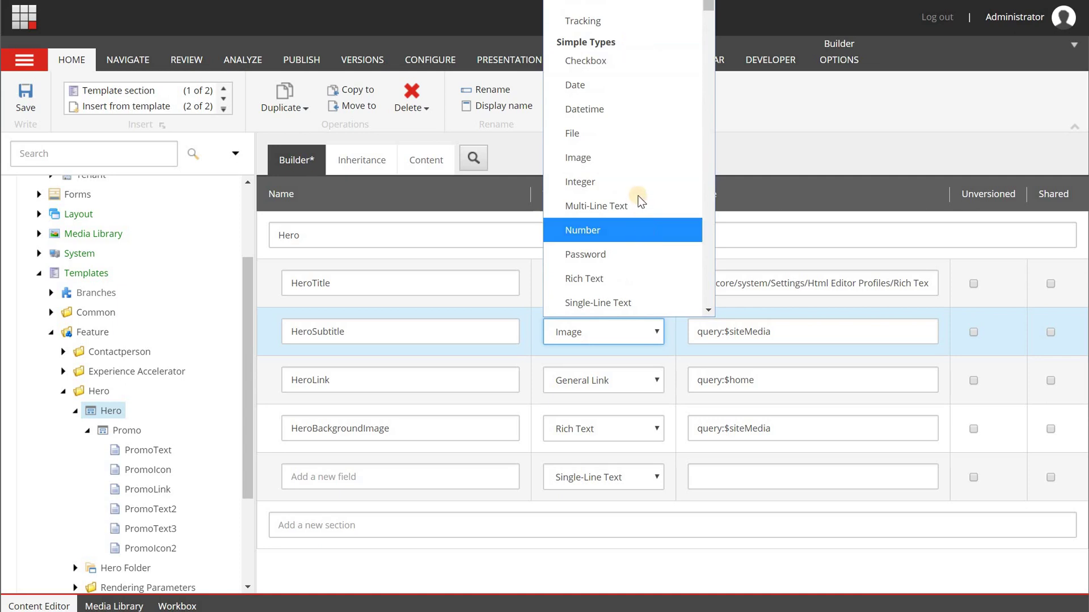
click(613, 303)
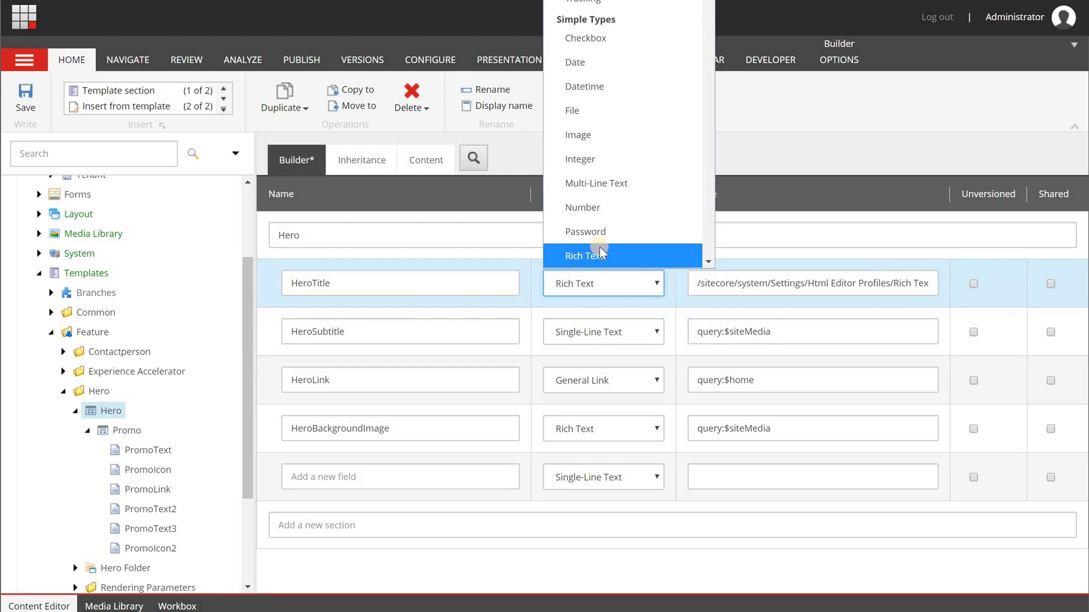
scroll(600, 247, down, 2)
click(610, 216)
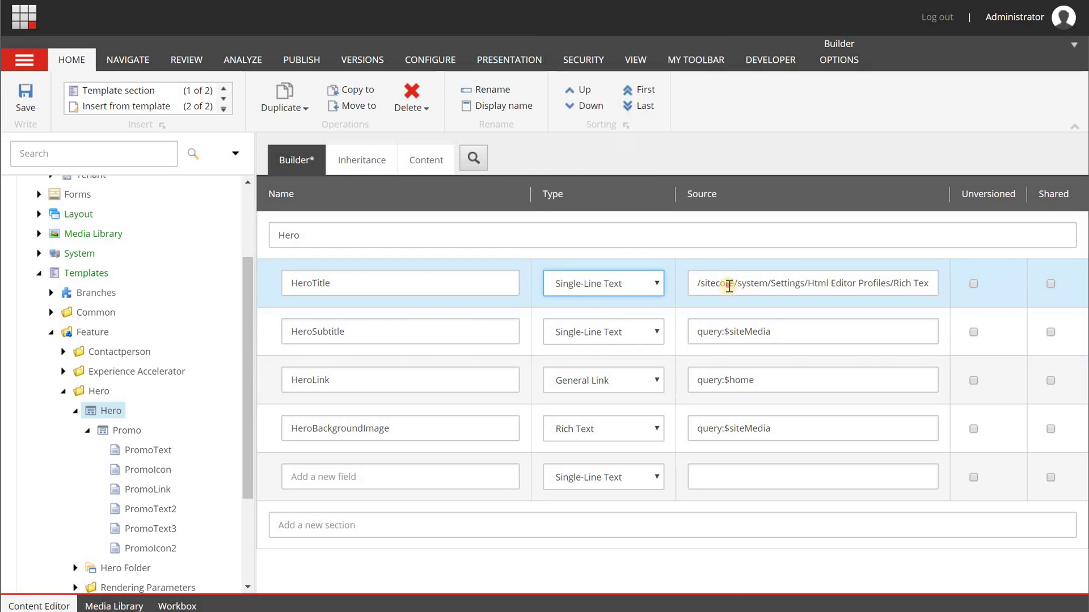
Clear the HeroTitle and HeroSubtitle sources and make HeroBackgroundImage an Image field
click(729, 286)
key(ctrl+a)
key(BackSpace)
key(Tab)
key(Tab)
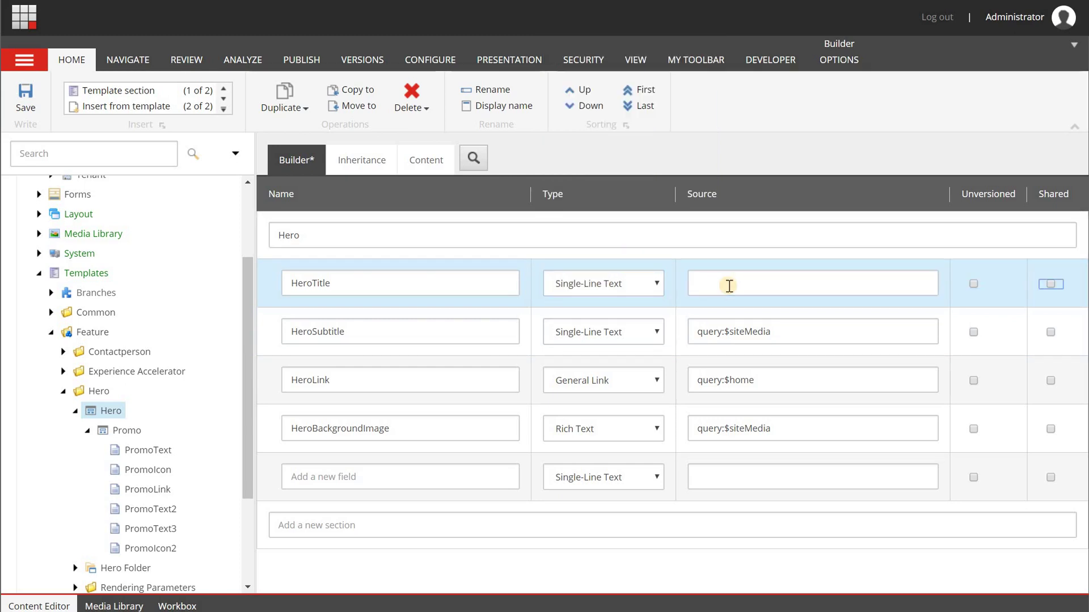
key(Tab)
key(Tab)
key(Tab)
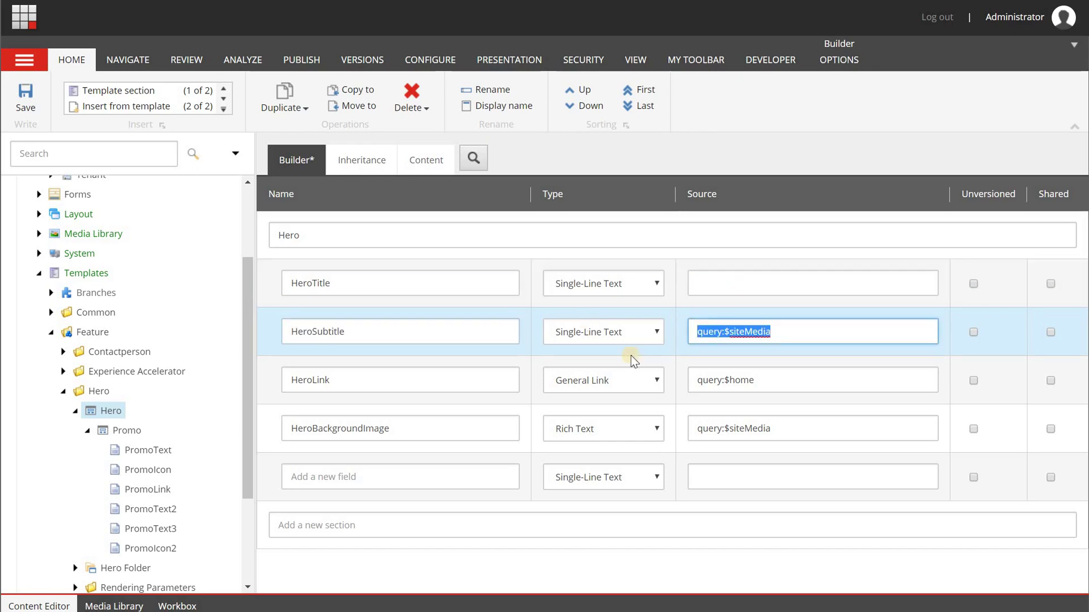
key(BackSpace)
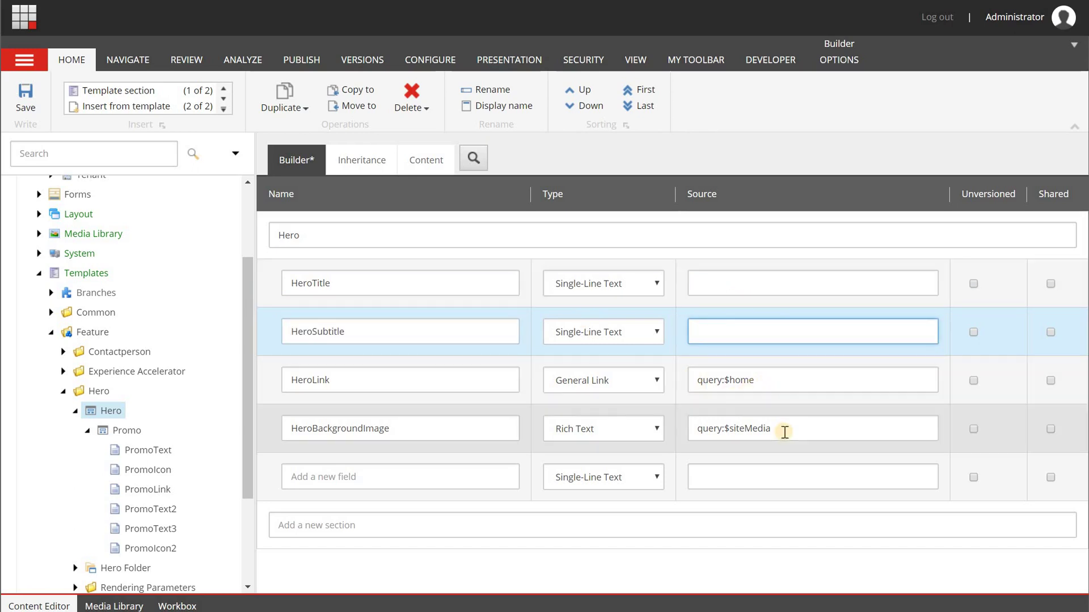
click(617, 427)
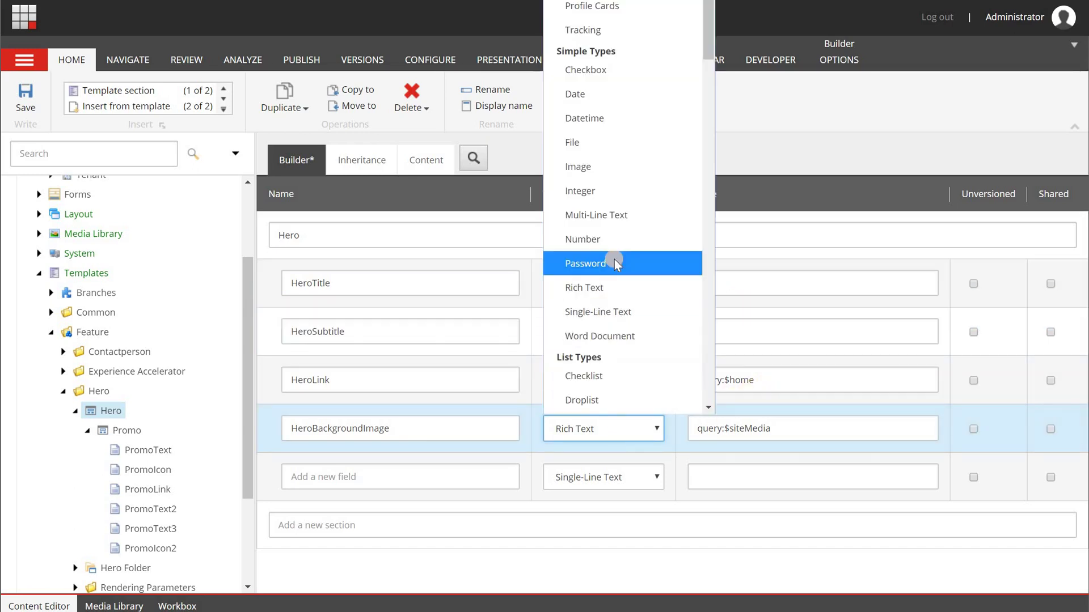
click(589, 168)
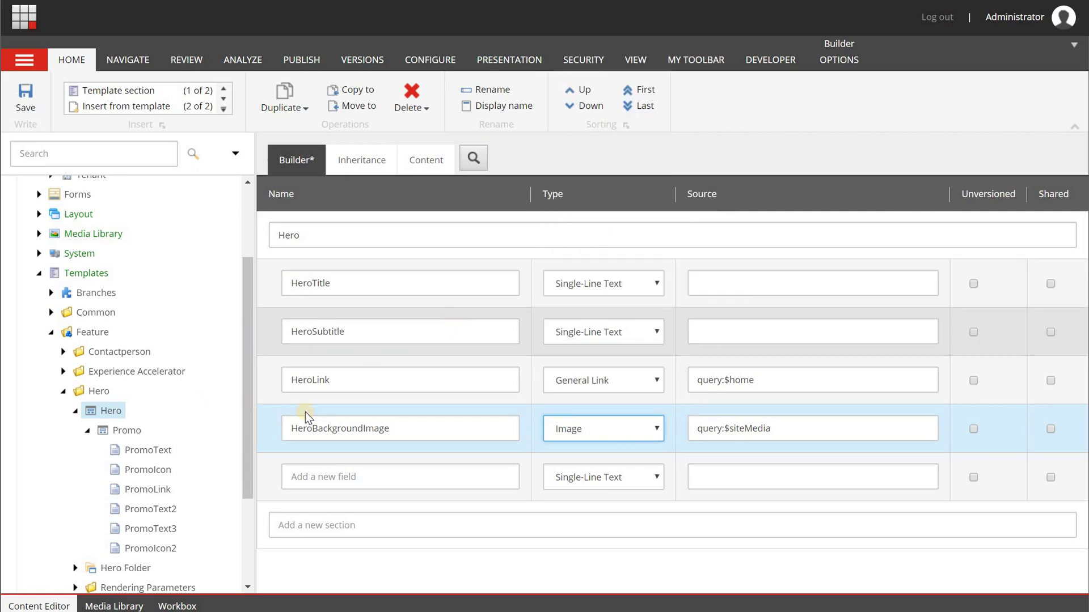
Save the Hero template and expand it to show its fields and Hero Folder standard values
click(23, 99)
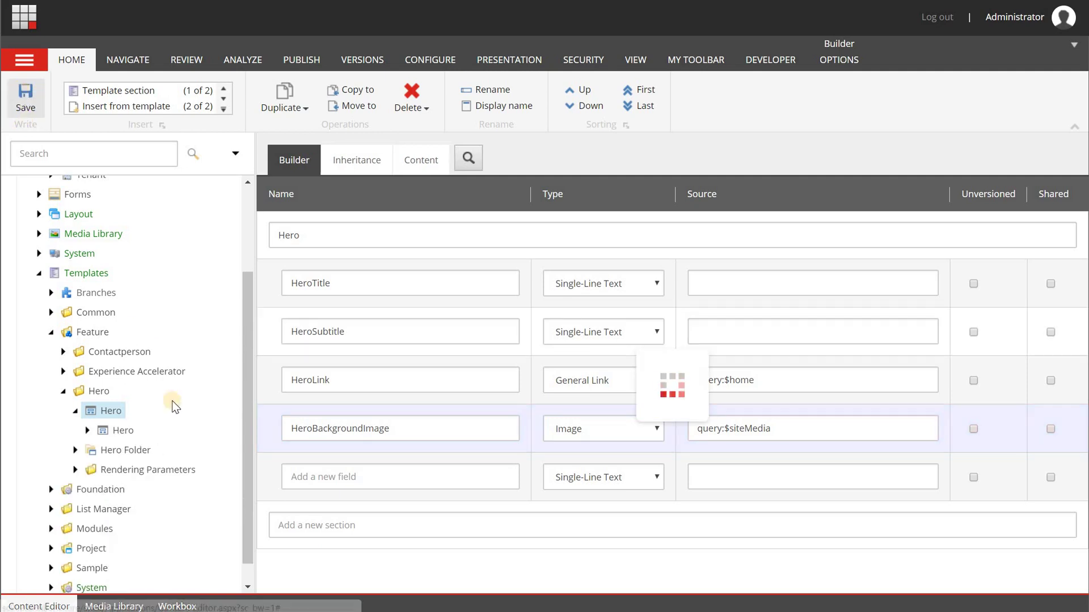
click(88, 431)
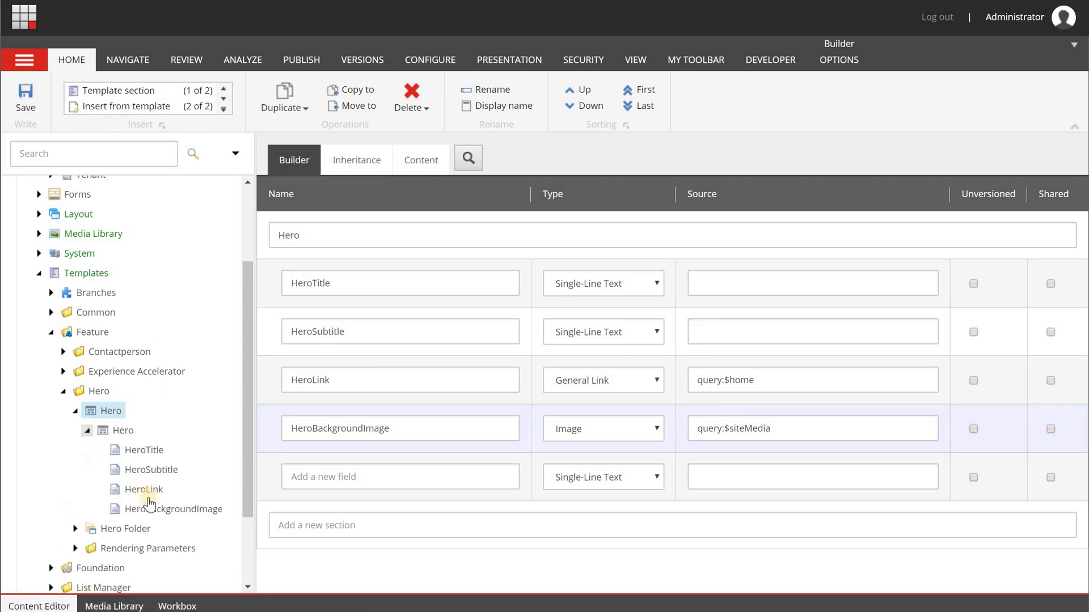
click(75, 529)
scroll(74, 505, down, 2)
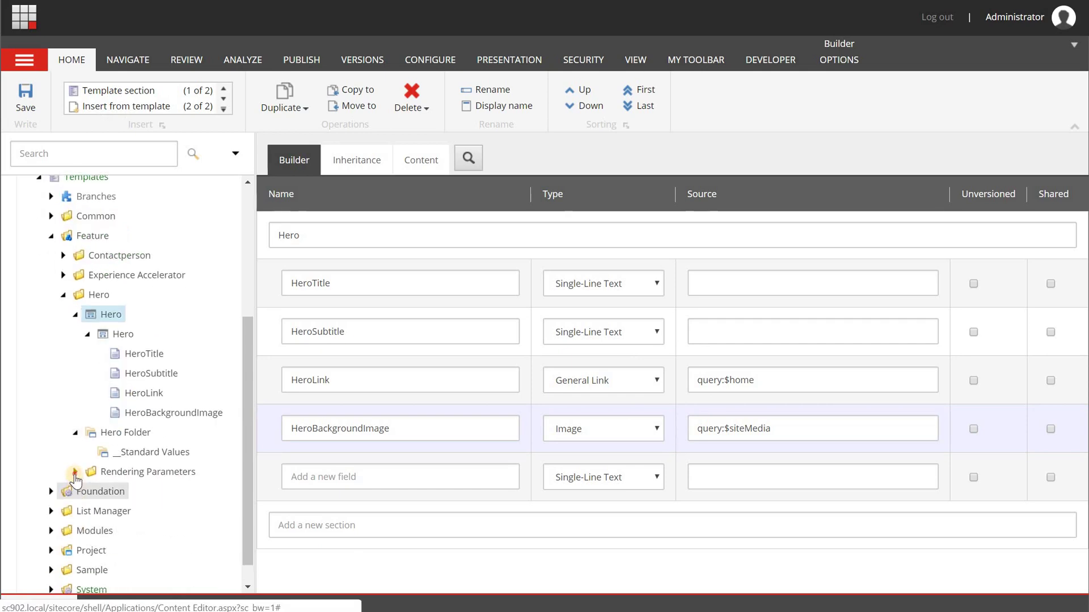
Expand Rendering Parameters > Hero, then expand the System branch
click(75, 473)
scroll(75, 475, down, 1)
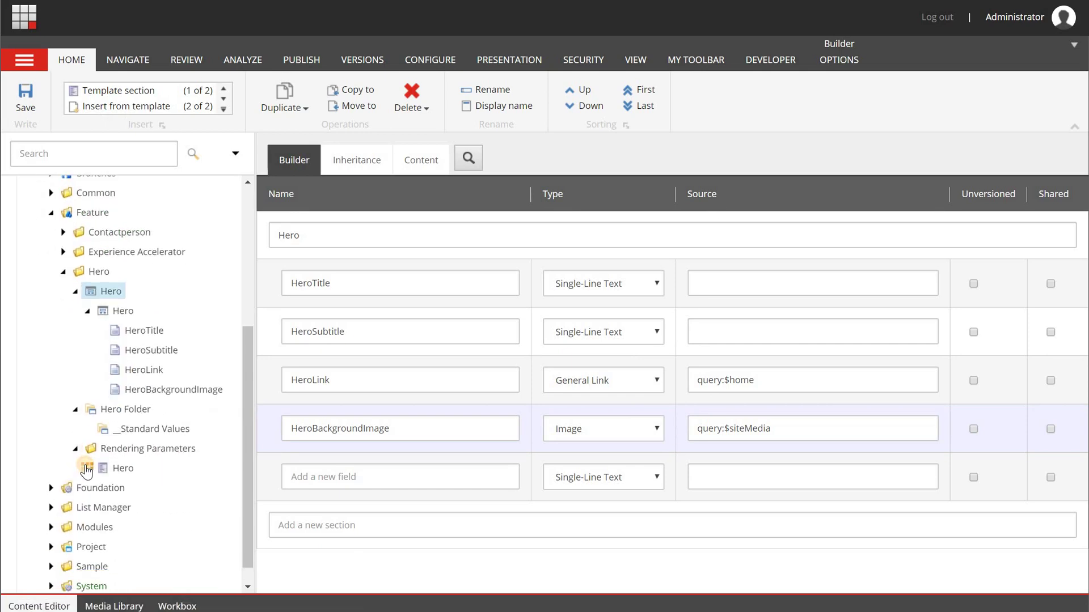
click(88, 469)
scroll(85, 464, up, 2)
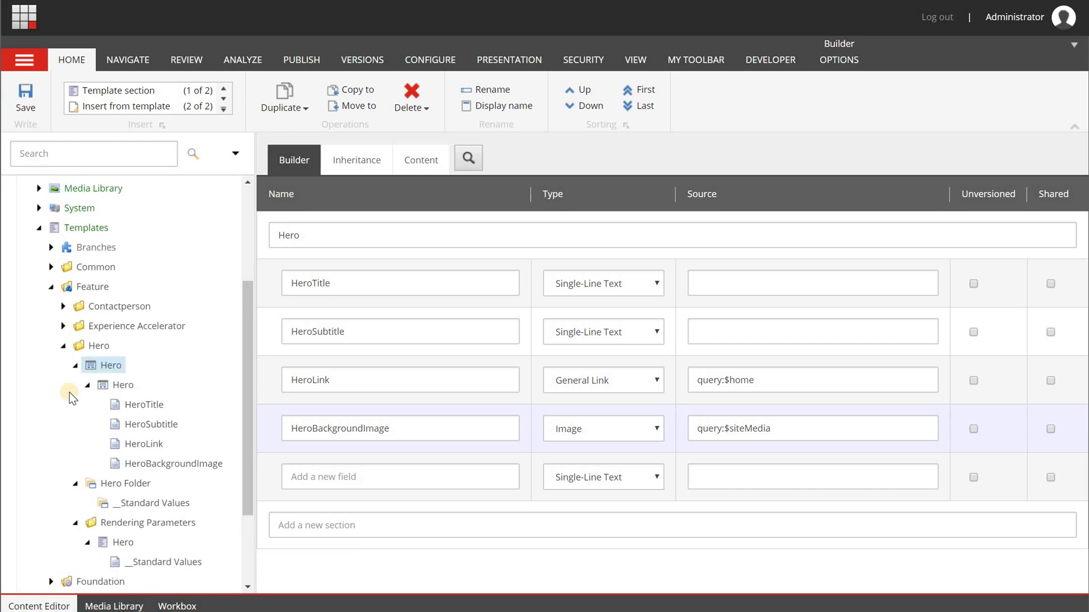
scroll(68, 386, up, 5)
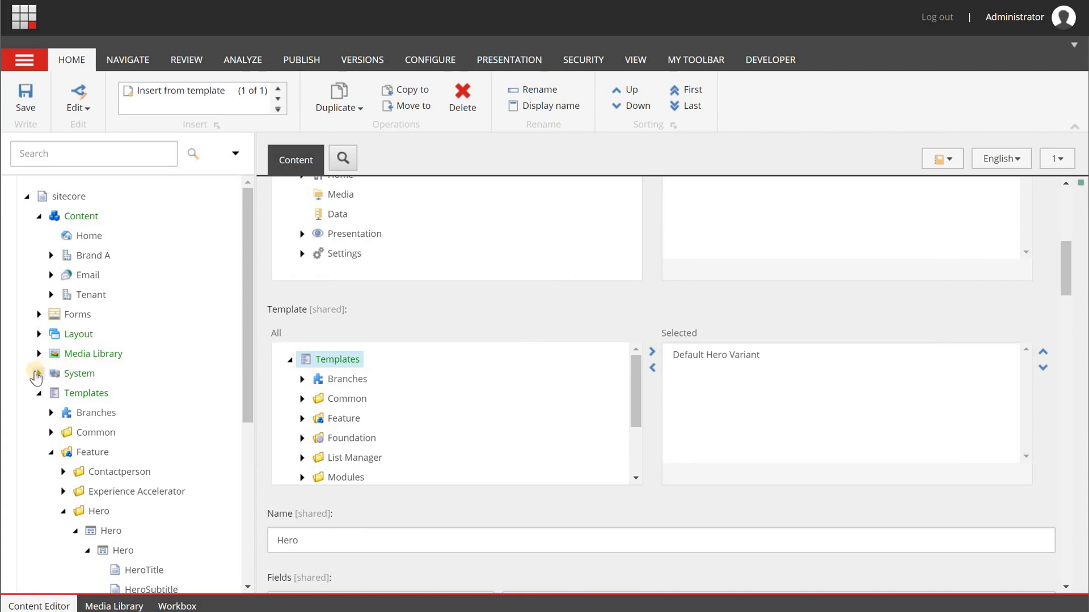
click(37, 373)
scroll(47, 420, down, 2)
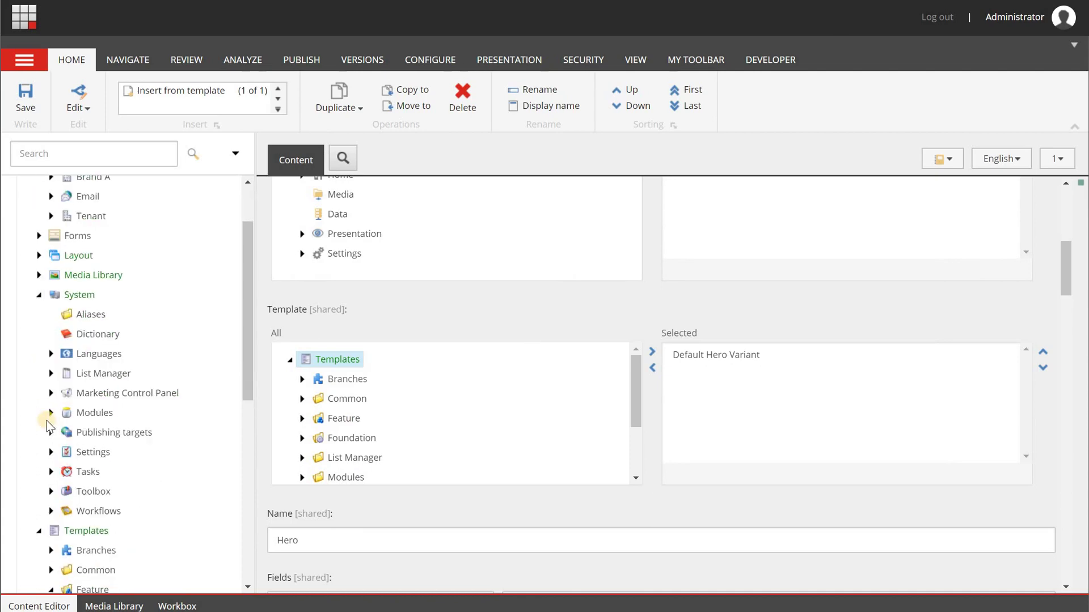
Expand Settings > Feature > Hero > Hero Site Setup and open Add Heros Data Item
click(49, 453)
scroll(51, 430, down, 6)
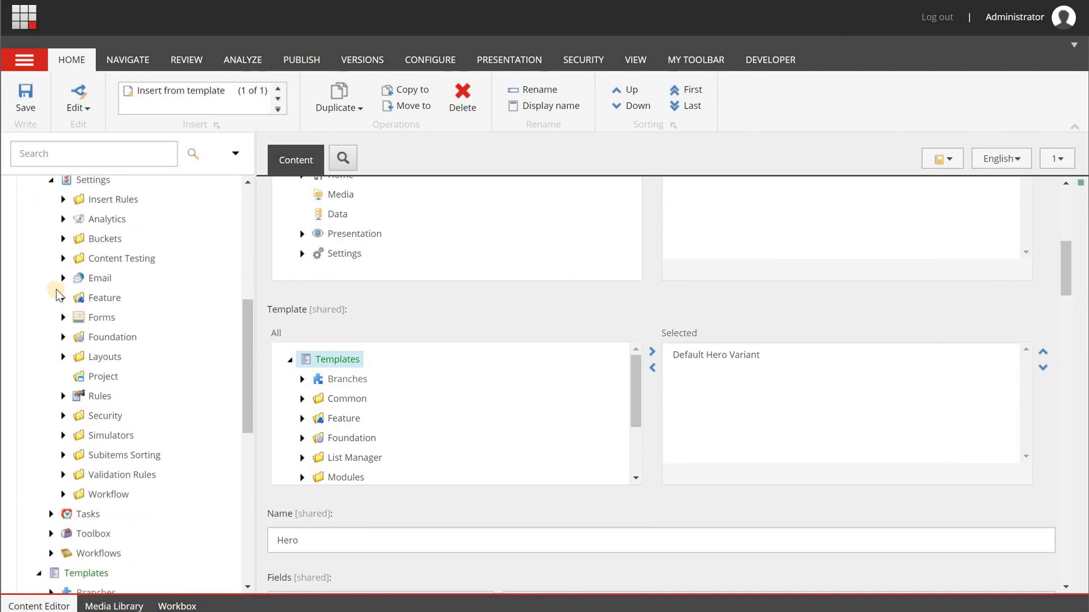
click(61, 298)
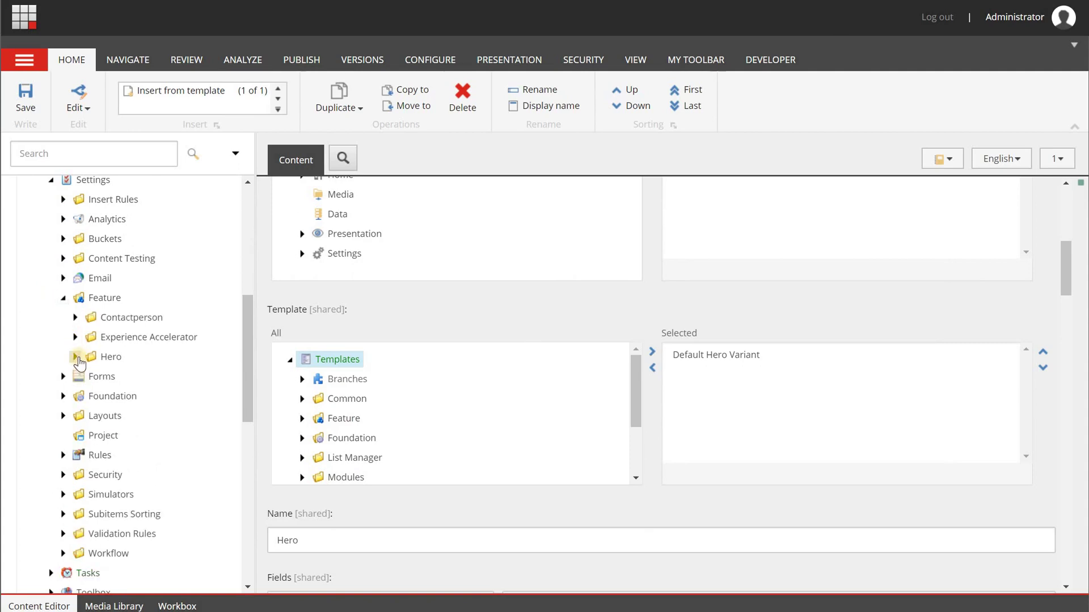
click(77, 358)
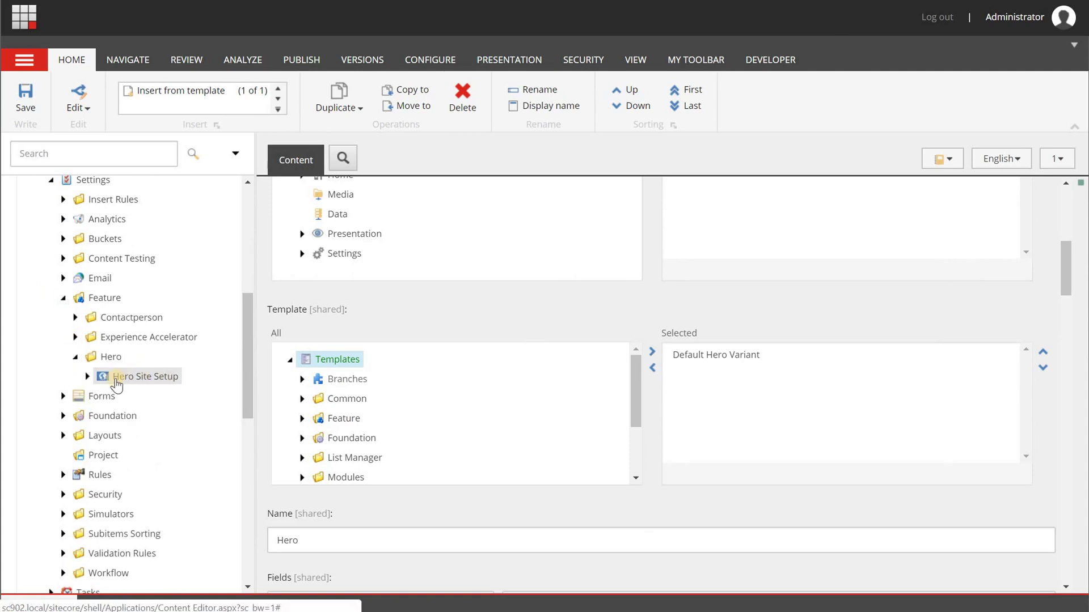
click(88, 377)
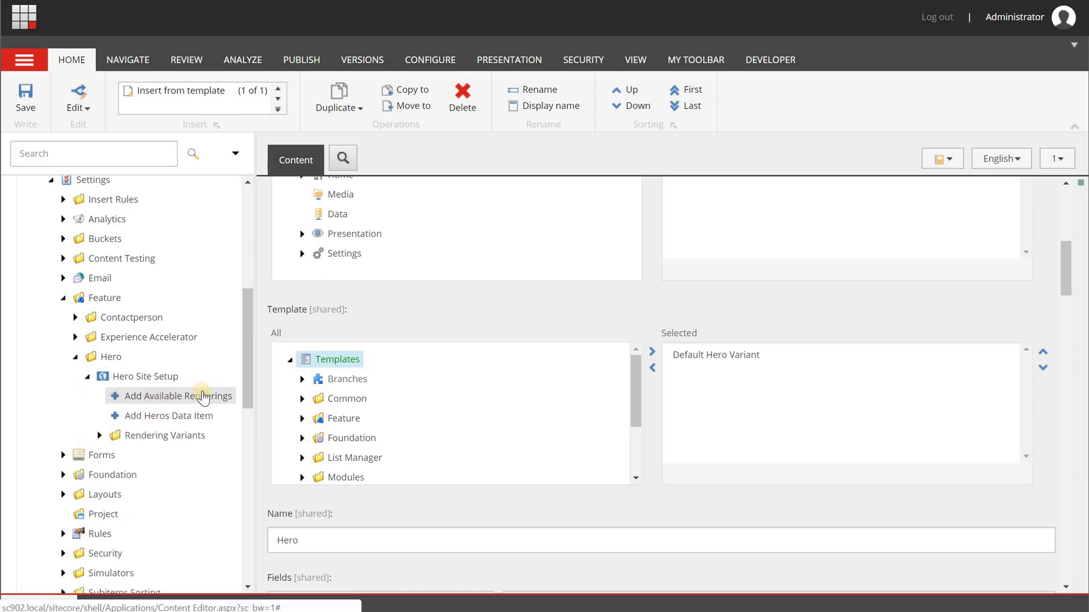
click(168, 420)
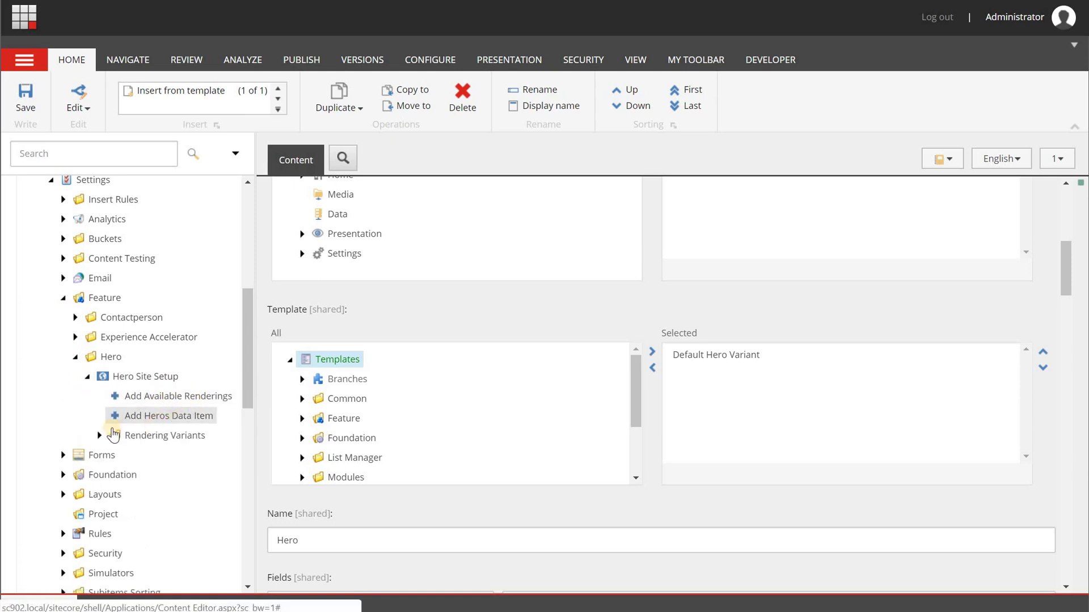
Expand Rendering Variants and open its Hero variant item using Default Hero Variant
click(100, 436)
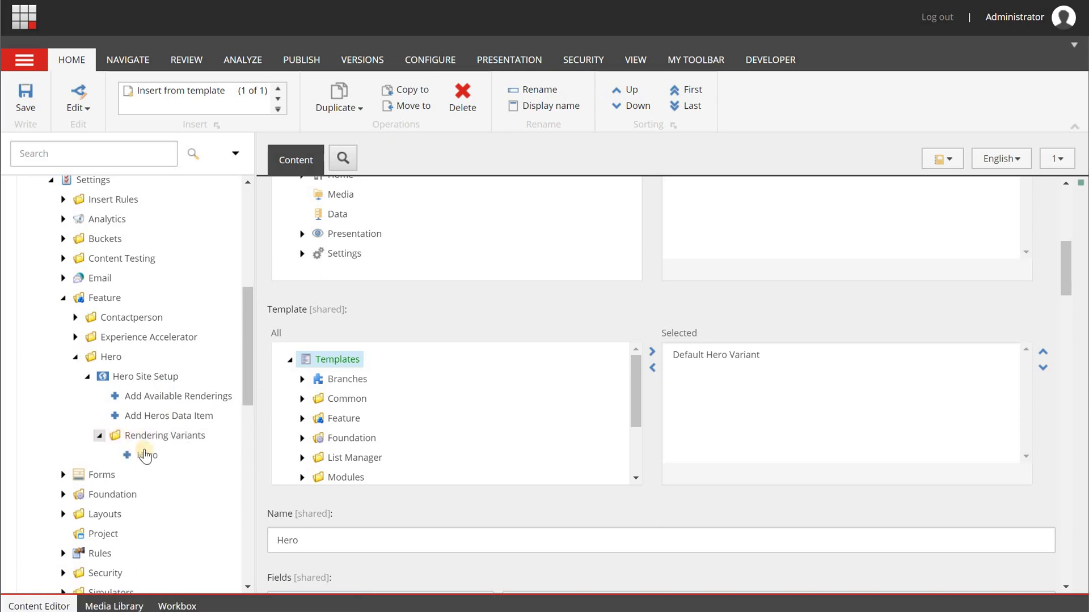
click(145, 456)
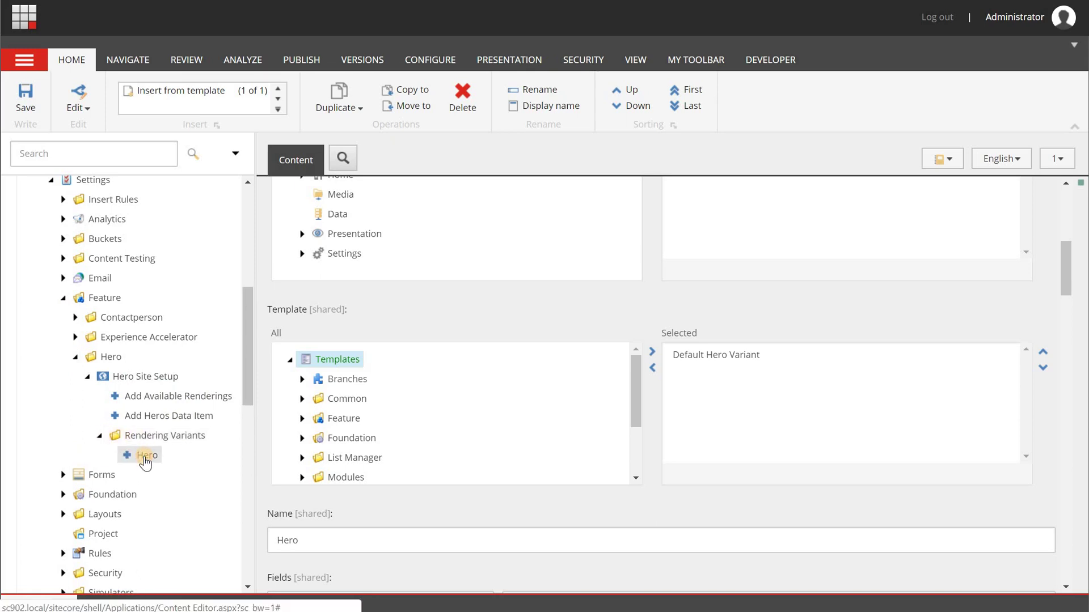
click(124, 378)
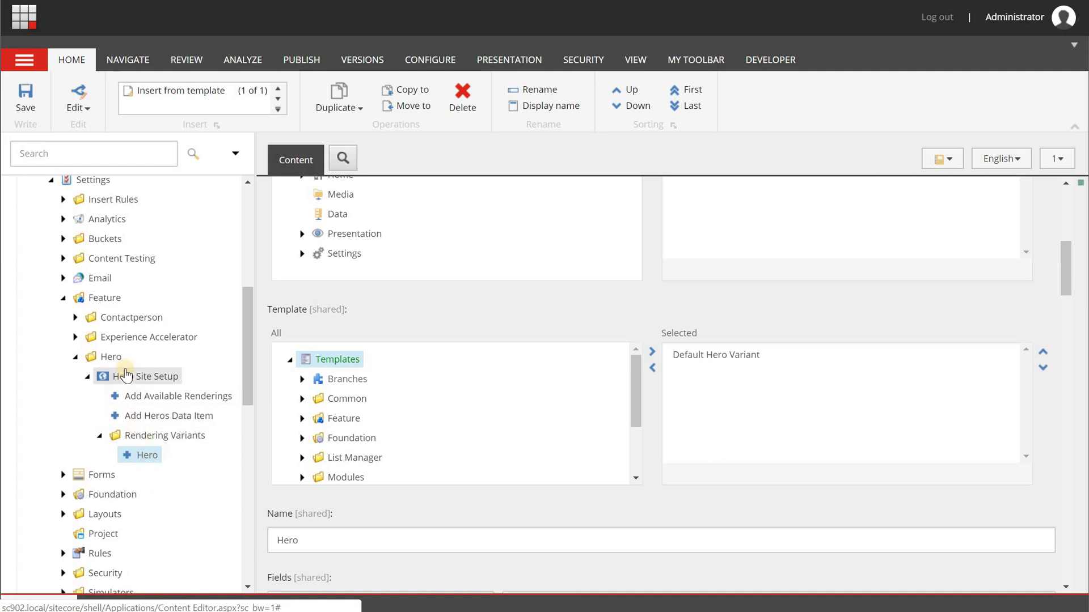
click(143, 378)
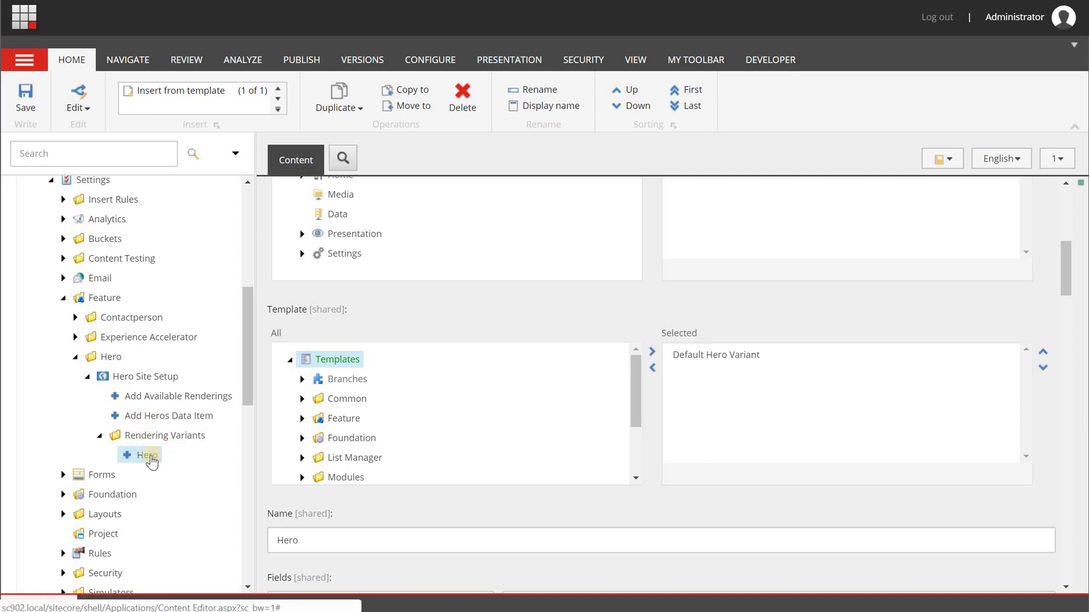
Collapse the Settings tree and expand Templates > Branches > Feature > Hero
click(75, 357)
click(63, 298)
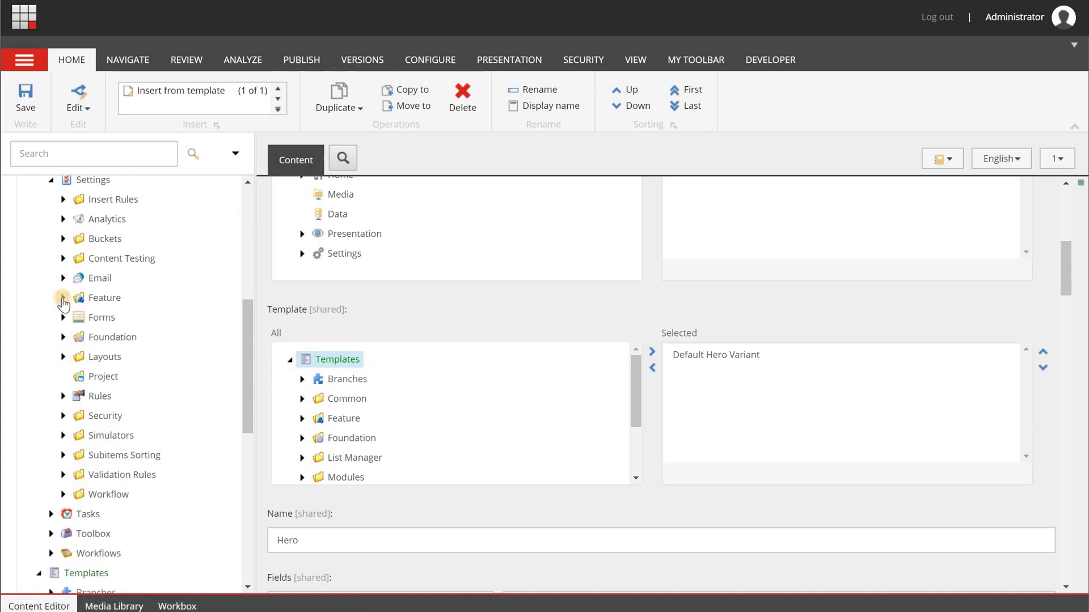
click(53, 180)
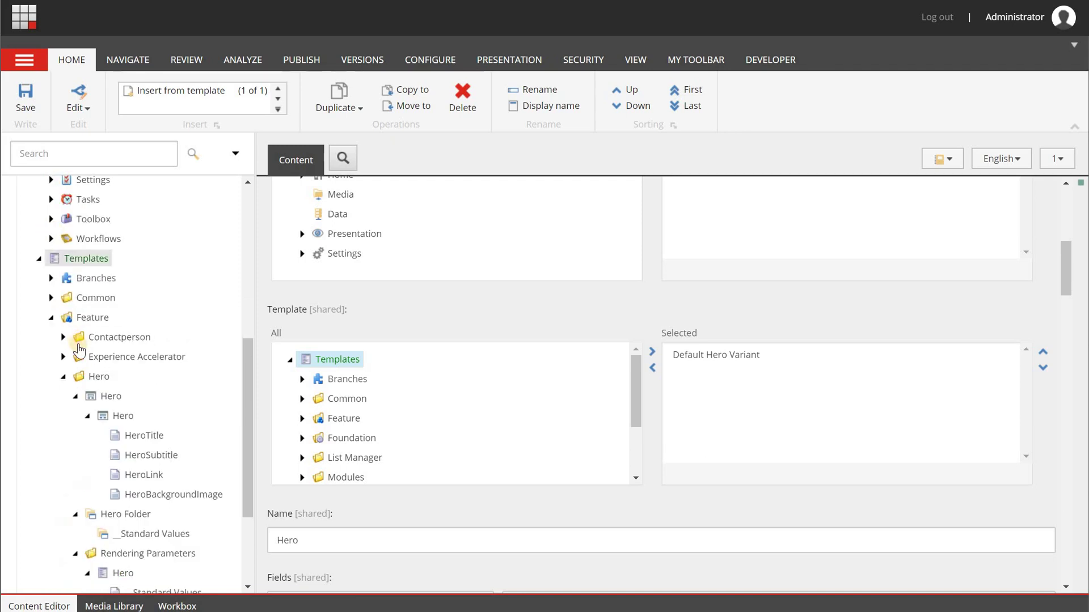
click(50, 279)
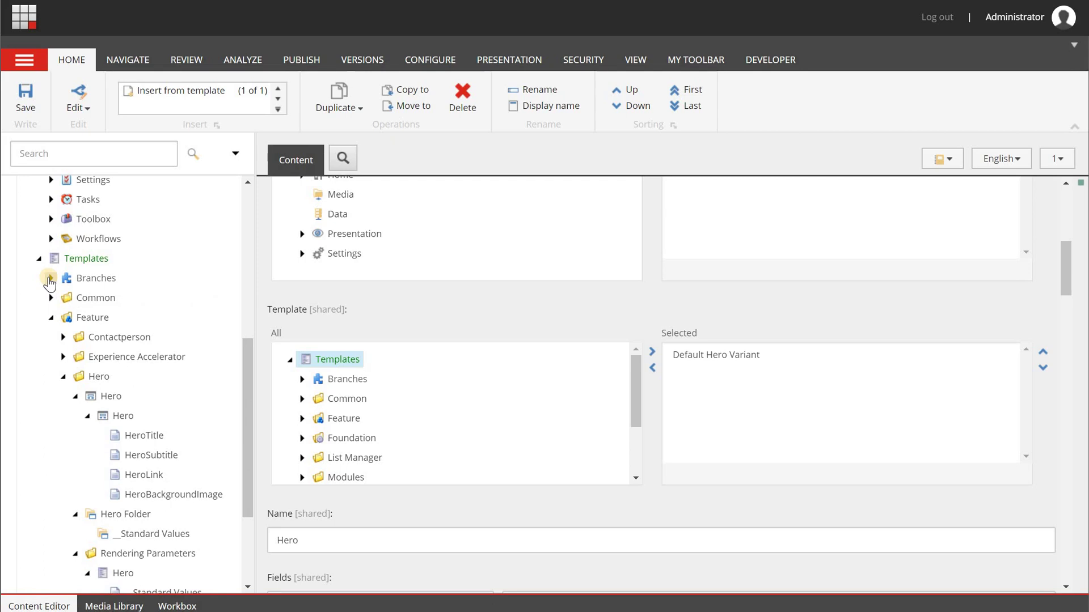
click(51, 279)
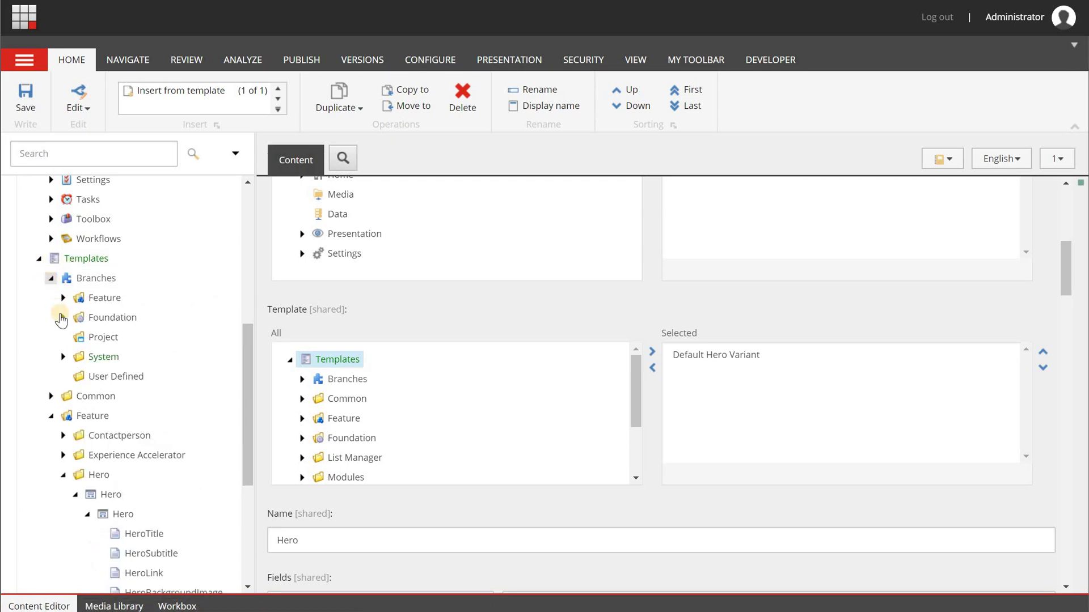
click(63, 298)
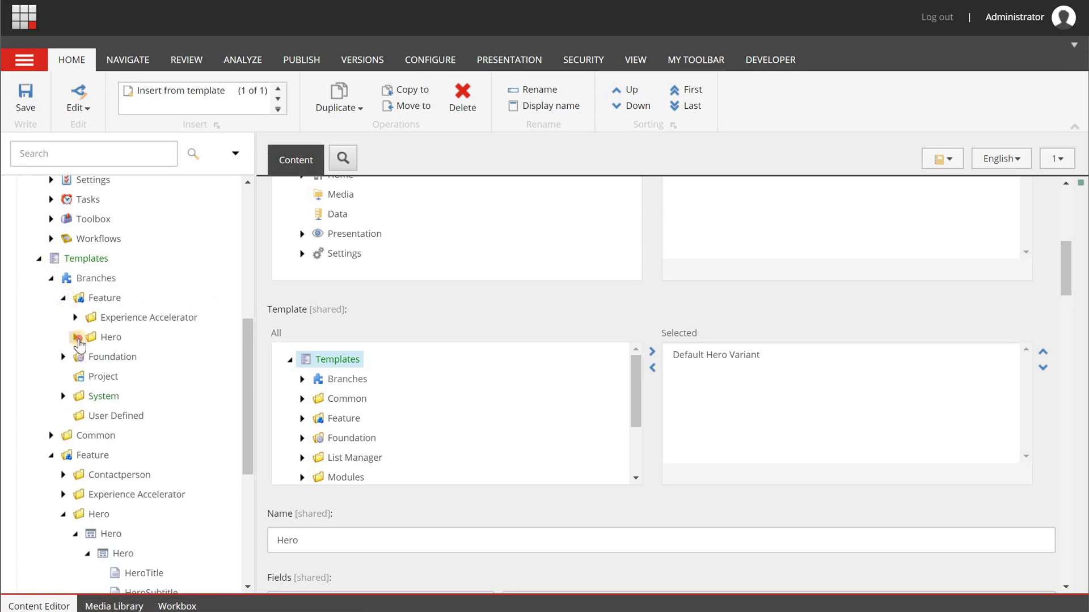
click(77, 337)
Expand Default Hero Variant > $name > Default and select the Promo Icon field item
click(109, 338)
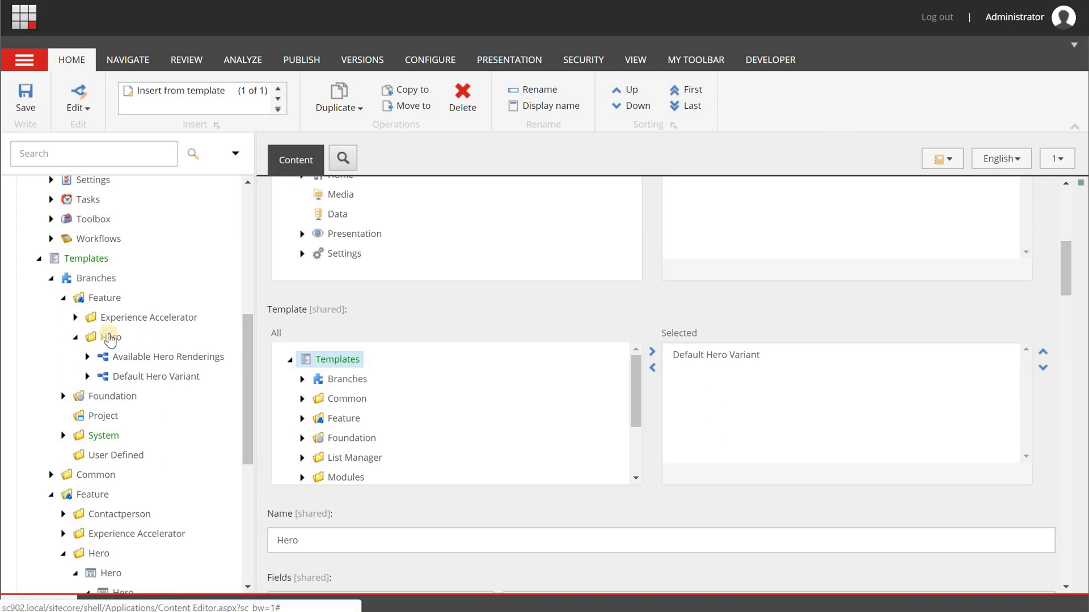
click(123, 359)
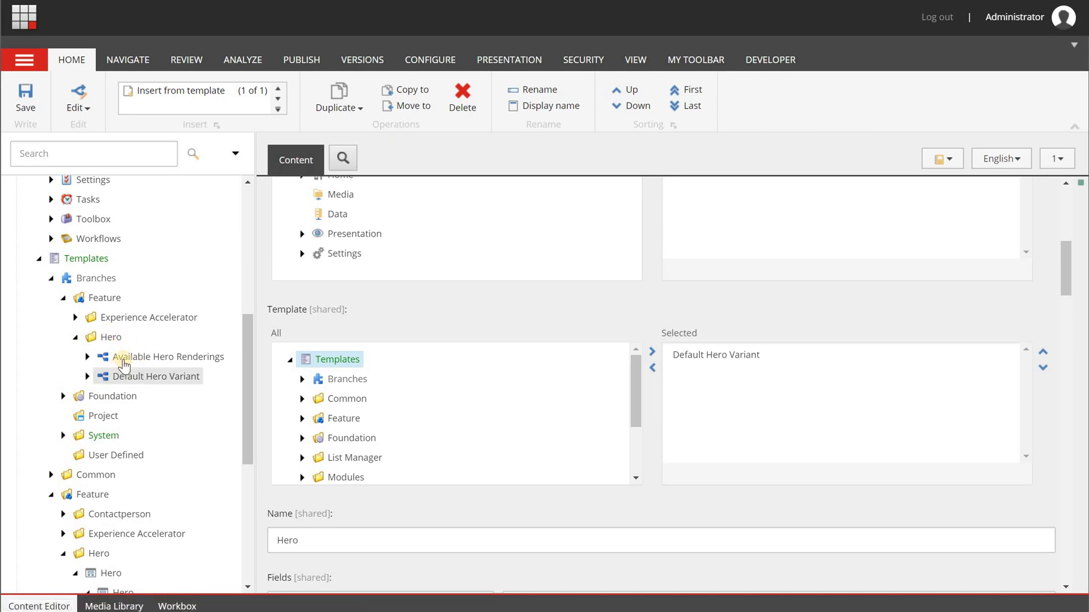
click(87, 377)
click(135, 376)
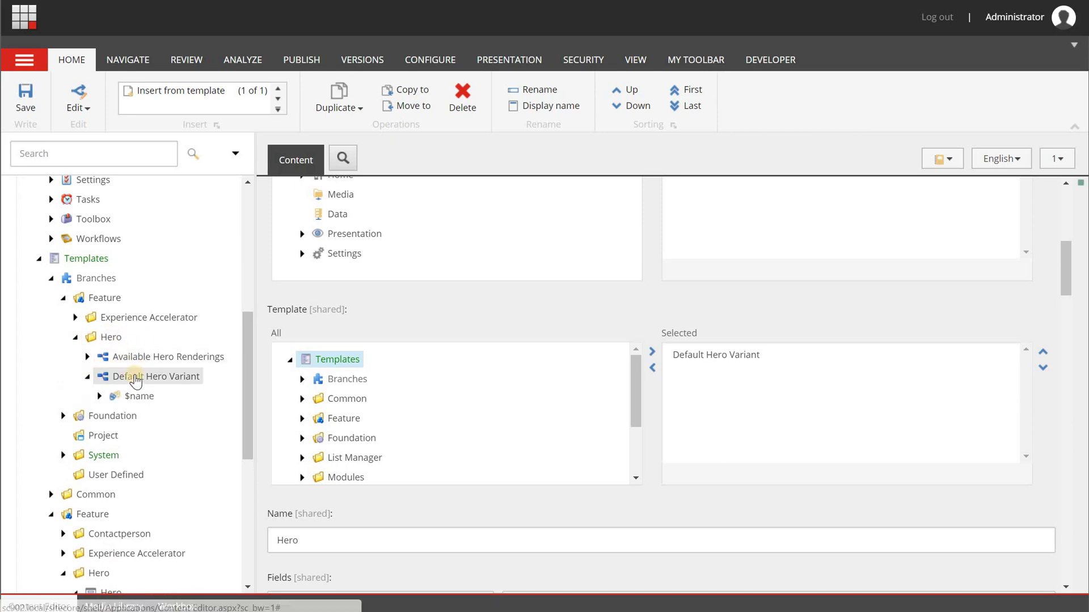
click(100, 396)
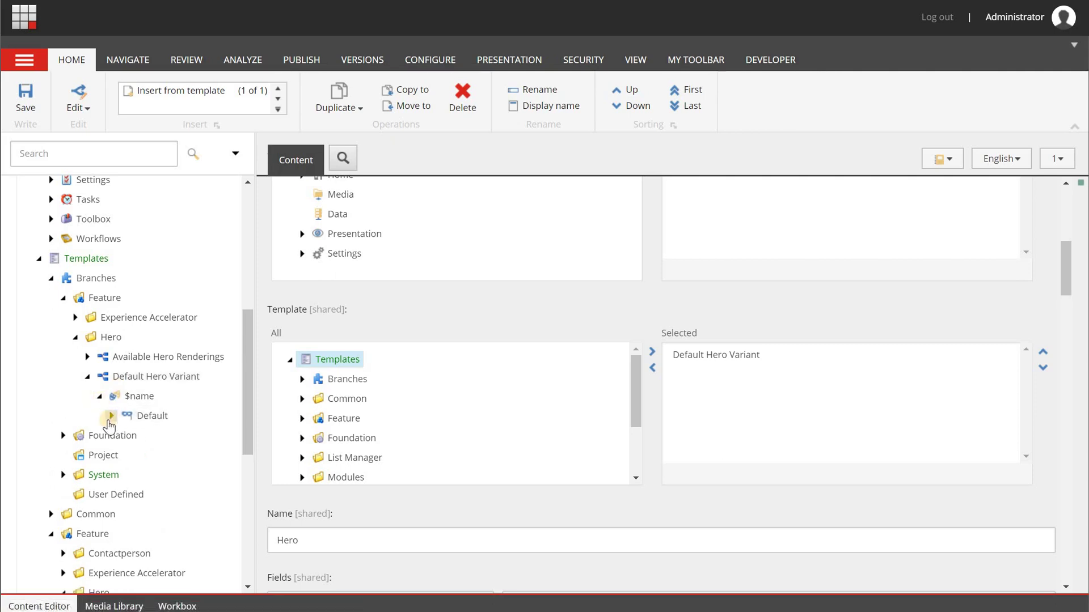
click(110, 418)
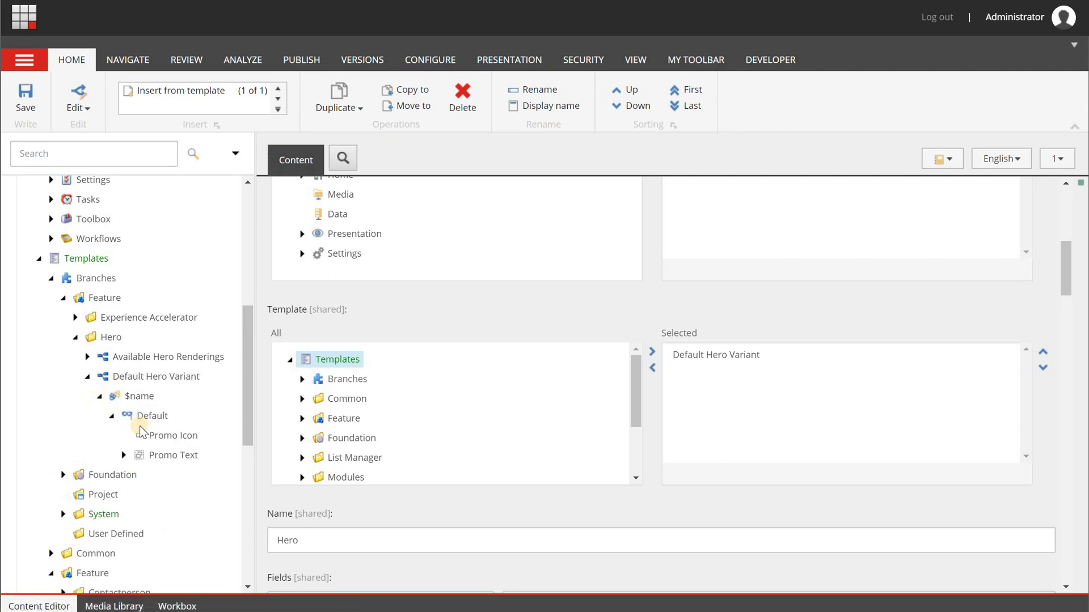
click(152, 416)
click(124, 454)
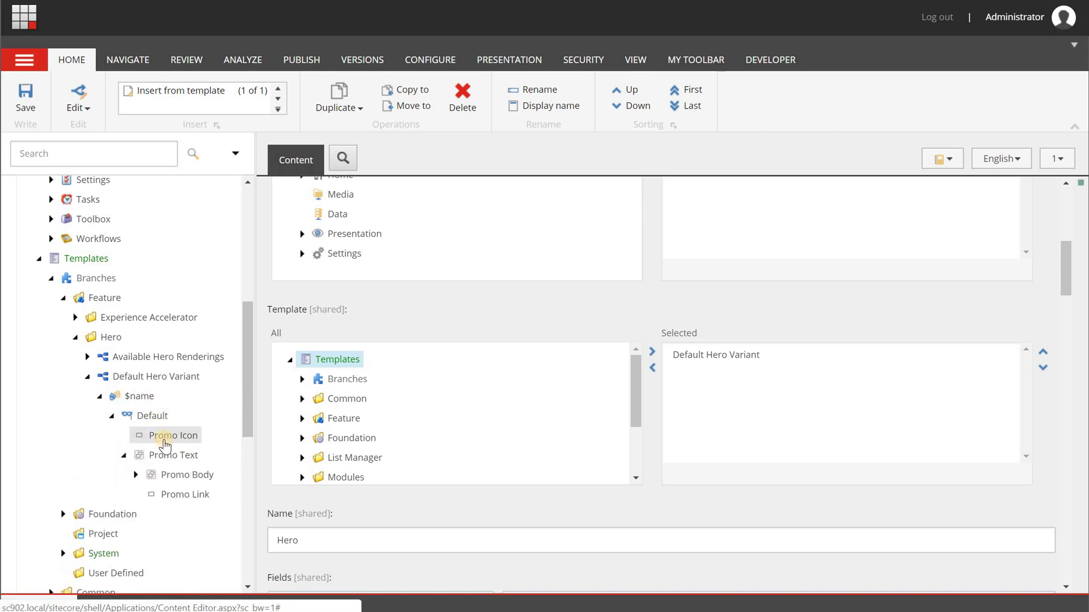
click(165, 437)
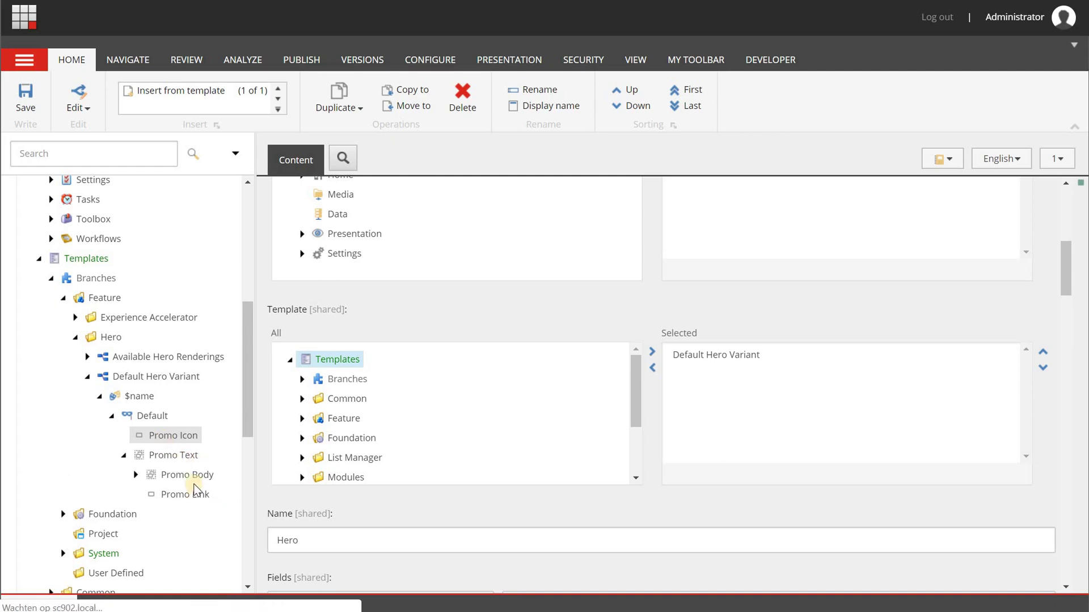
Delete the Promo Text field with its sub-items, then the Promo Icon field
scroll(365, 284, up, 6)
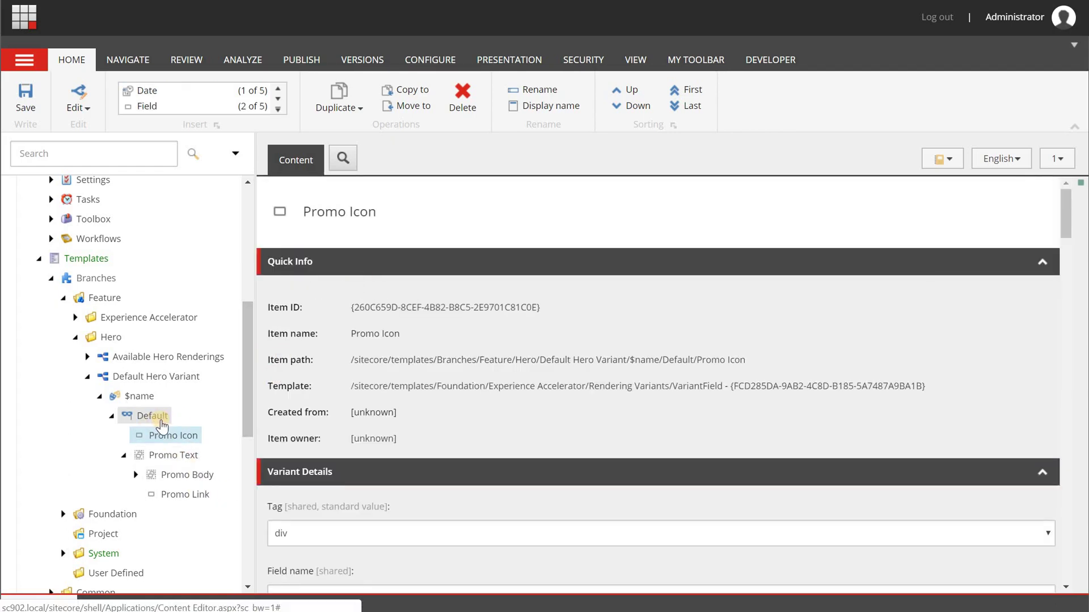
right_click(162, 422)
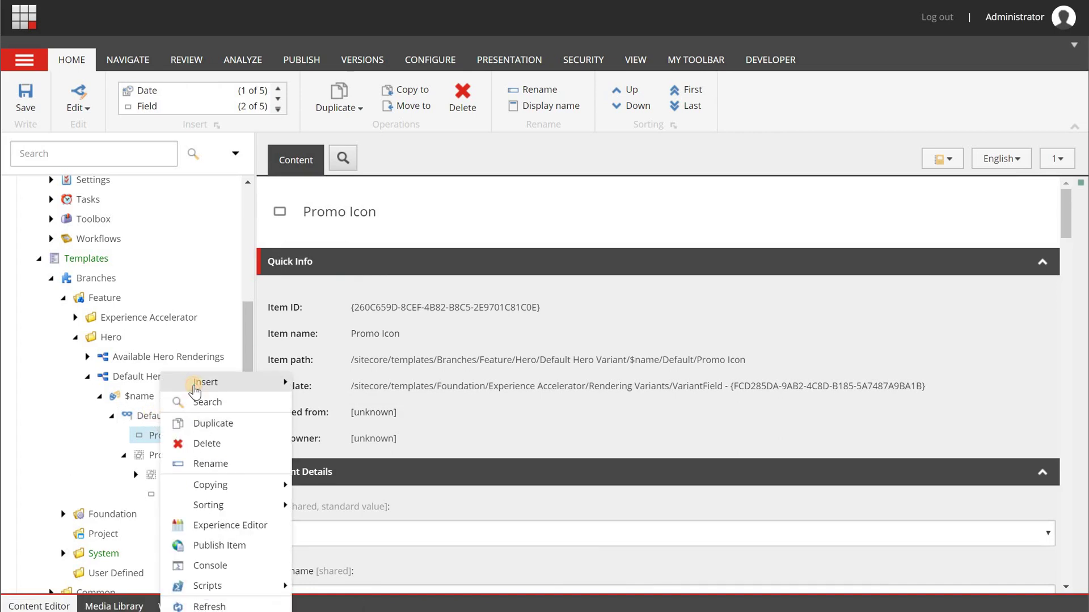
mouse_move(196, 388)
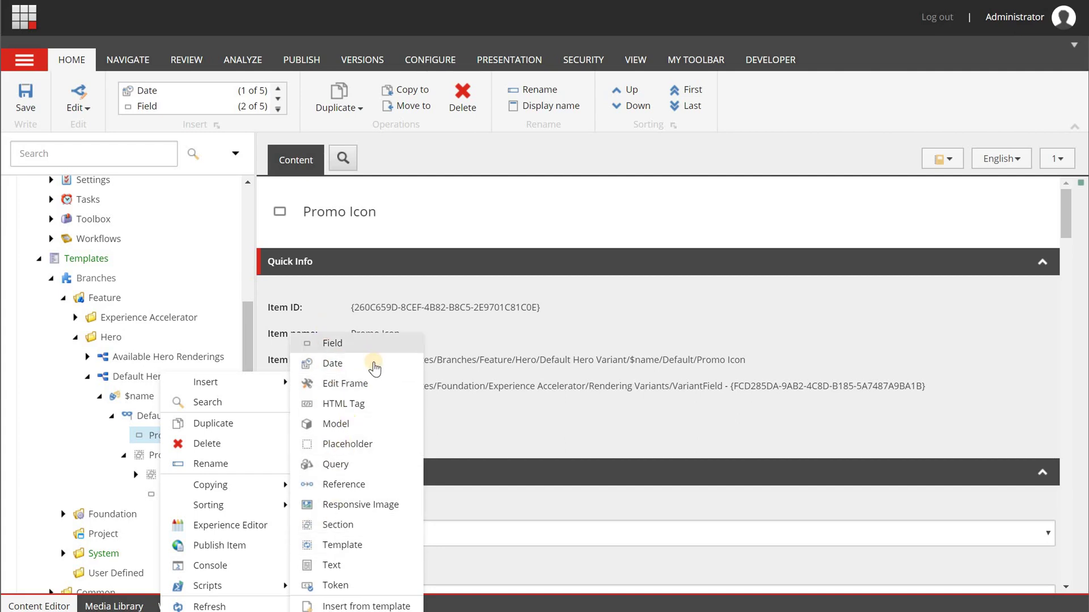
click(491, 196)
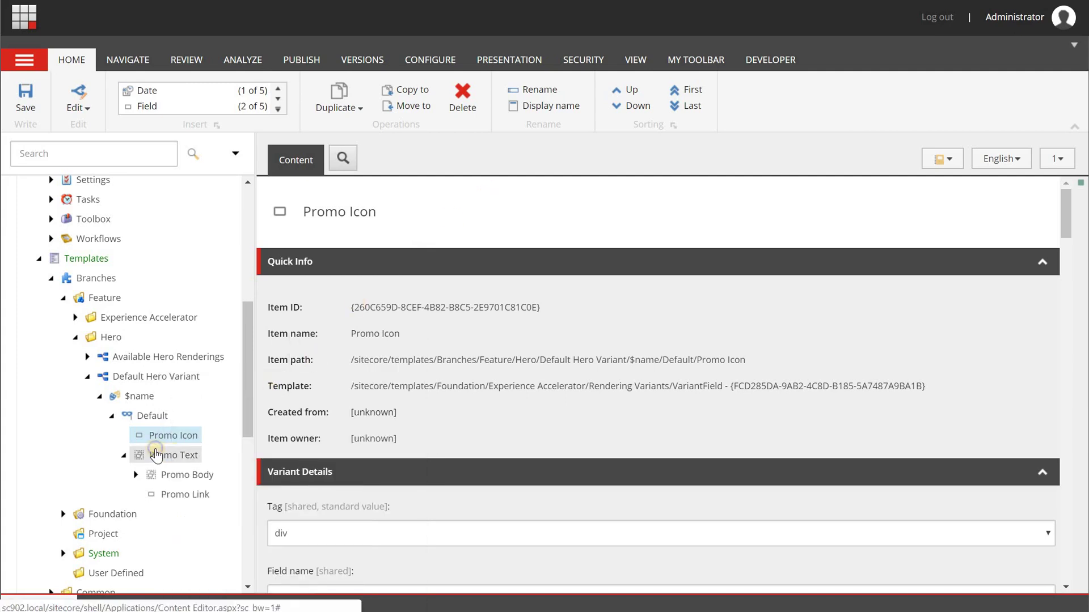
right_click(157, 454)
click(177, 443)
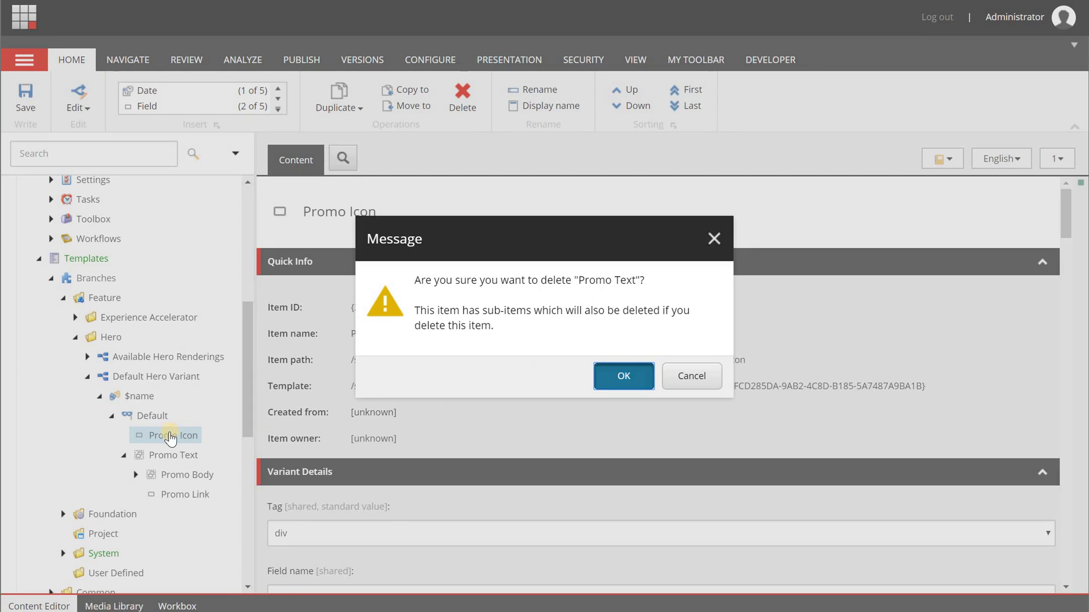
key(Return)
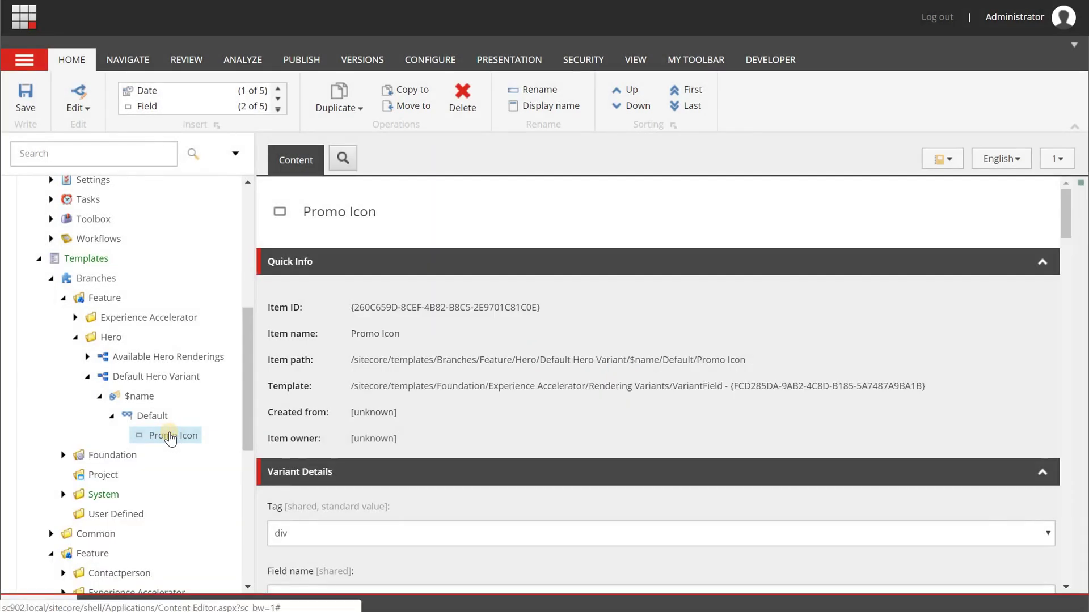
right_click(170, 439)
click(188, 444)
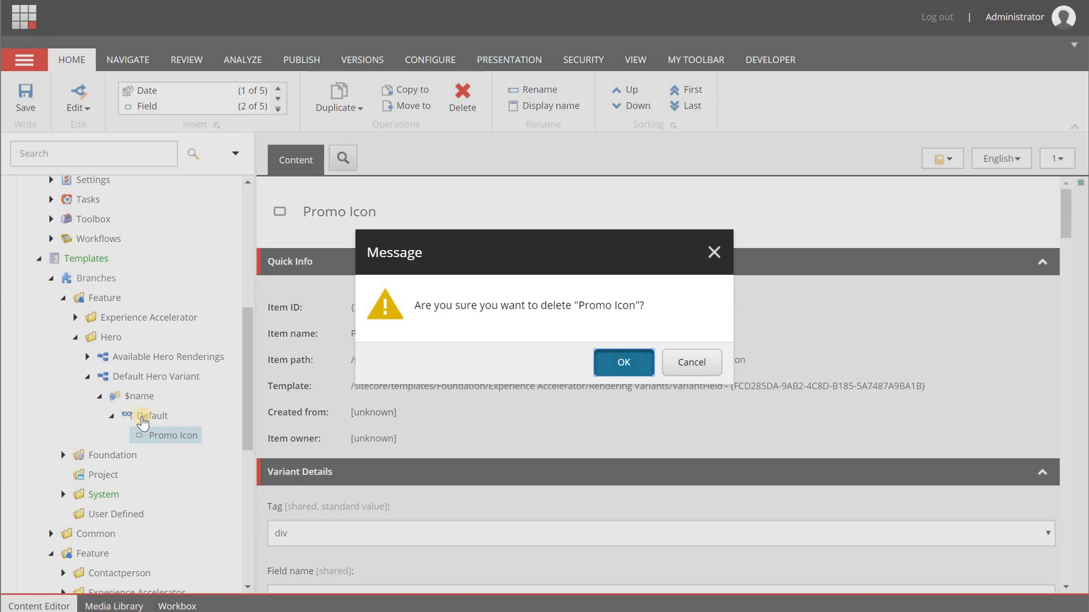
key(Return)
Insert a variant field named HeroTitle under Default
right_click(160, 421)
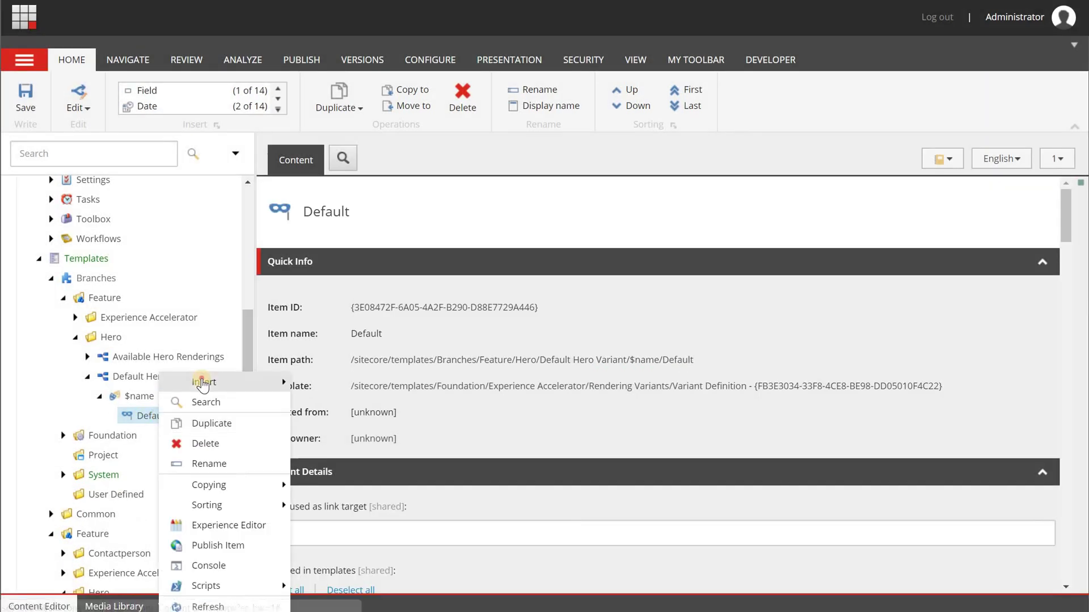
click(339, 343)
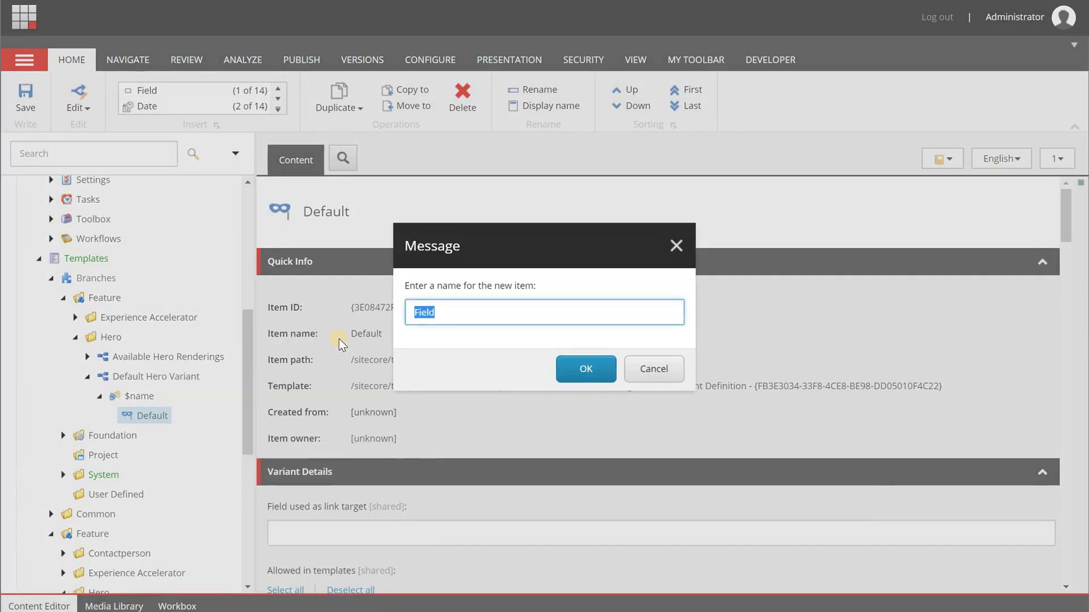
text(HeroTitle)
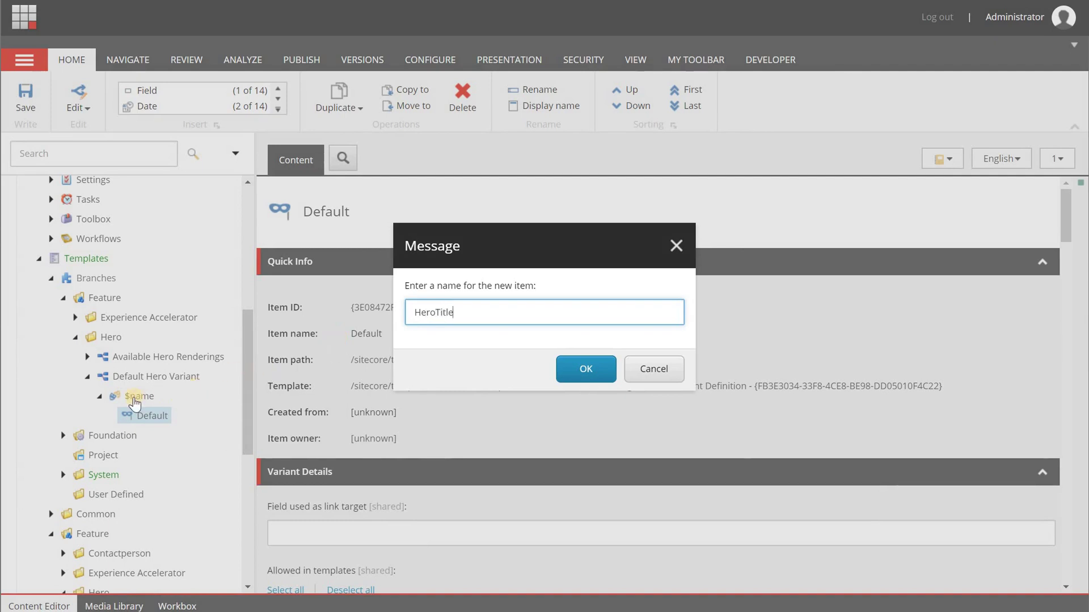
key(Return)
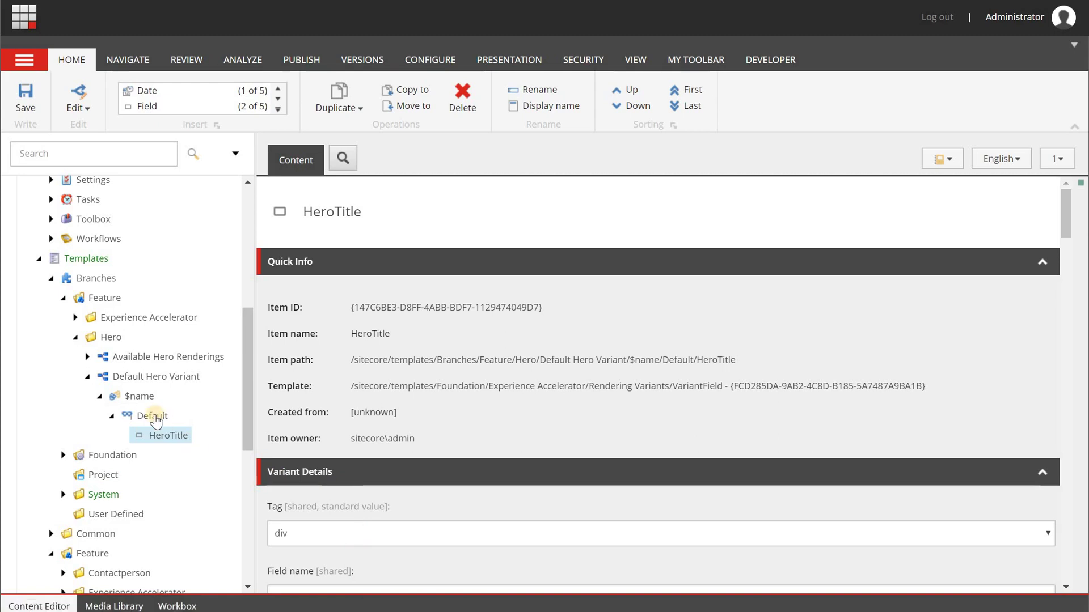
Insert a HeroAbstract field under Default and sort HeroTitle above it
right_click(156, 419)
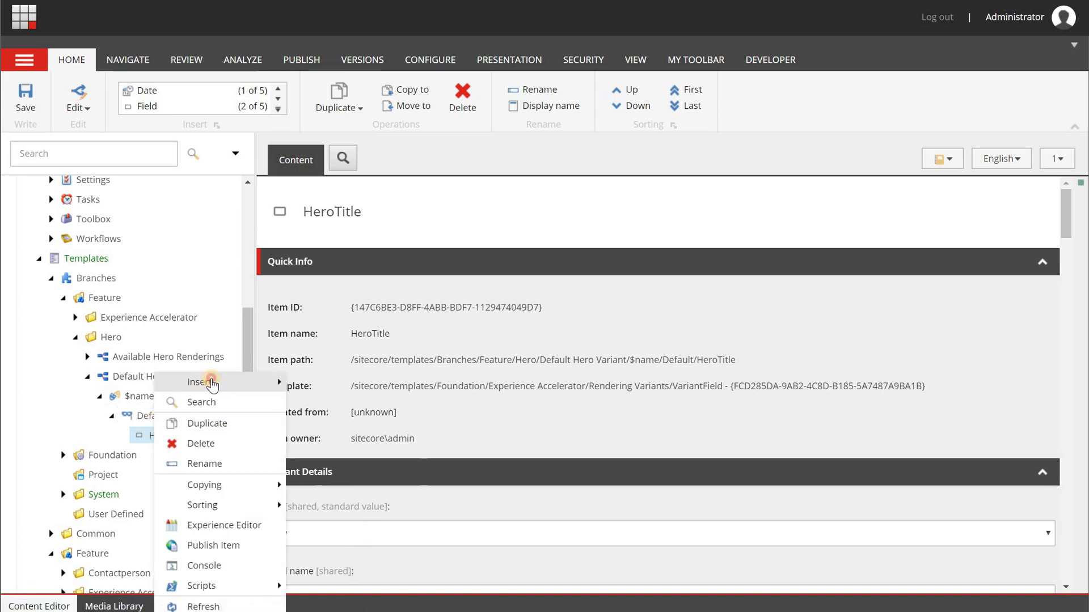
mouse_move(207, 380)
click(318, 346)
text(HeroAbstract)
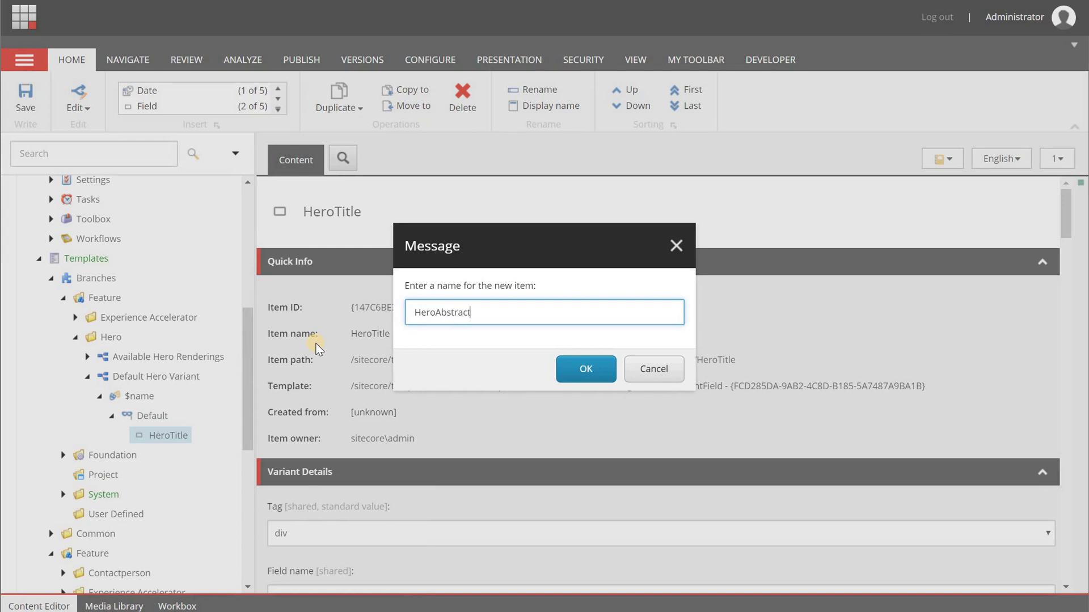
key(Return)
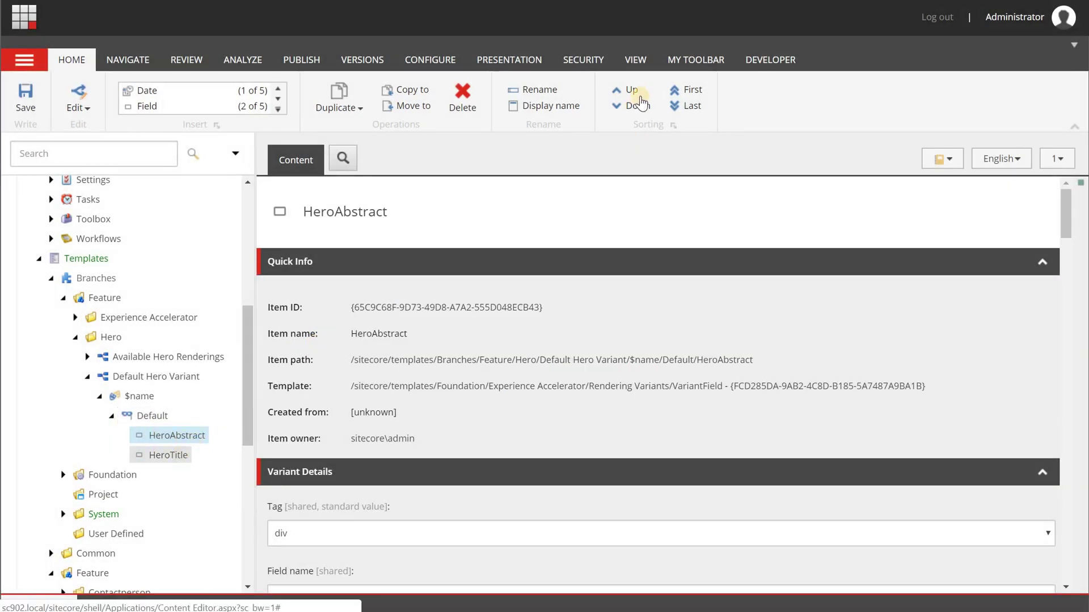
click(629, 89)
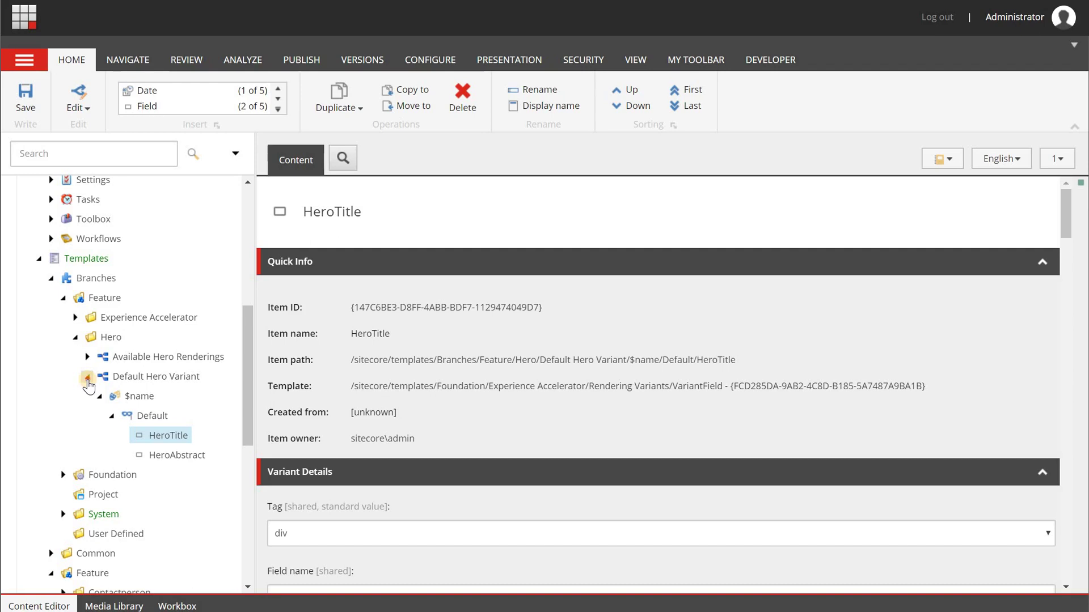
Collapse the Hero branch templates, expand Brand A corporate website and inspect its Data folder
click(87, 377)
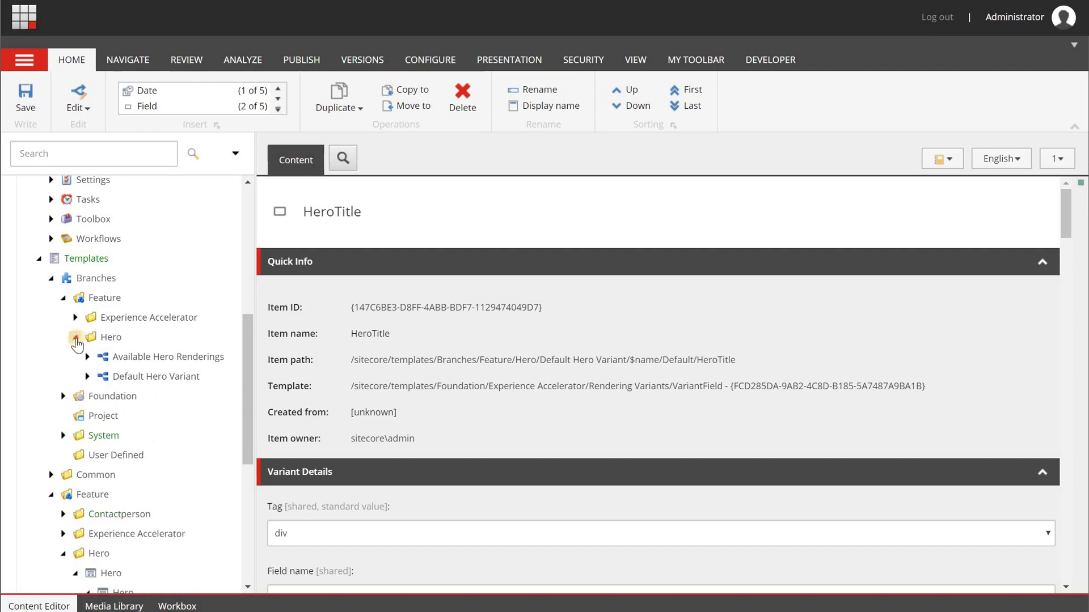
click(75, 337)
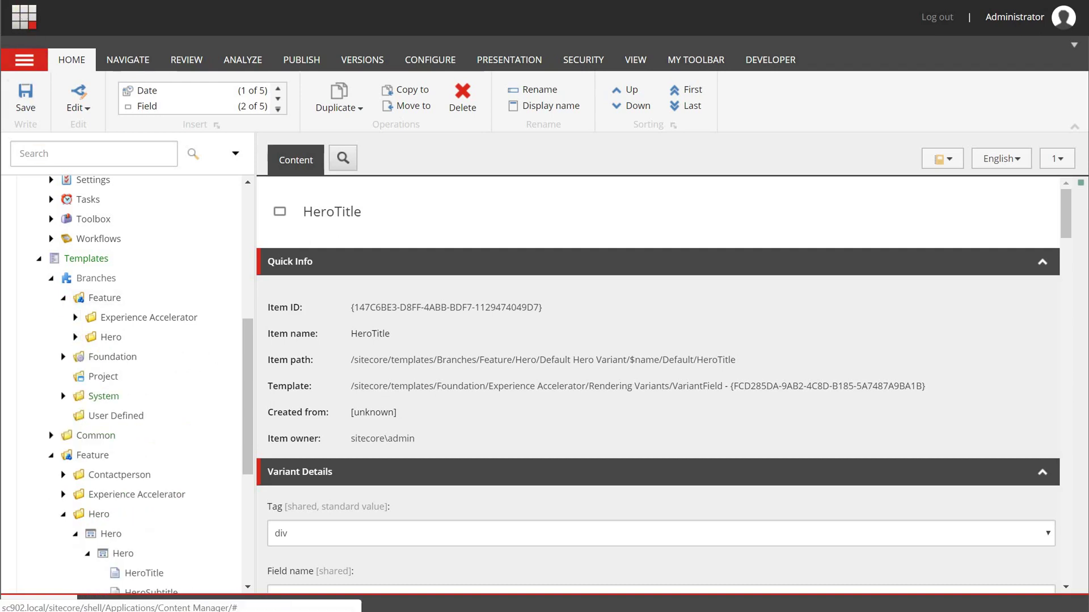
click(25, 100)
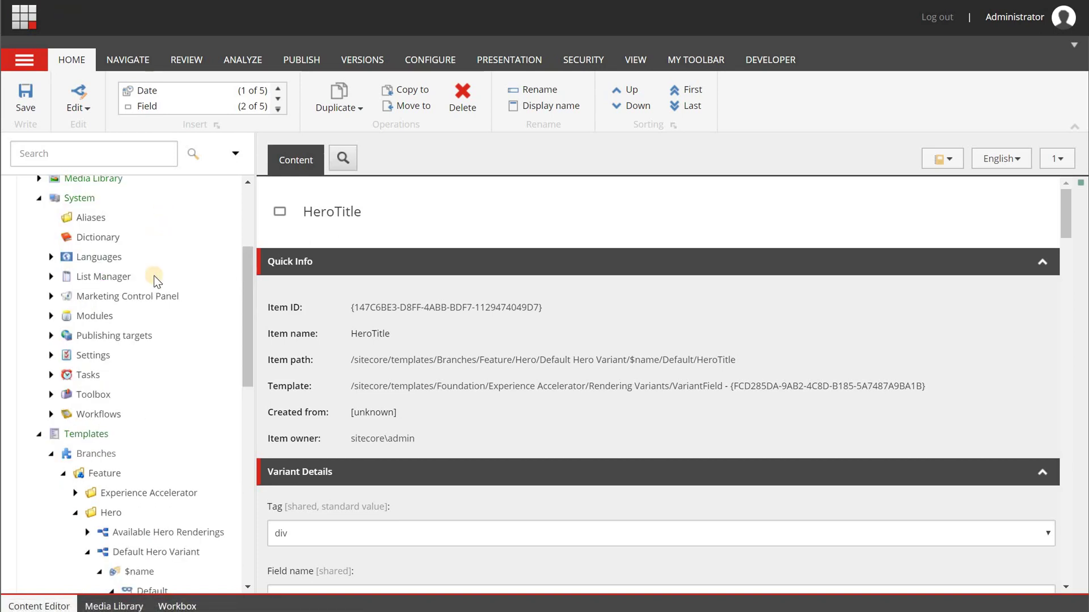
scroll(154, 275, up, 3)
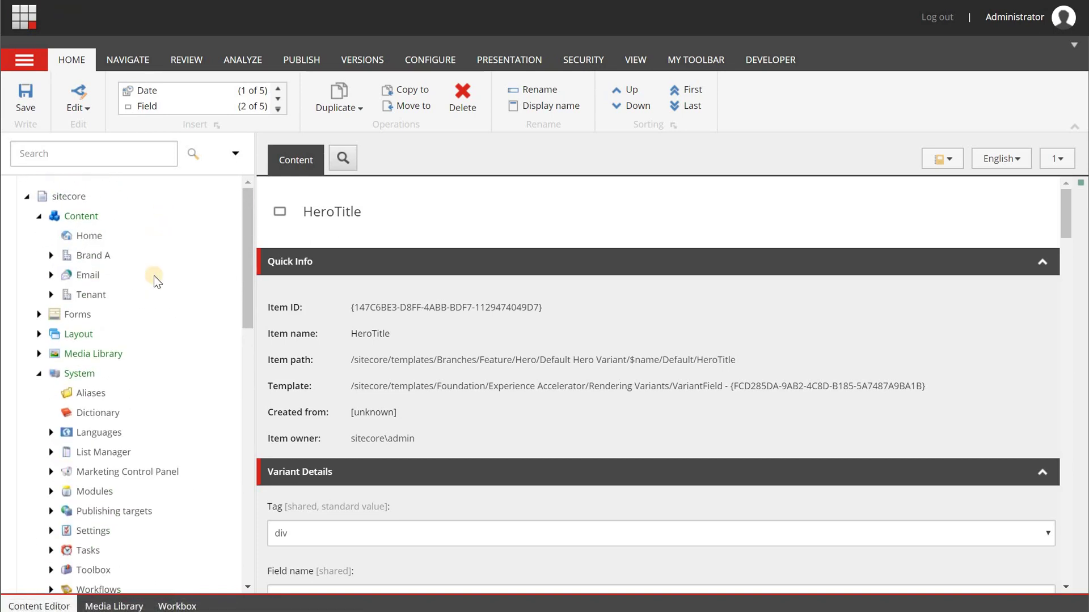
click(52, 256)
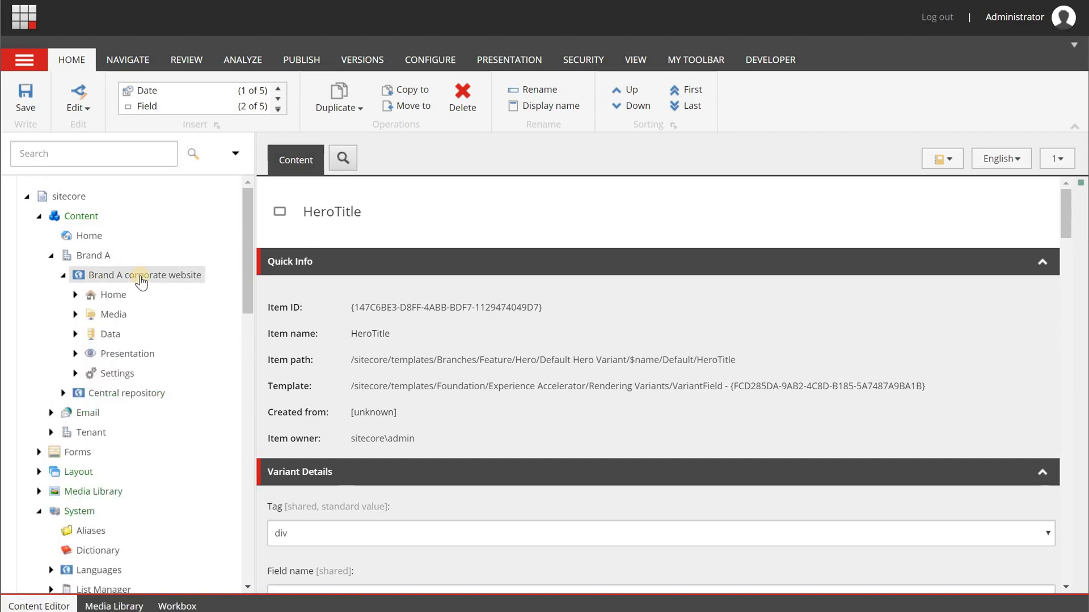
click(98, 337)
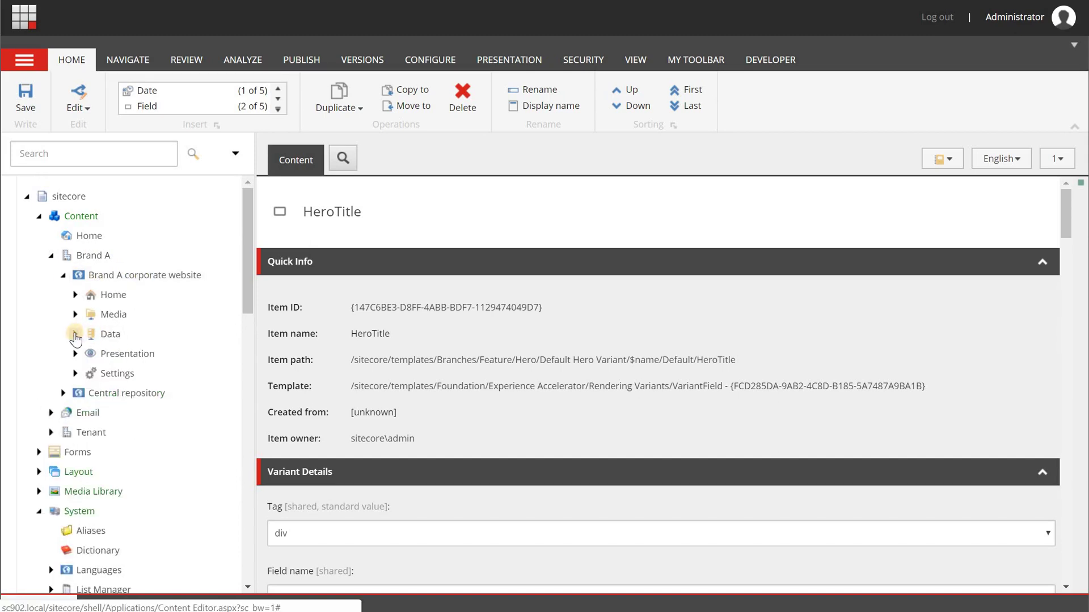
click(95, 386)
scroll(91, 362, down, 3)
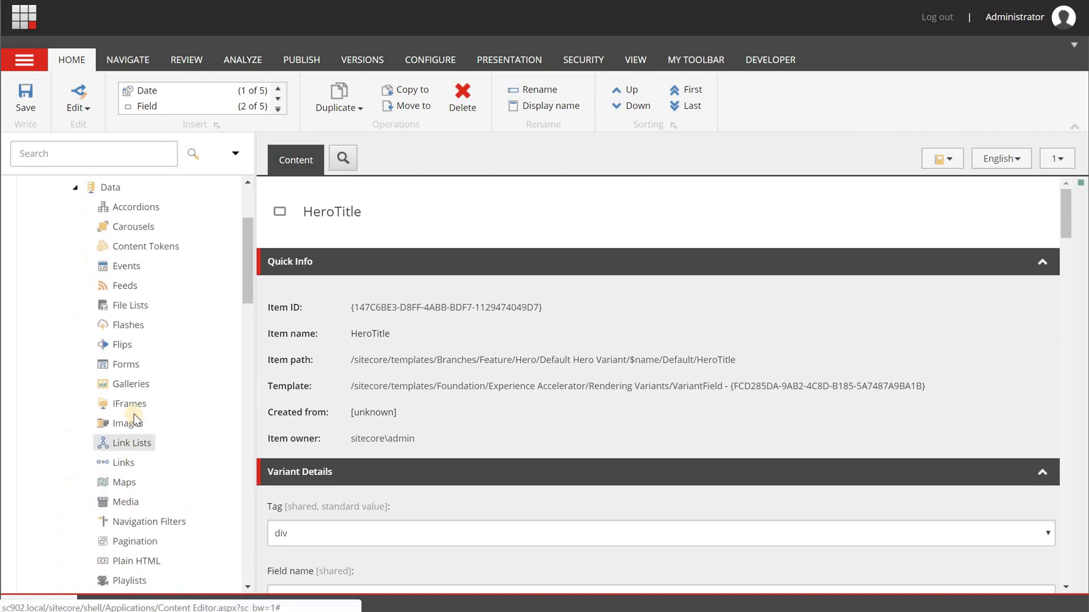
click(75, 187)
scroll(72, 218, up, 2)
scroll(72, 217, up, 1)
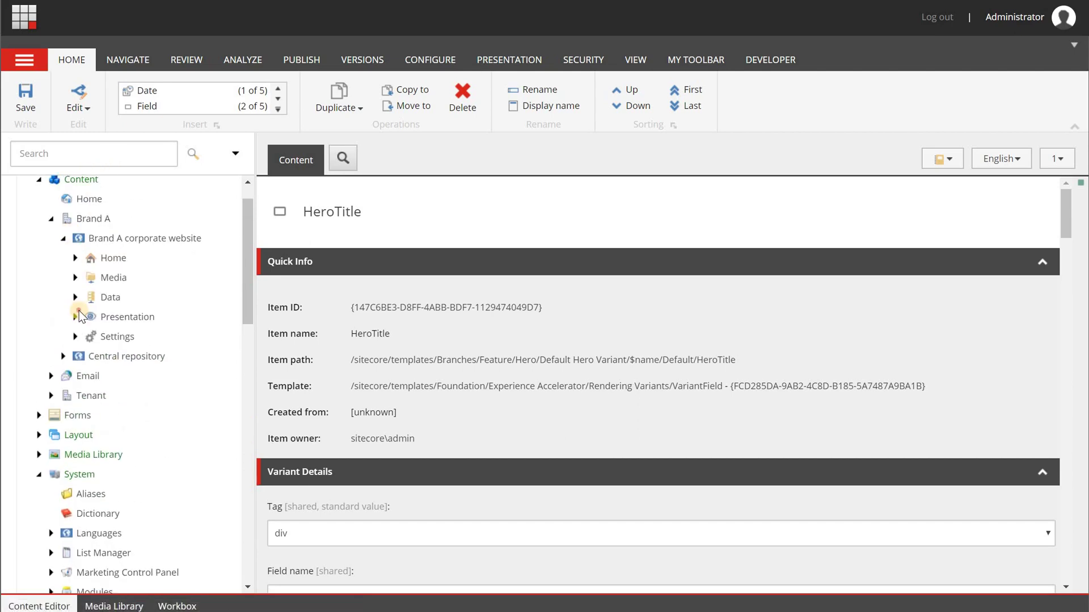
Check the site's Presentation > Rendering Variants for Hero items, then collapse Presentation
click(76, 319)
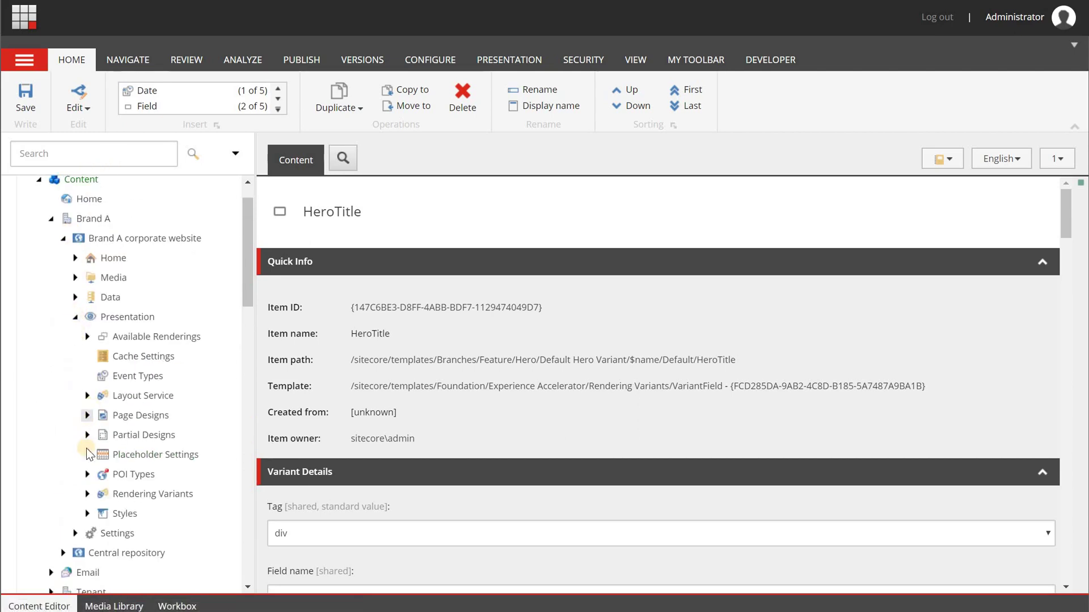
click(87, 494)
scroll(89, 497, down, 4)
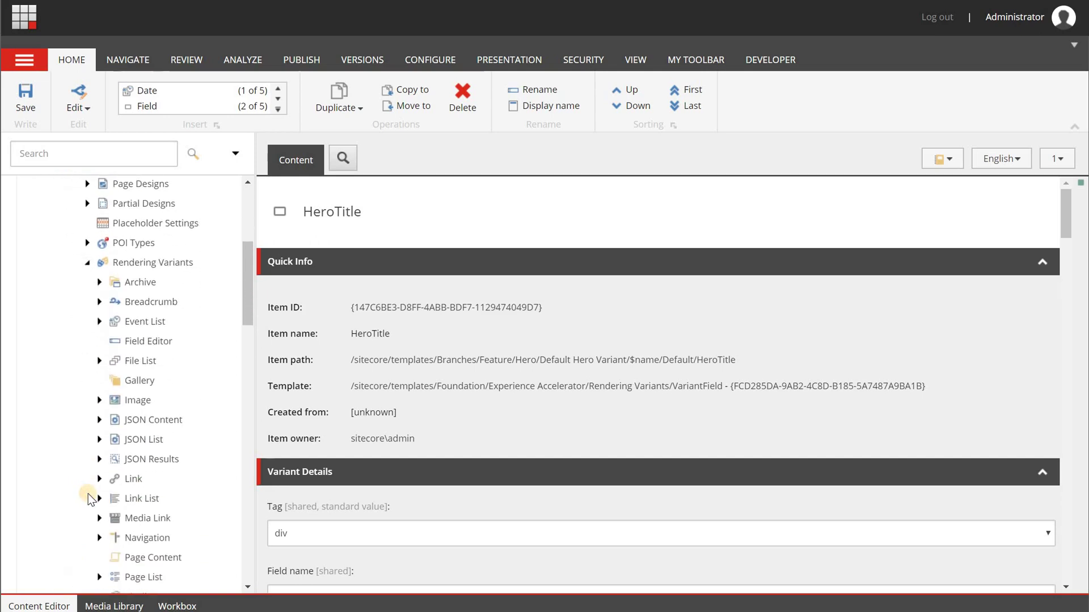
scroll(89, 497, down, 2)
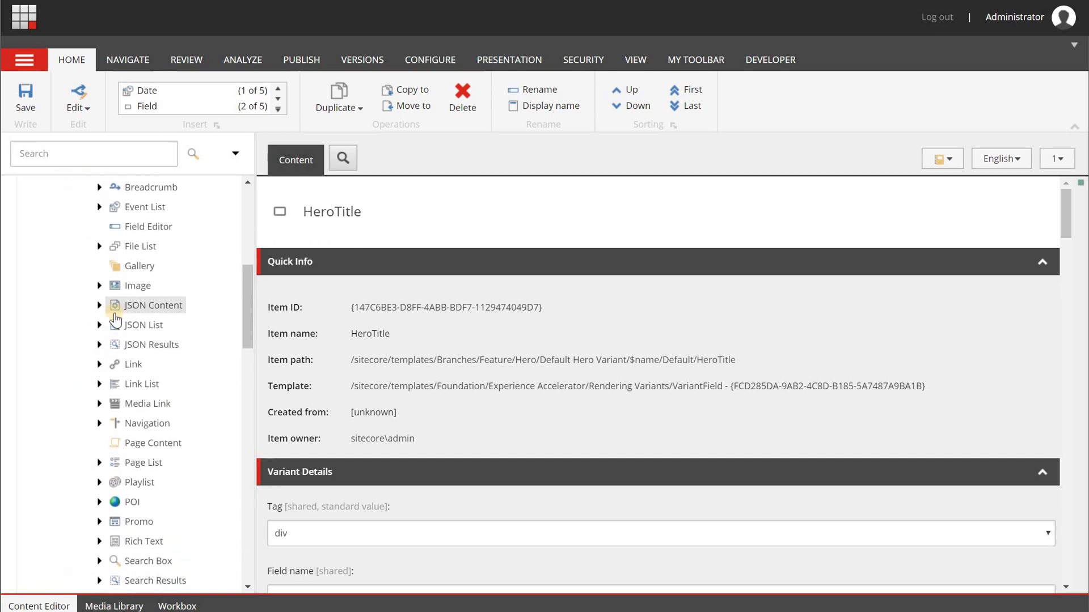
scroll(136, 347, up, 3)
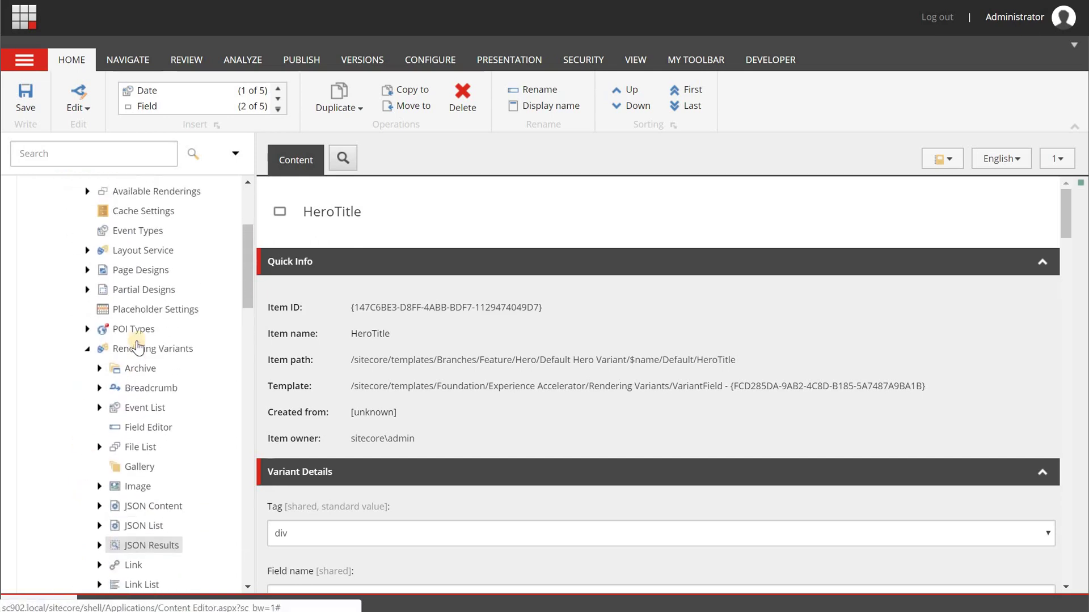
scroll(136, 347, up, 4)
click(75, 353)
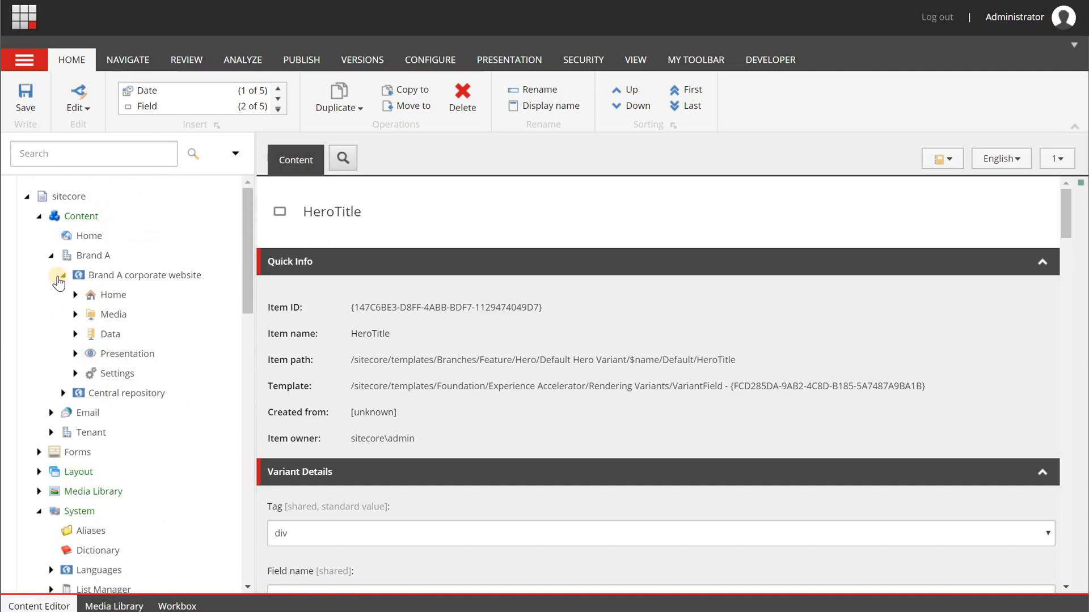
Run Scripts > Add Site module on Brand A corporate website with Hero ticked
right_click(103, 279)
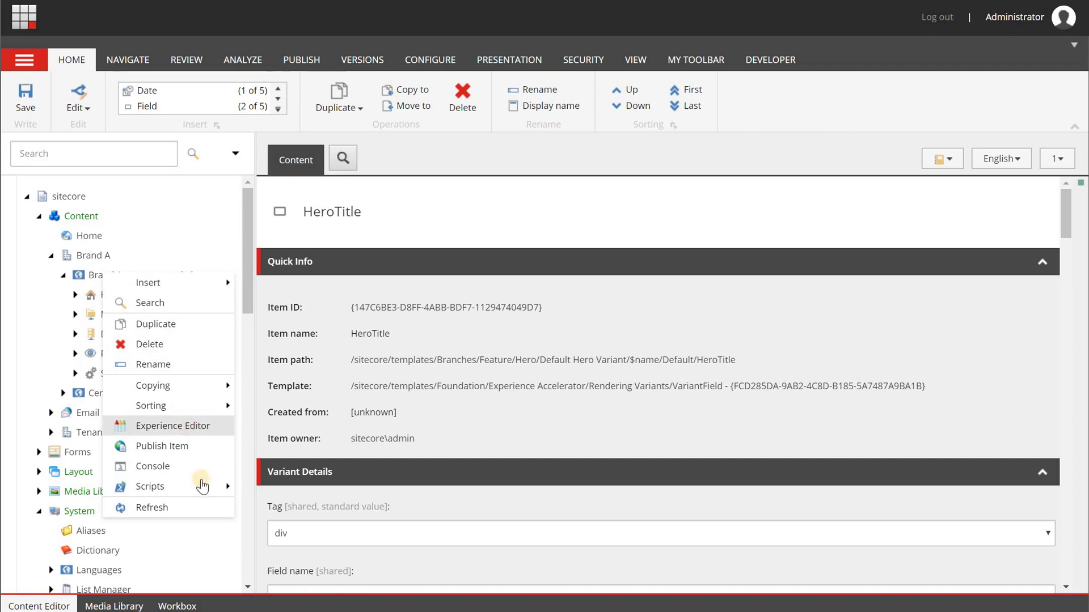
mouse_move(205, 486)
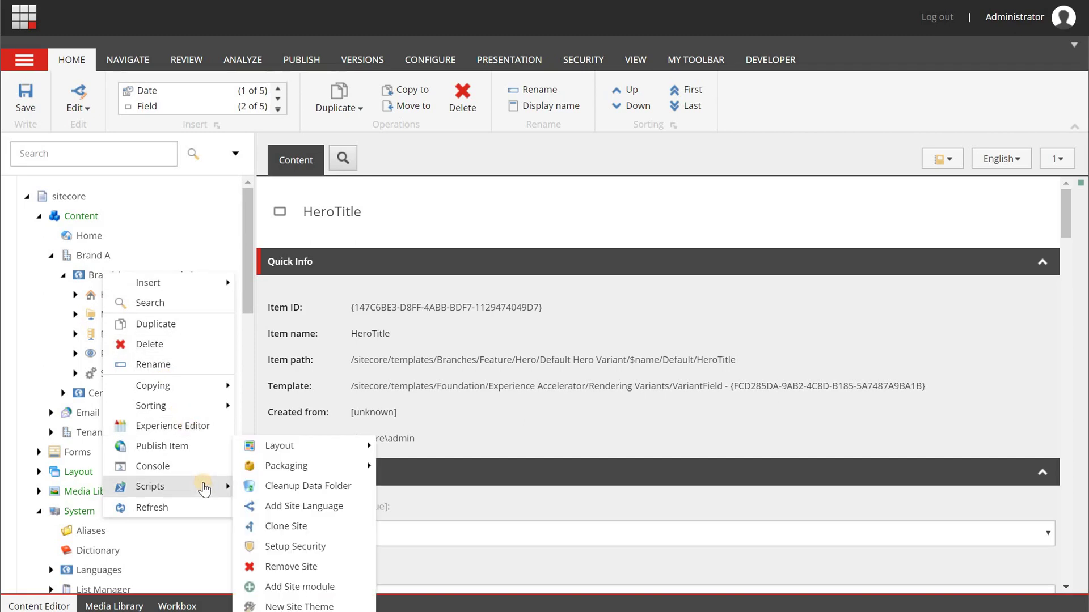
click(316, 586)
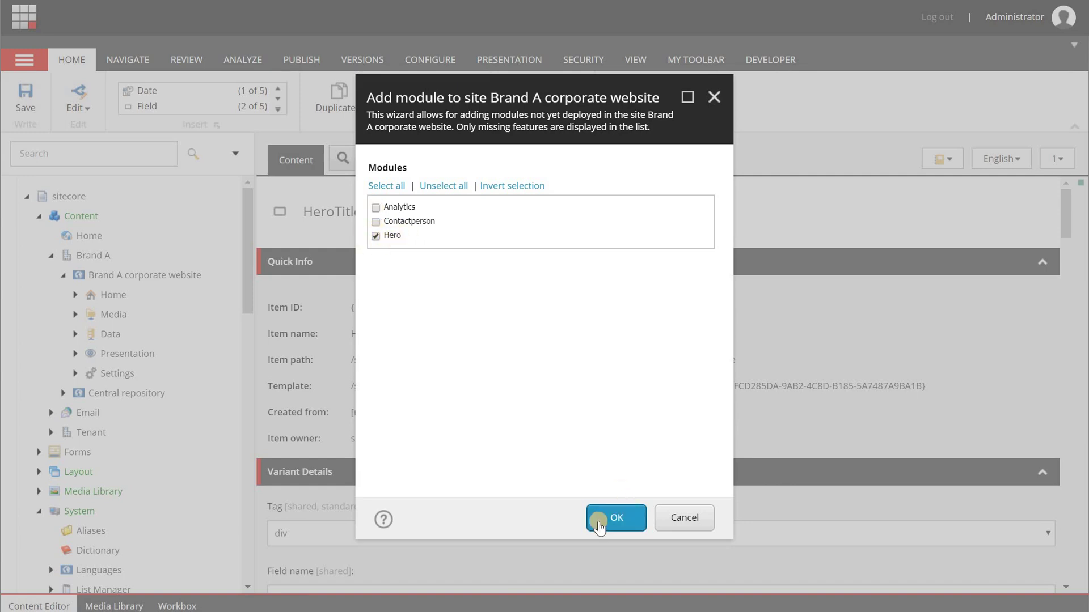
click(624, 513)
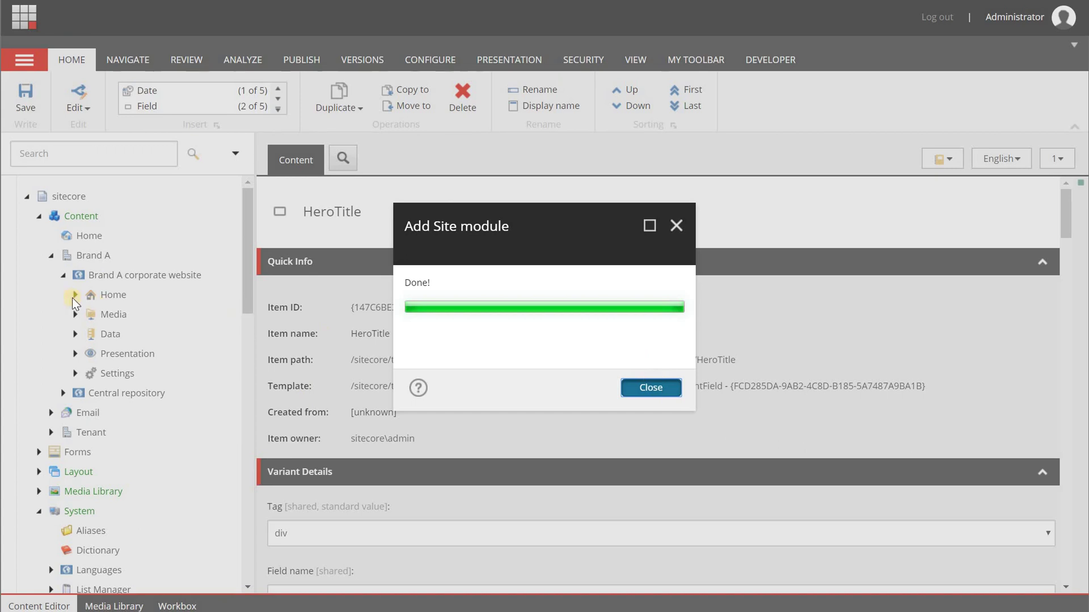
key(Escape)
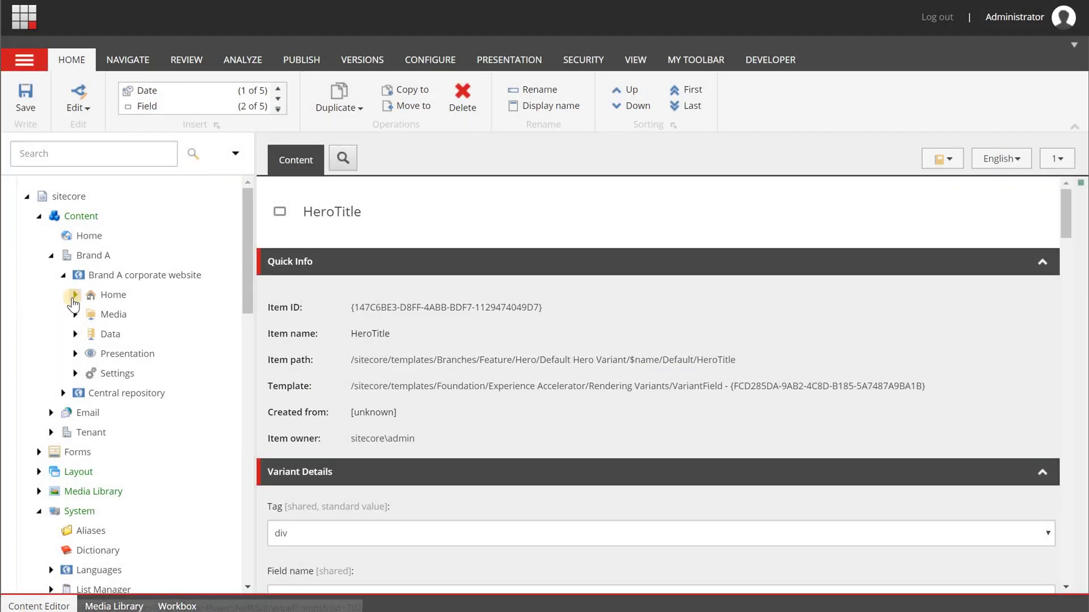
Expand Rendering Variants > Hero > Default to verify the HeroTitle and HeroAbstract fields
click(75, 334)
scroll(114, 323, down, 3)
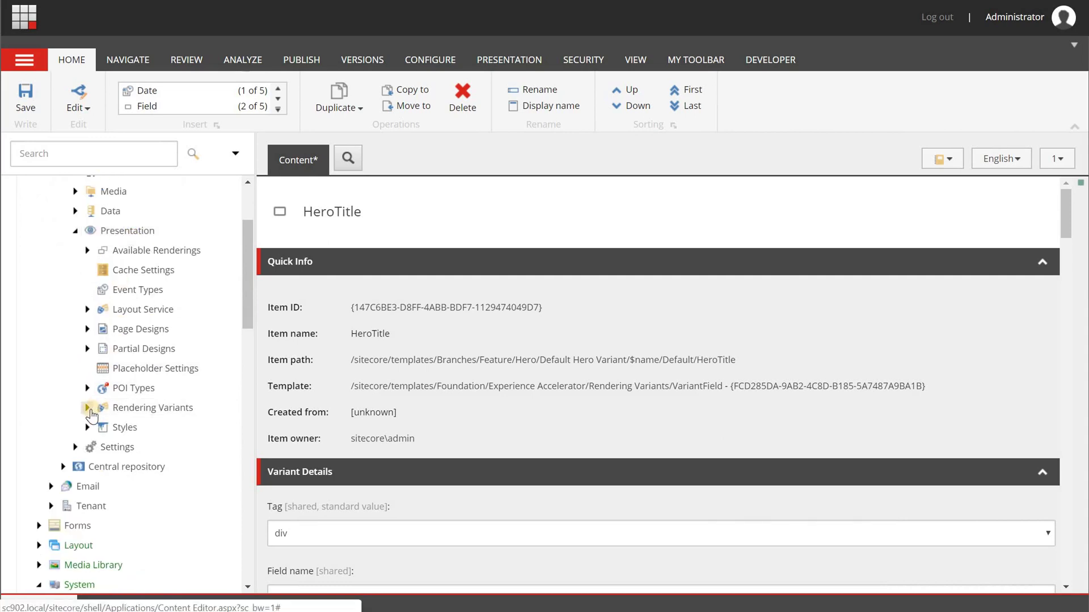
click(89, 409)
scroll(92, 416, down, 4)
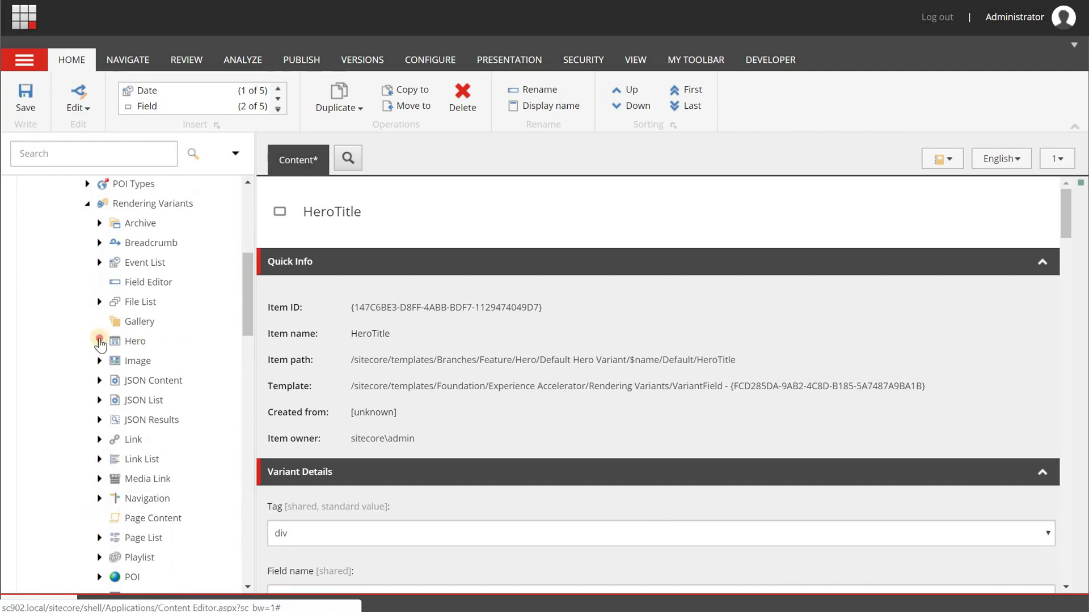
click(99, 341)
click(134, 364)
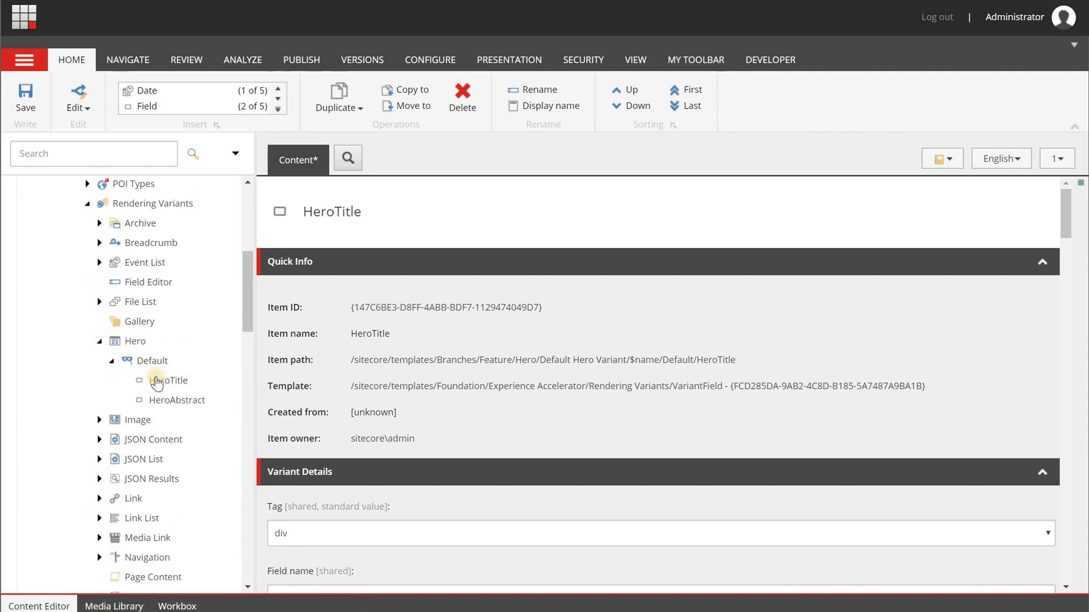
click(168, 381)
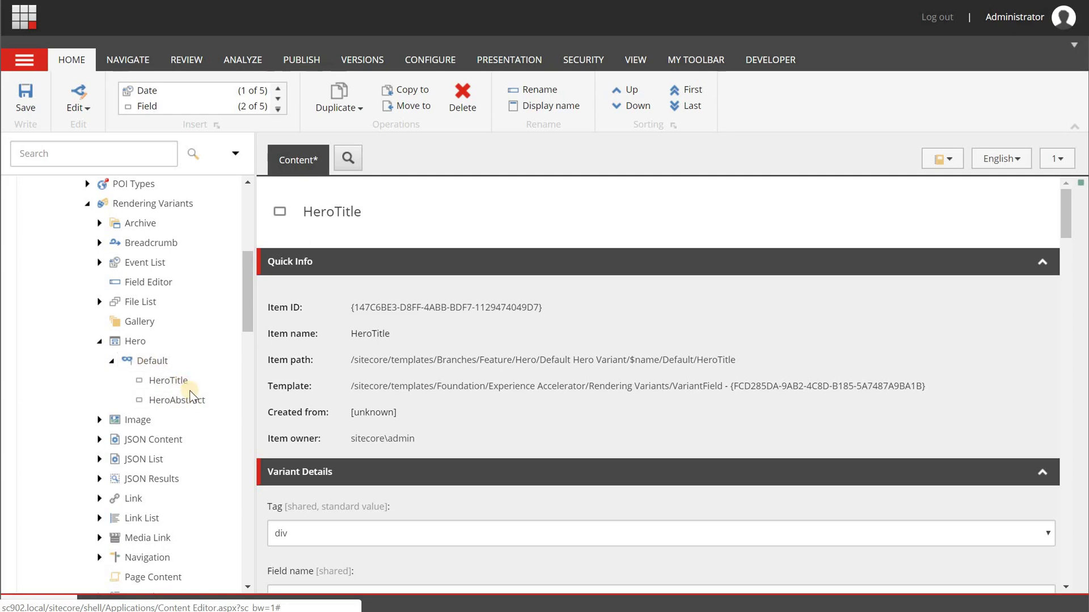
Expand the site's Data folder and select the new Hero folder
scroll(190, 391, up, 5)
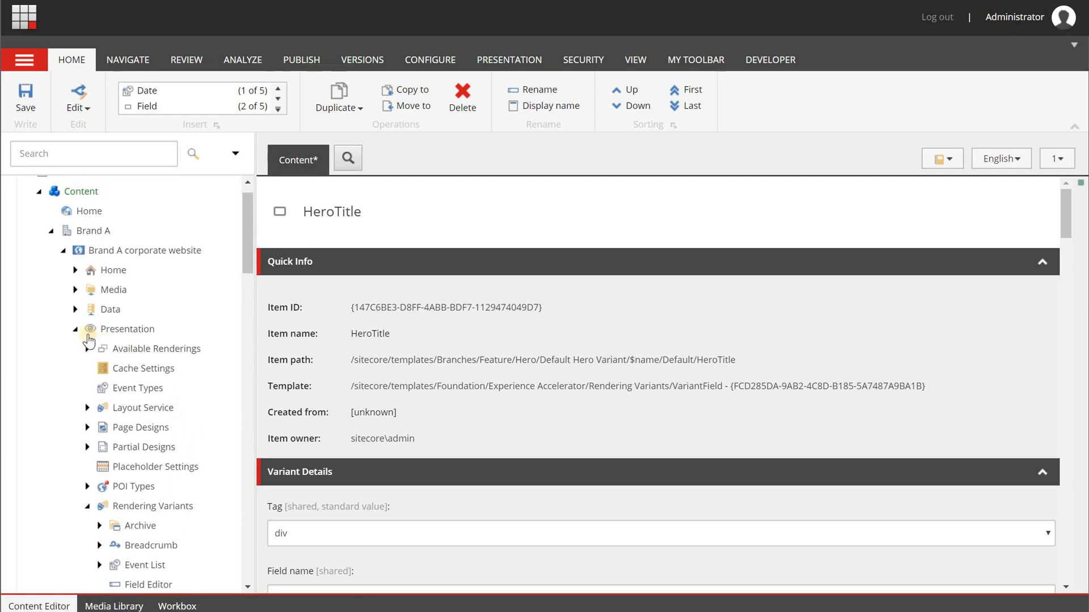
click(74, 309)
scroll(66, 382, down, 2)
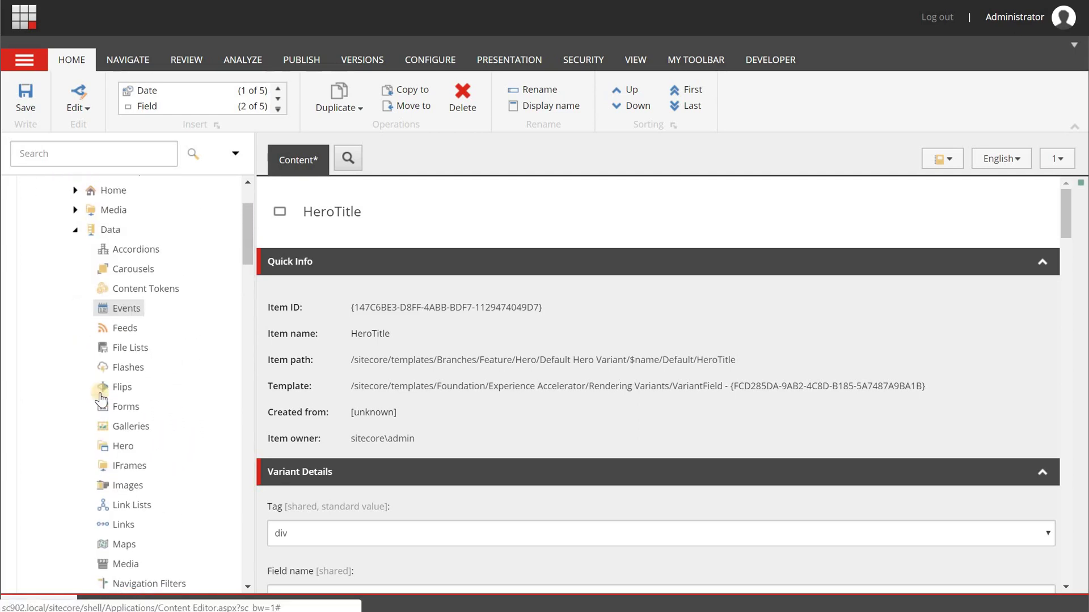
click(125, 447)
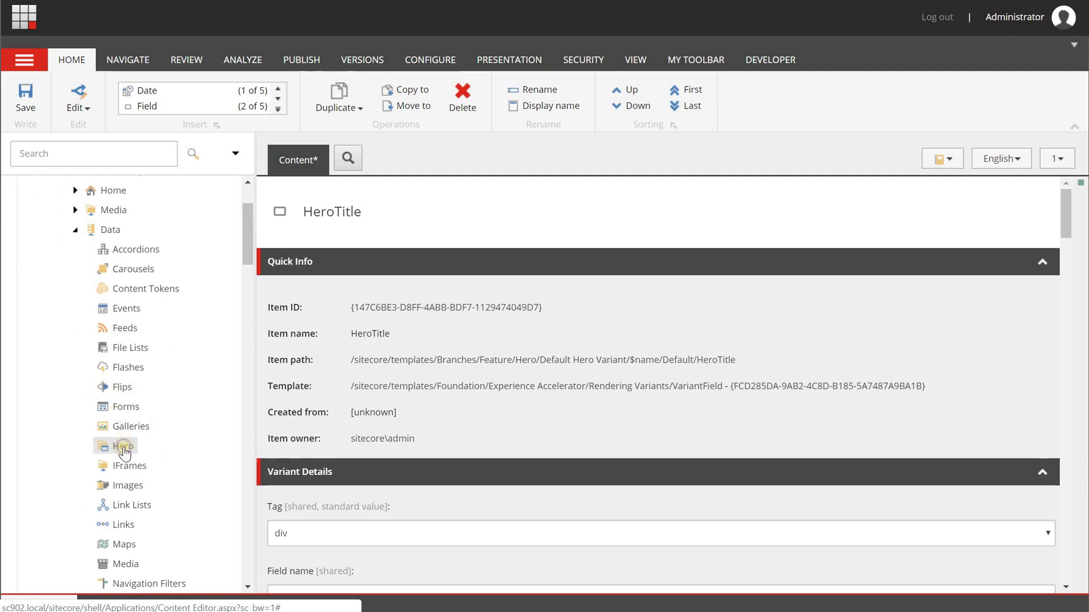
right_click(124, 448)
mouse_move(227, 382)
click(285, 381)
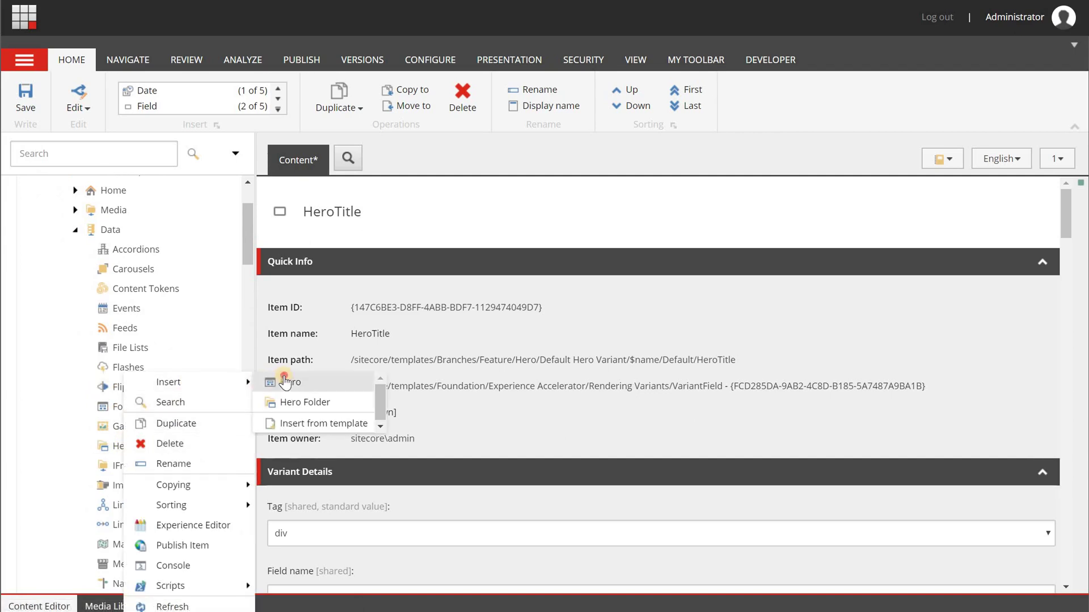
click(533, 354)
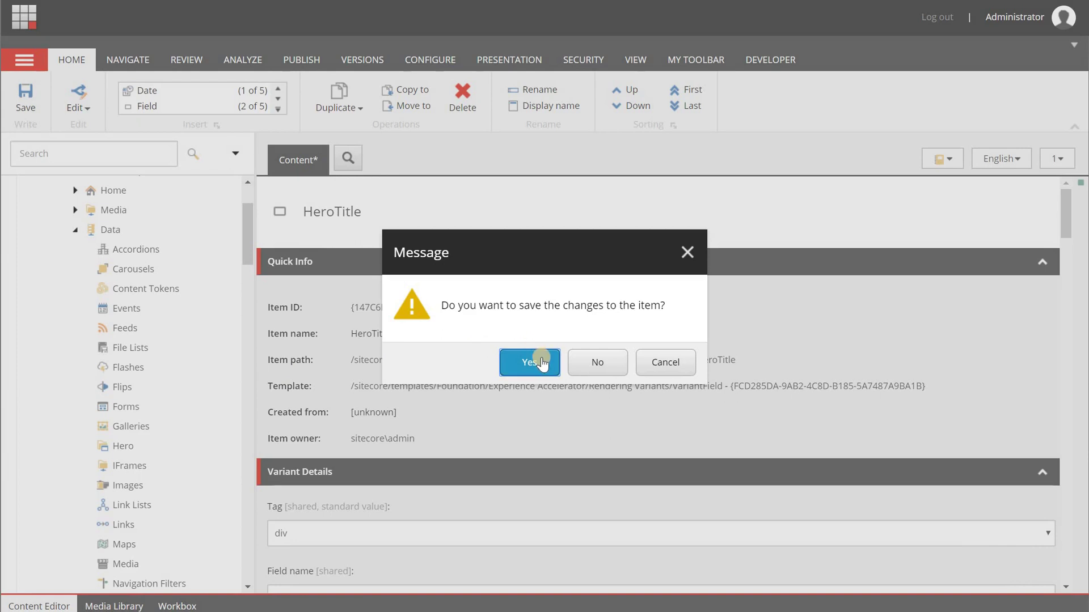
click(542, 363)
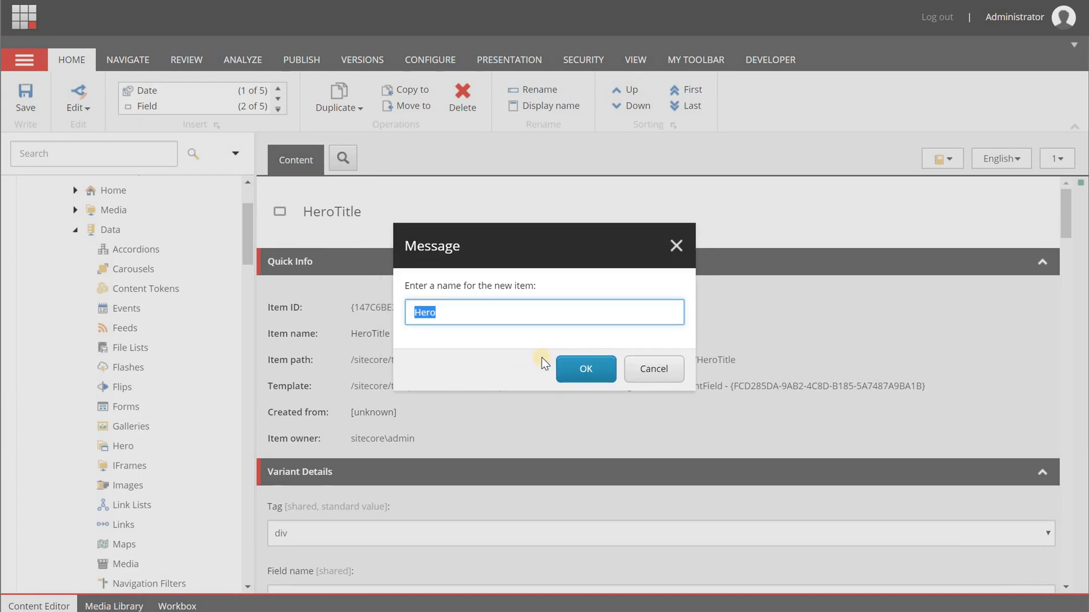
key(End)
text(item 1)
key(Return)
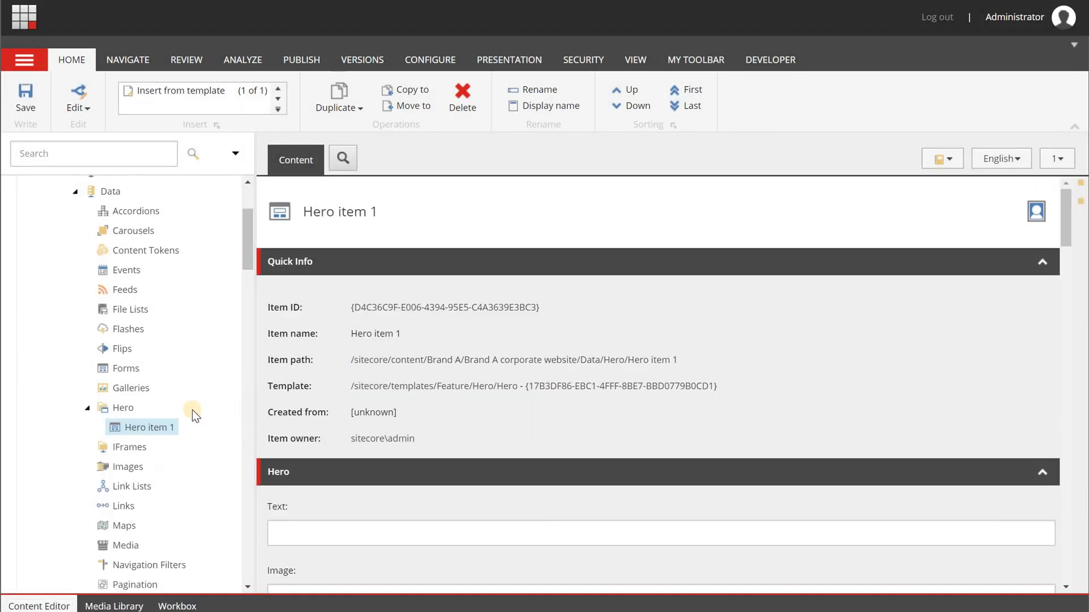
scroll(192, 410, down, 2)
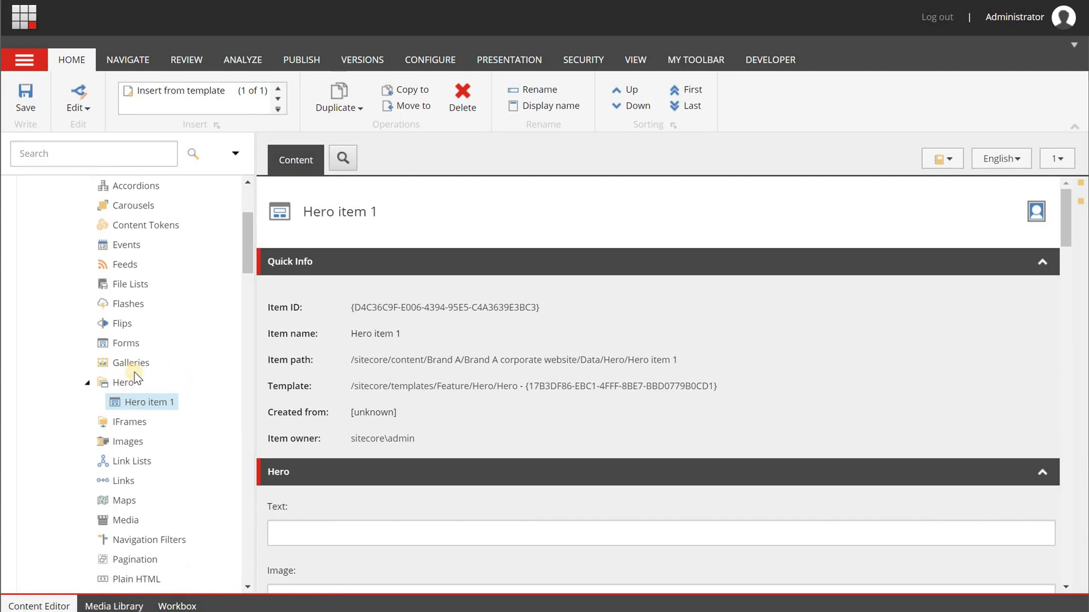
scroll(135, 378, down, 1)
scroll(344, 419, down, 3)
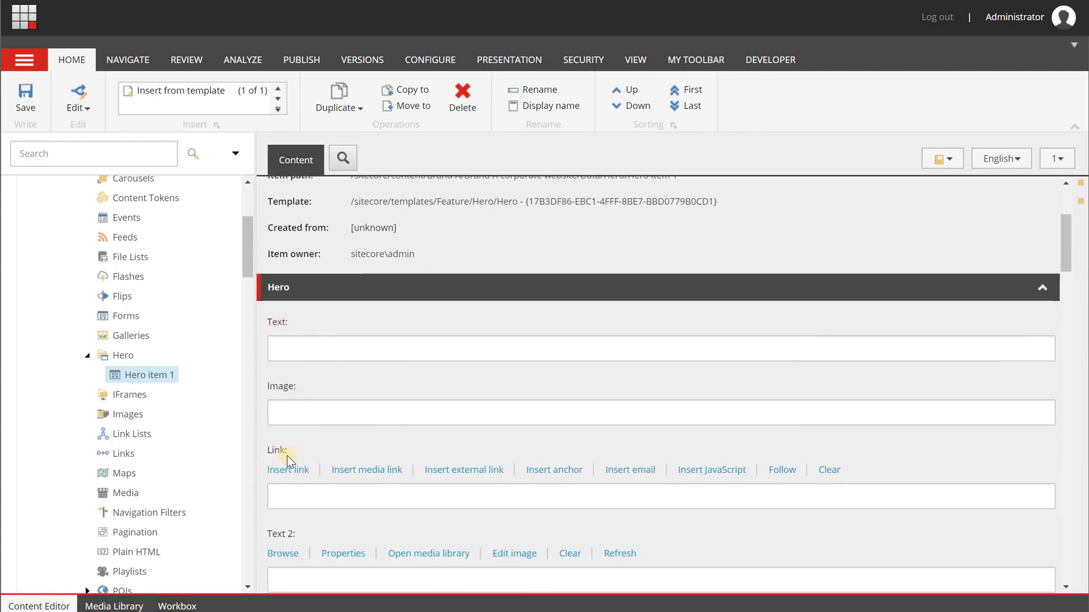
scroll(287, 456, down, 1)
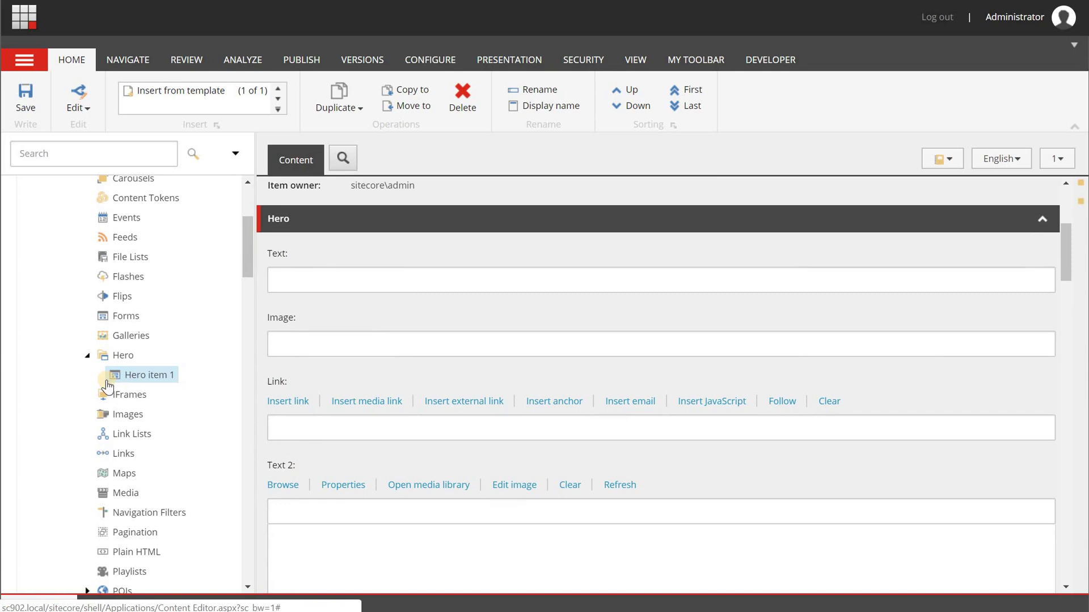
scroll(107, 386, down, 20)
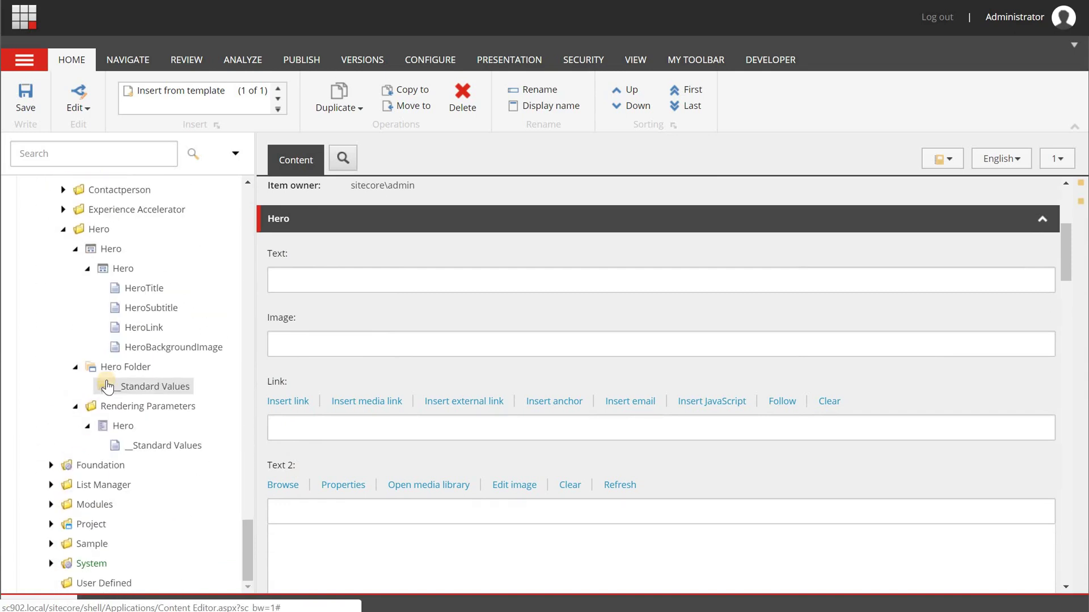
Expand Templates > Feature > Hero > Hero > Hero and open the HeroTitle field definition
scroll(106, 386, up, 15)
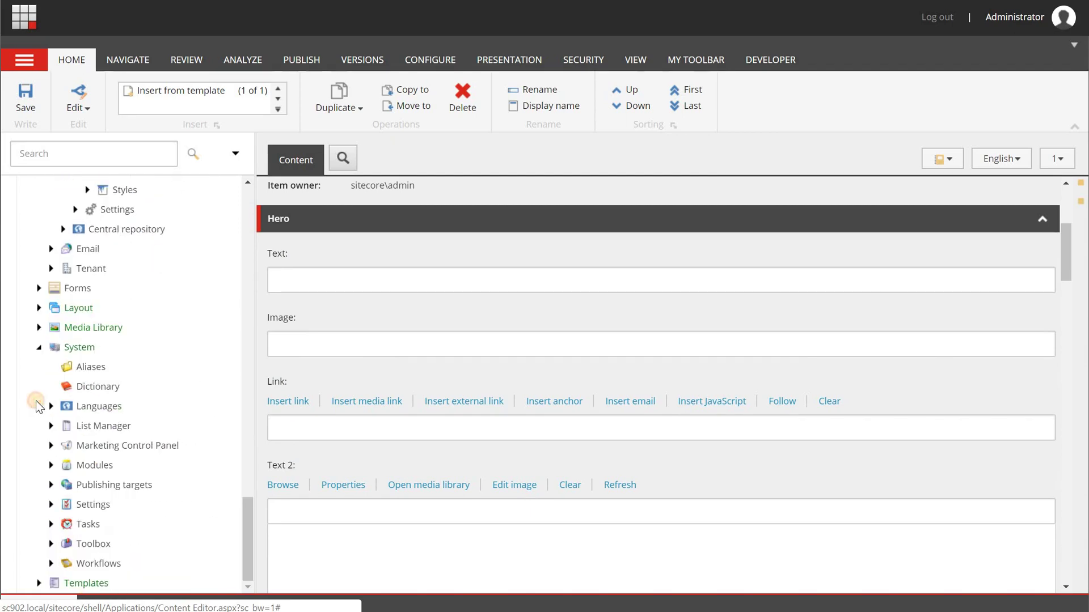
click(38, 582)
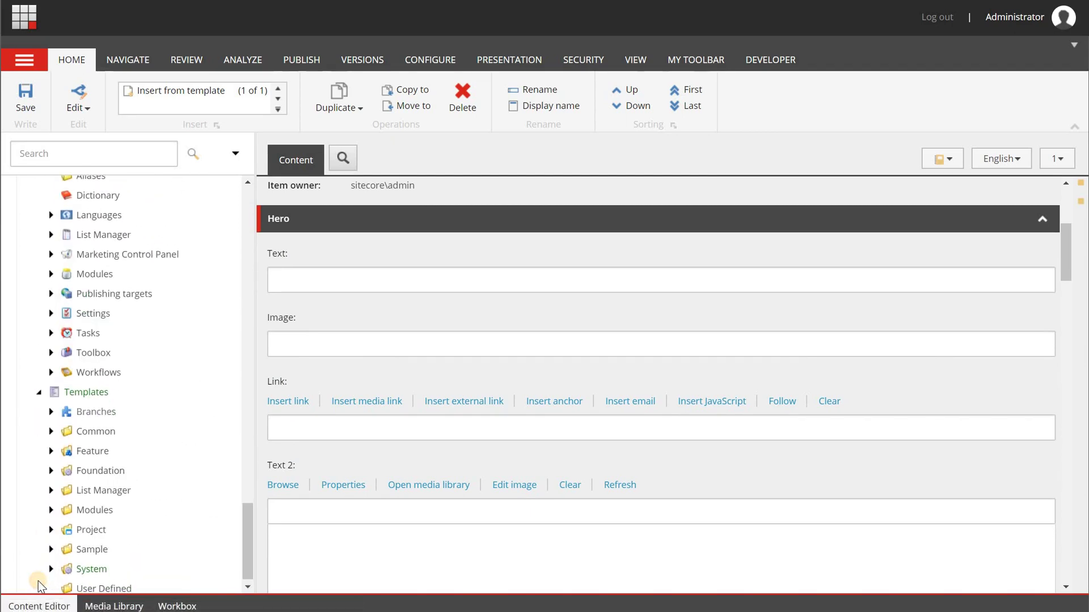
click(50, 446)
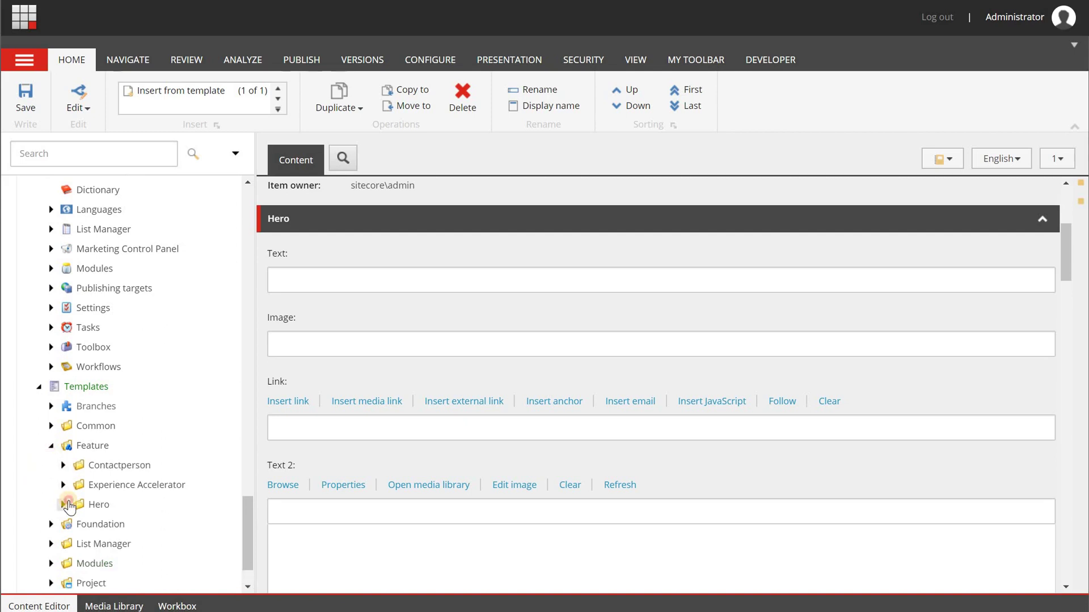
click(68, 506)
click(63, 504)
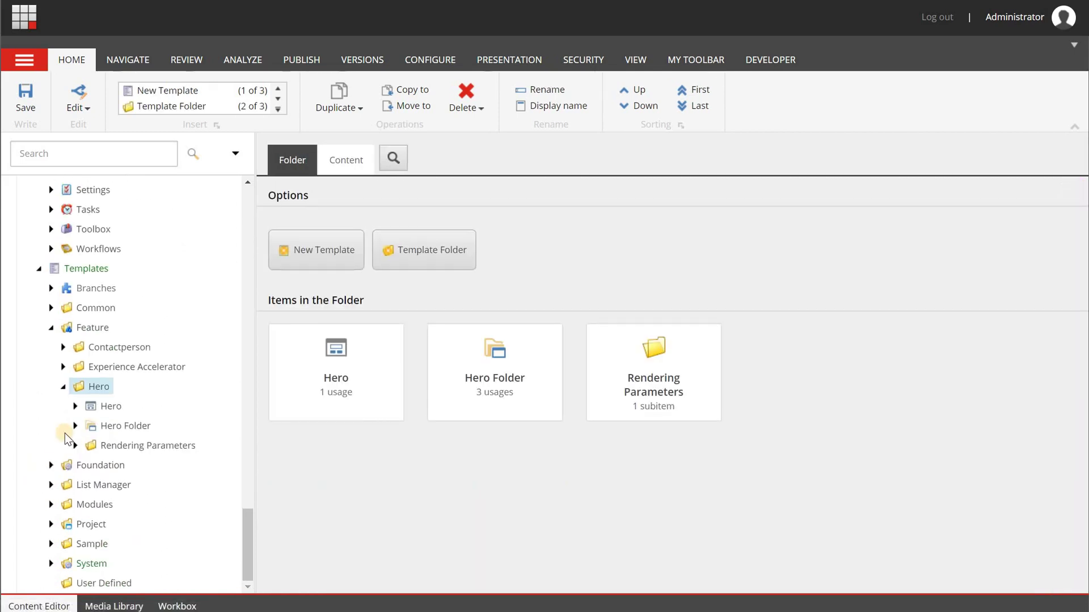
click(74, 406)
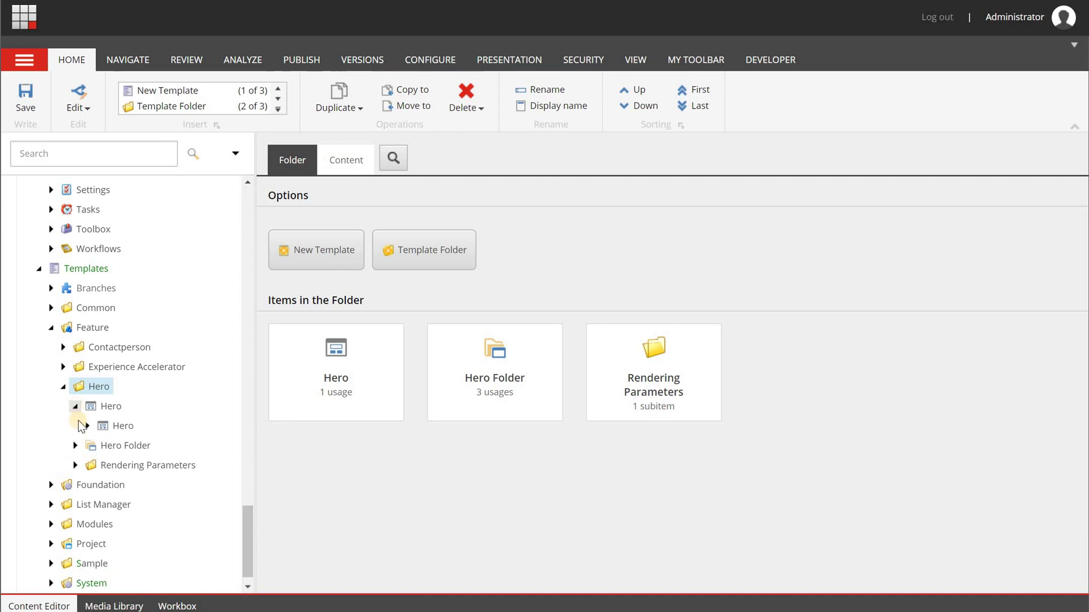
click(84, 428)
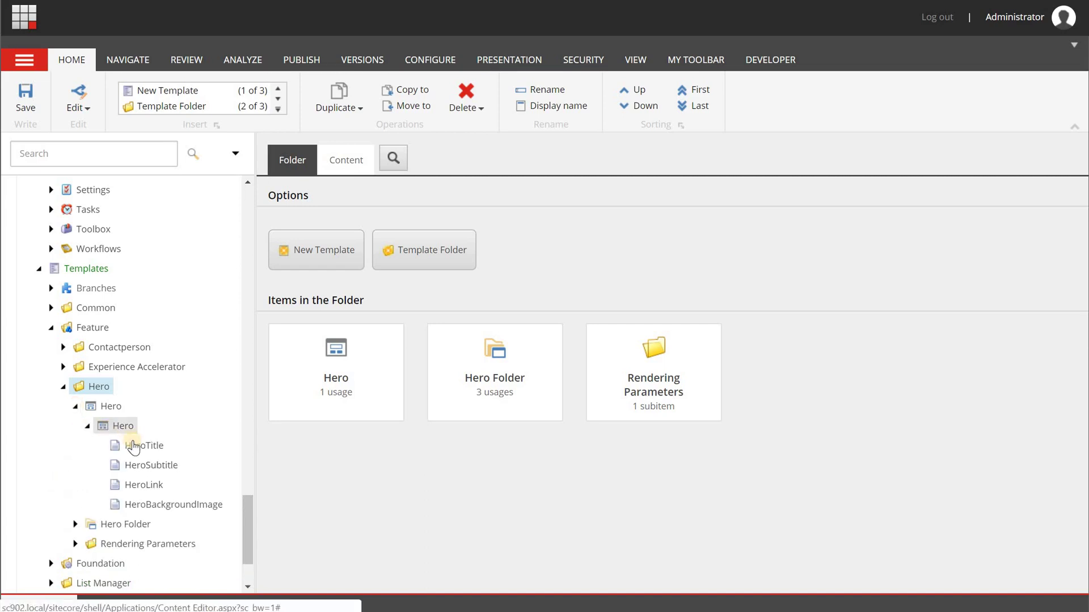
click(133, 446)
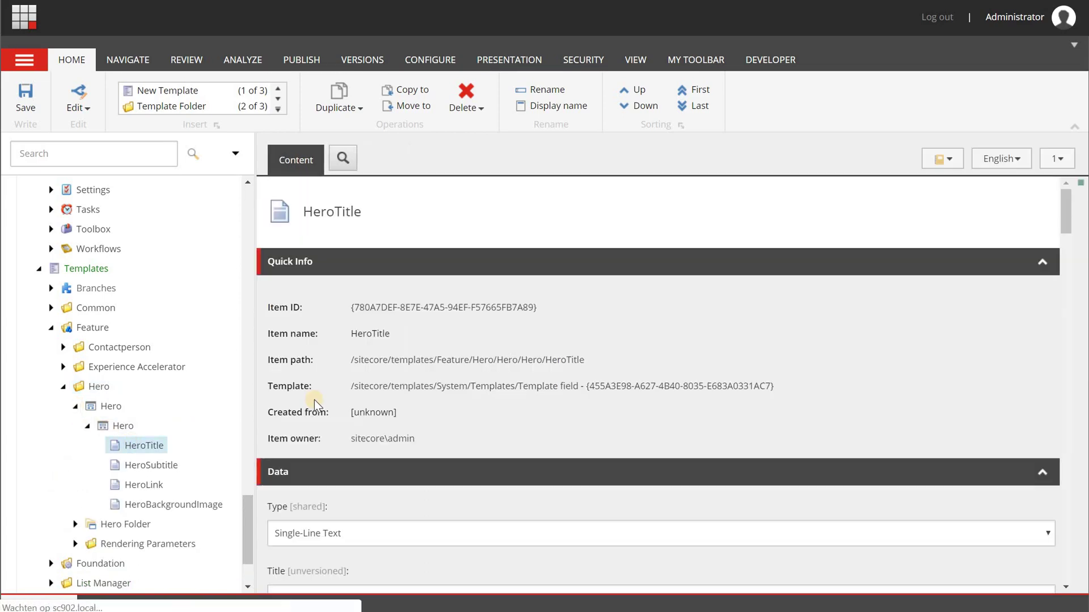
scroll(315, 399, down, 2)
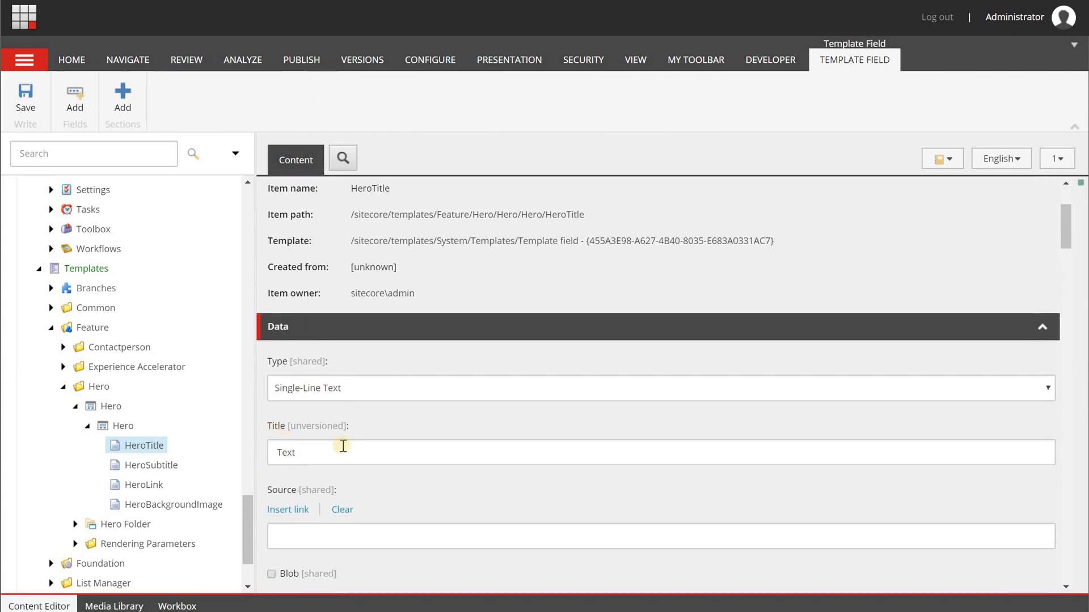
Title the HeroTitle and HeroSubtitle fields 'Hero title' and 'Hero subtitle'
click(311, 452)
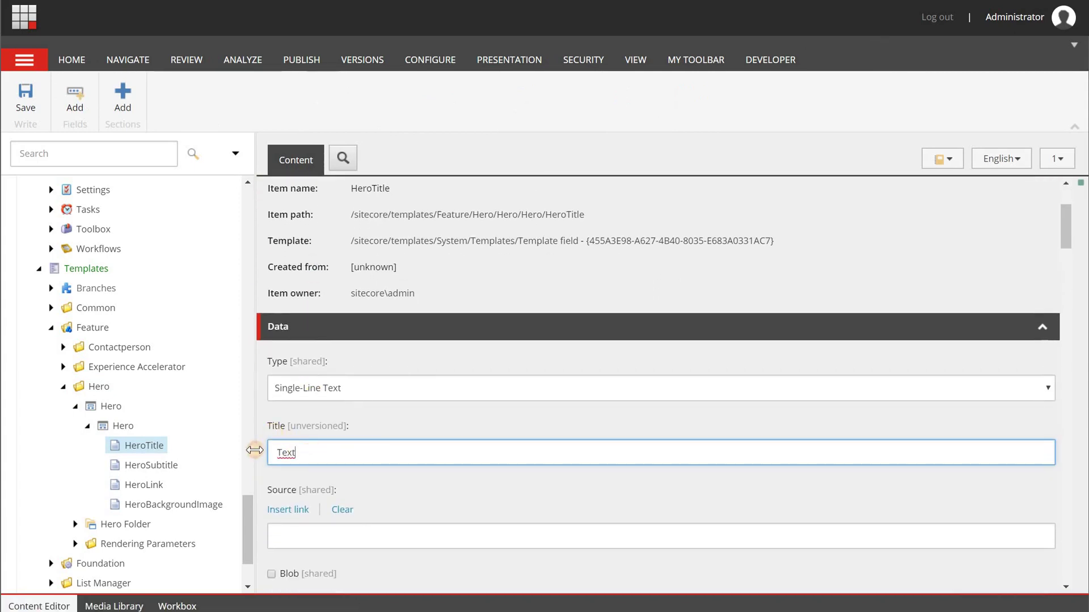
drag(254, 450, 355, 476)
text(Hero)
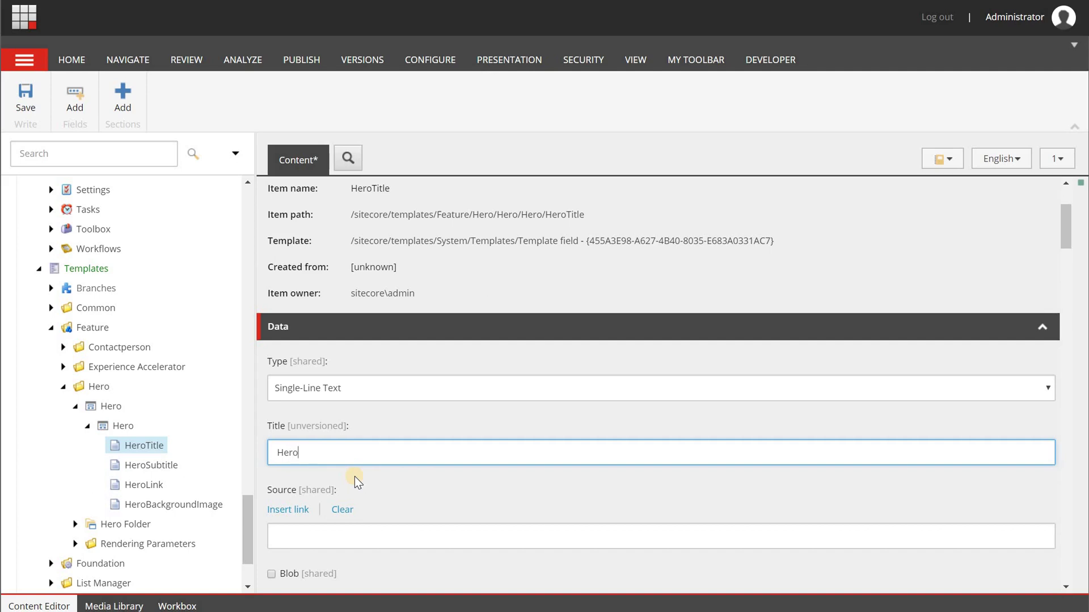
text( title)
click(148, 467)
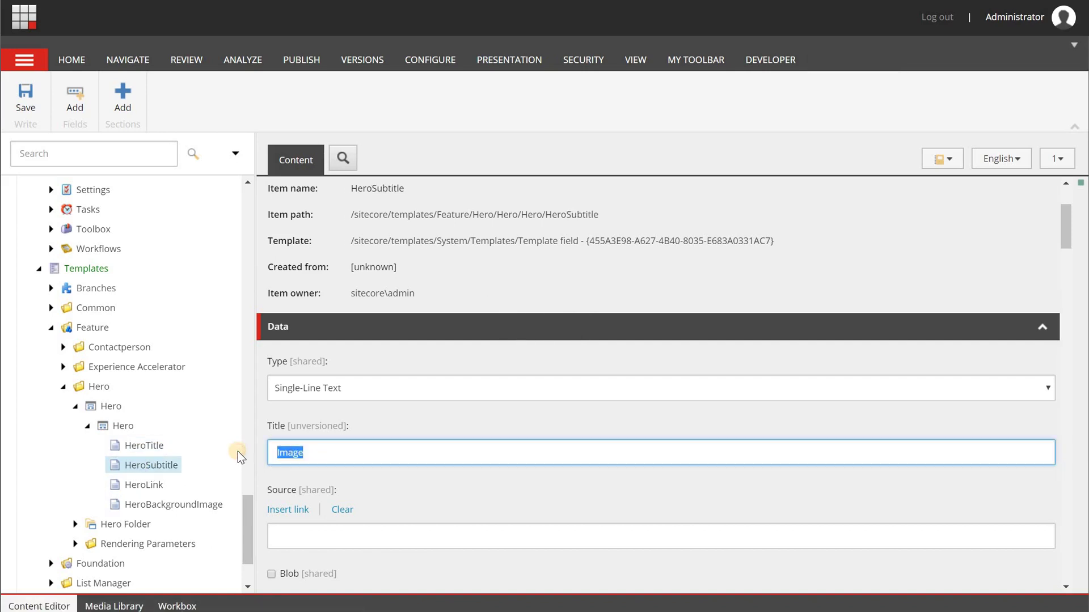
text(Hero subtitle)
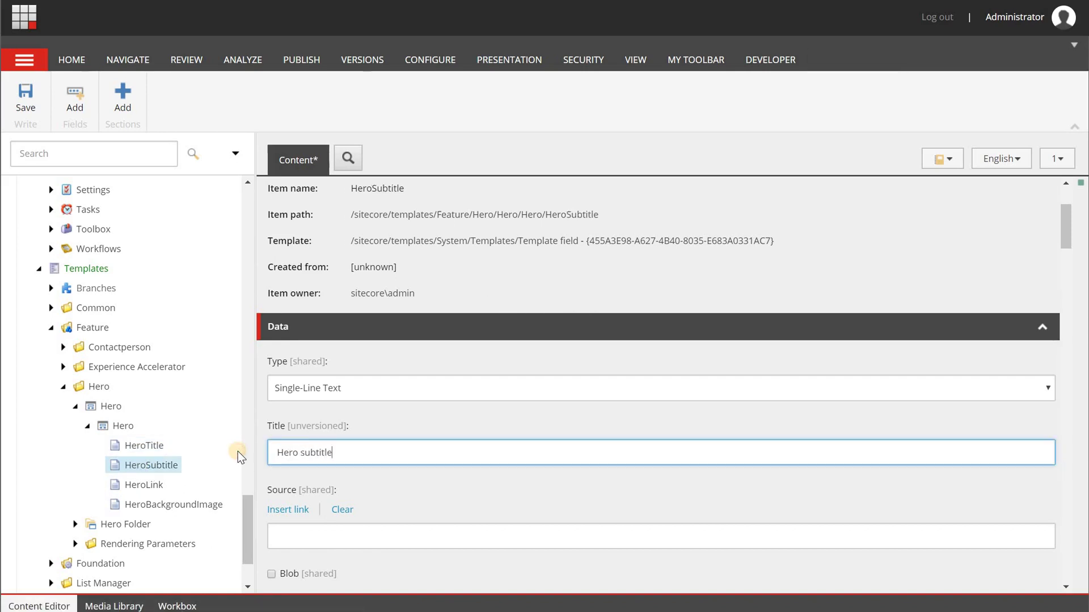
Title the HeroLink field 'Hero Link' and save, accepting the broken-link warnings
click(127, 489)
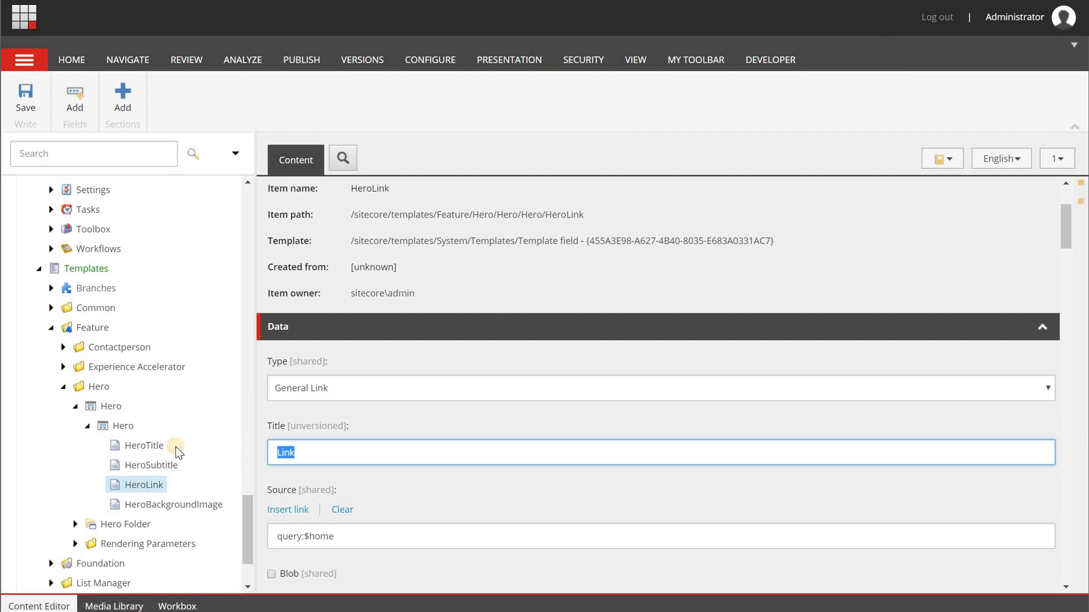
key(Home)
text(Hero)
key(ctrl+s)
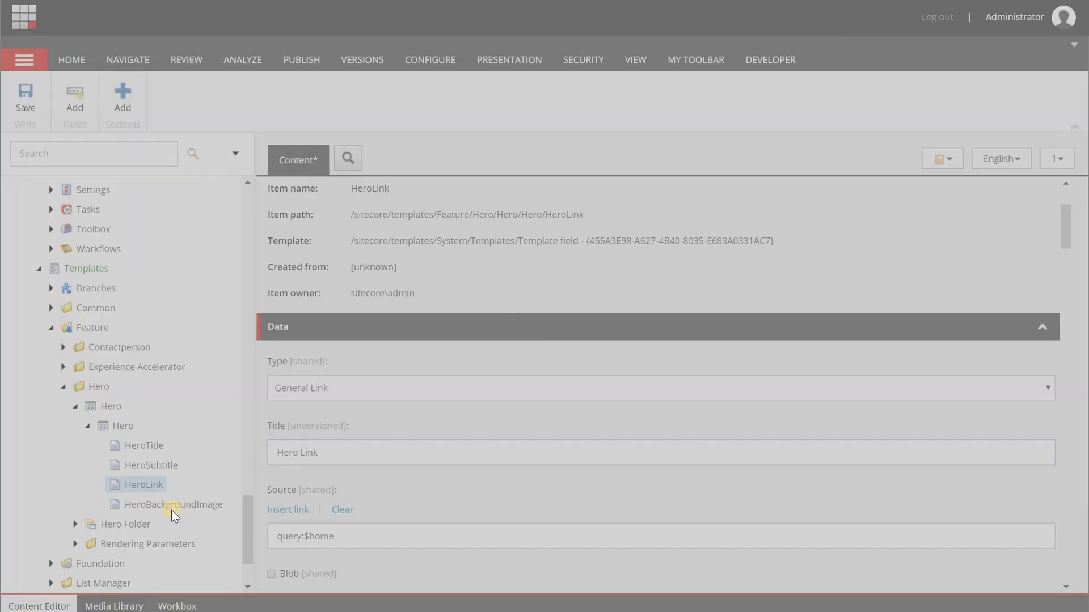
click(612, 381)
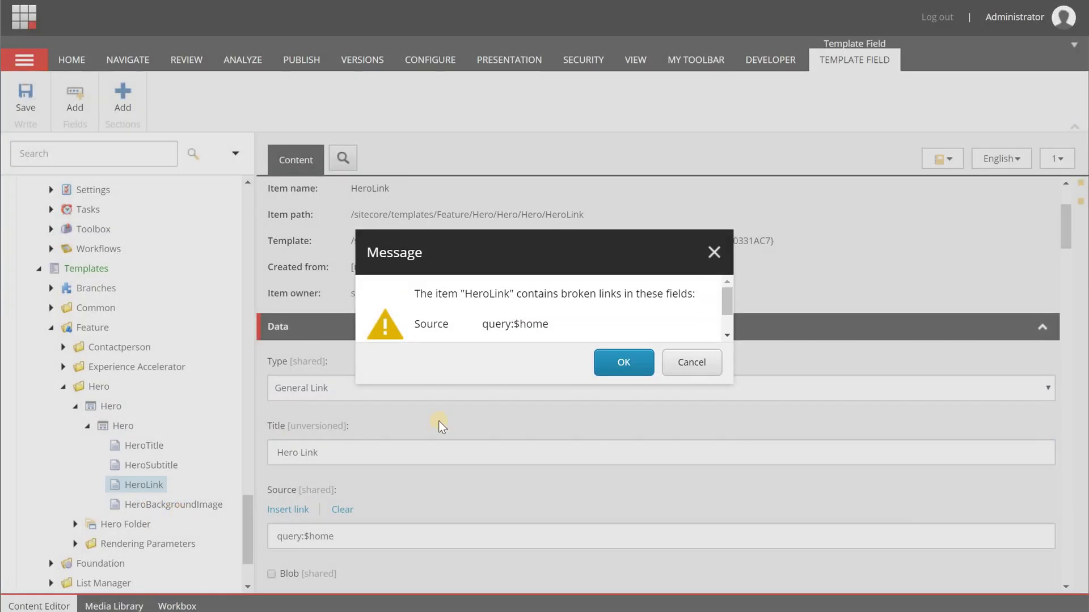
click(636, 363)
Title HeroBackgroundImage 'Hero background image' and save, dismissing the broken-link warnings
click(163, 504)
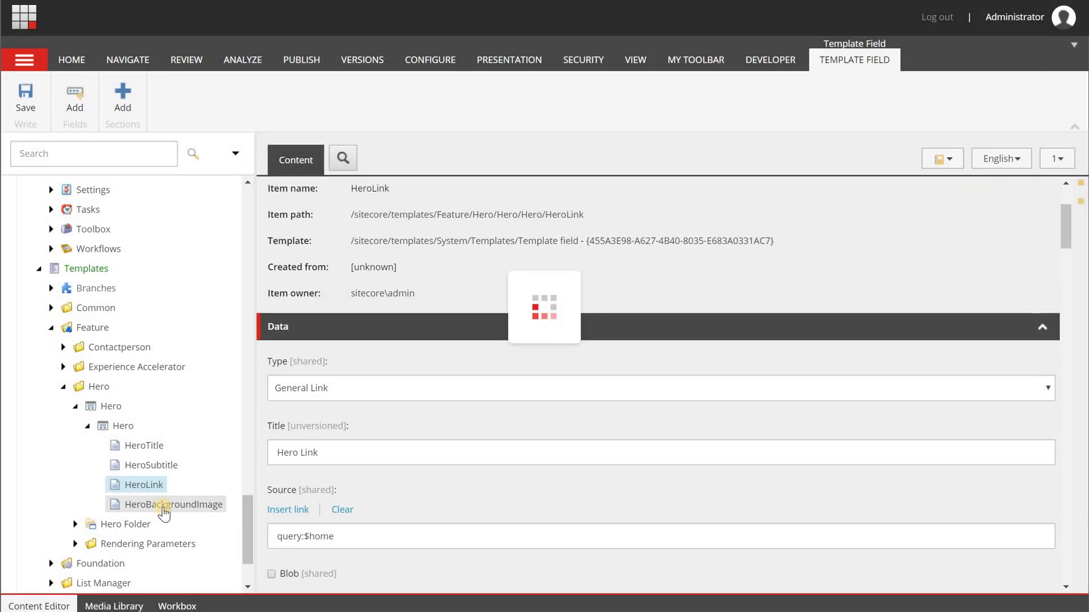
triple_click(346, 452)
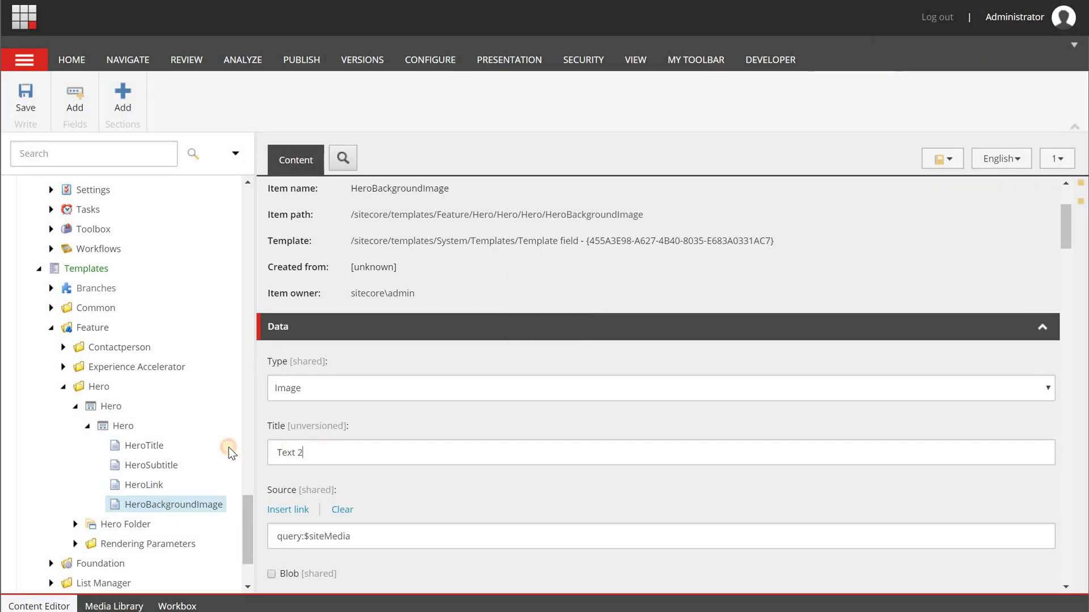
text(Hero background image)
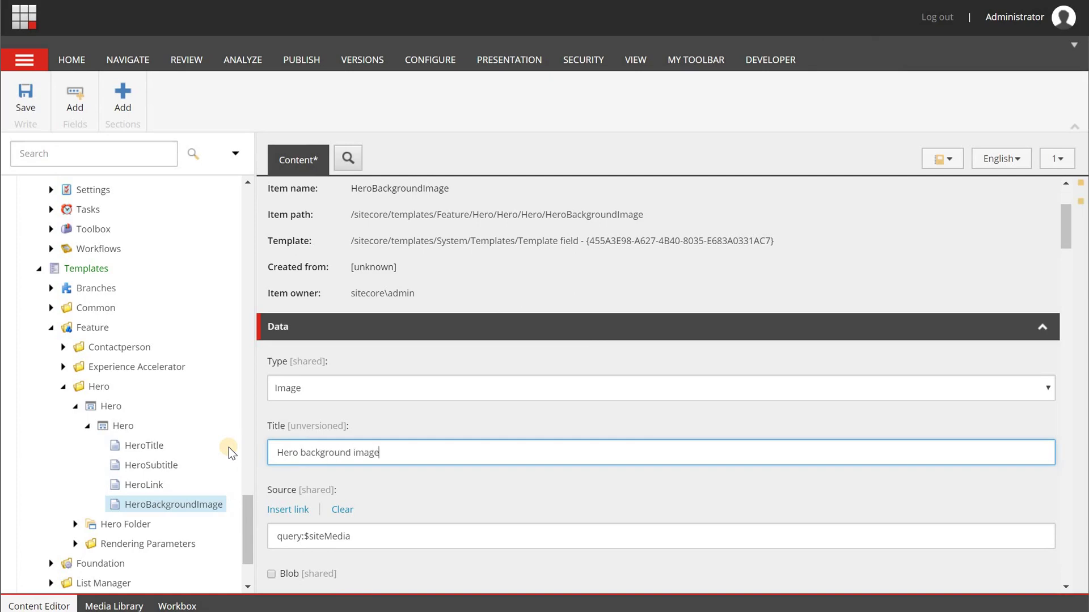
key(ctrl+s)
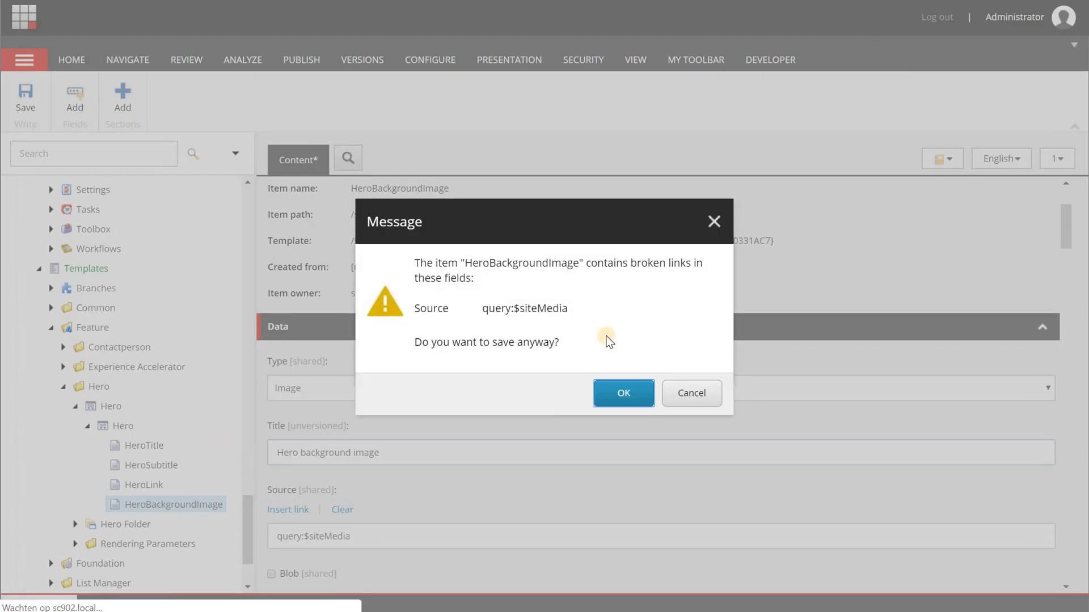
click(628, 391)
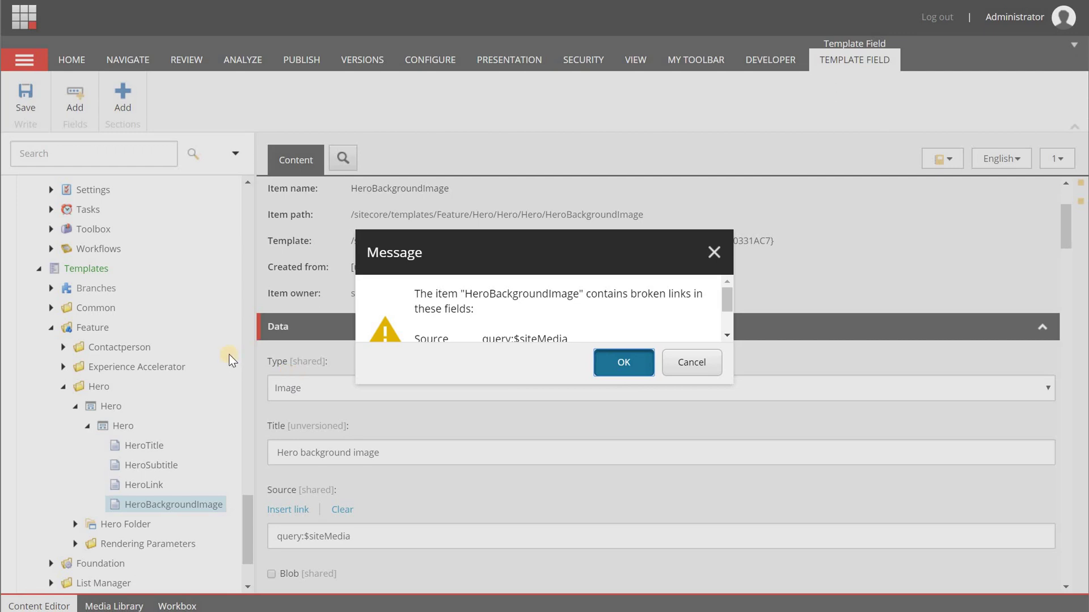
key(Return)
scroll(181, 337, up, 10)
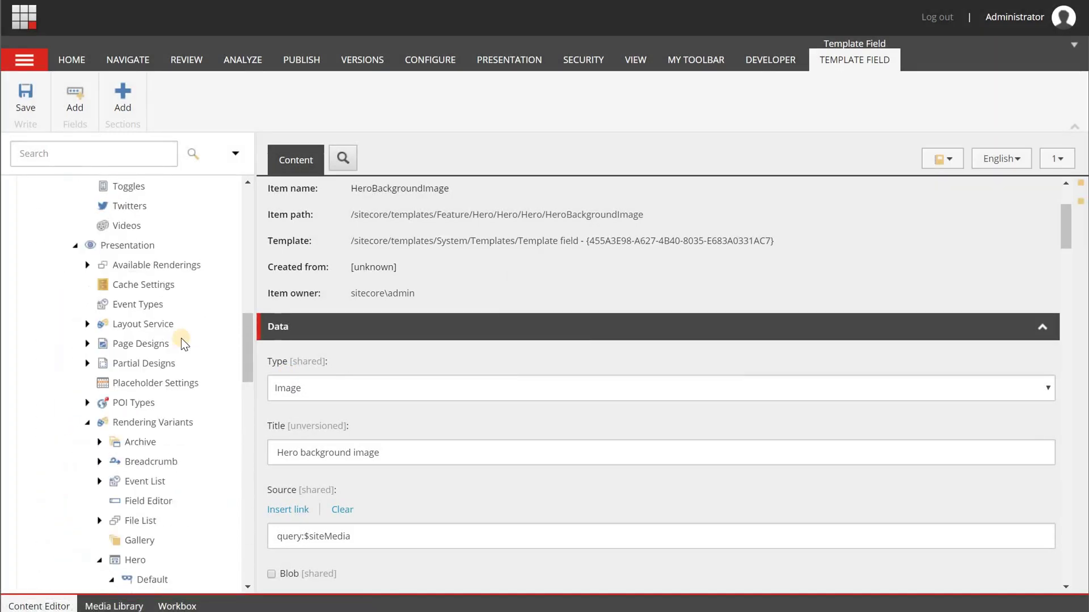
Give Hero item 1 the title 'Hero title' and subtitle 'Hero subtitle this is nice', then save
scroll(182, 338, up, 10)
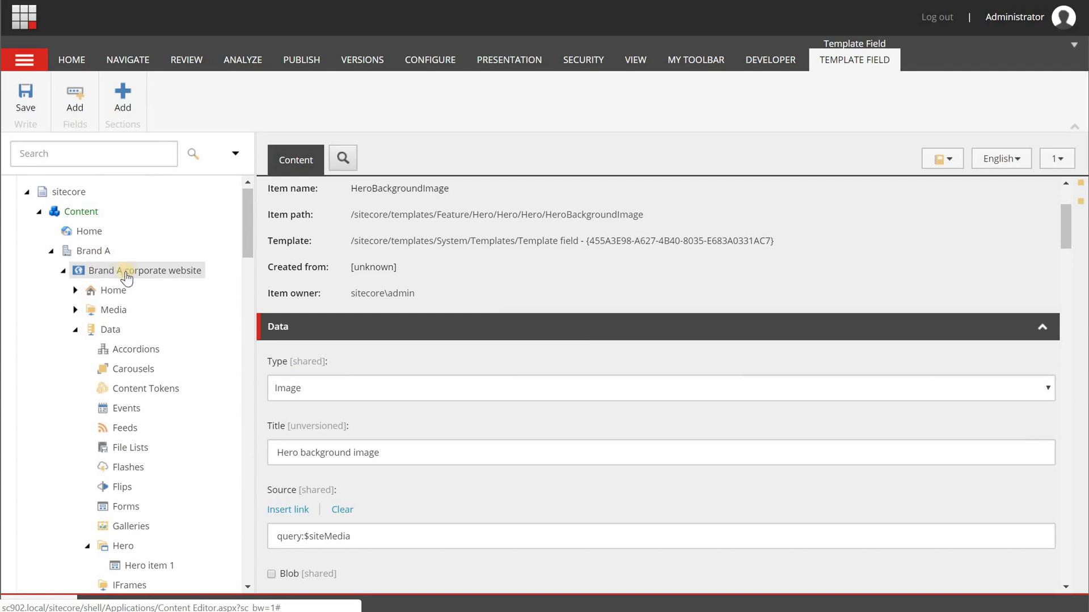
scroll(137, 414, down, 2)
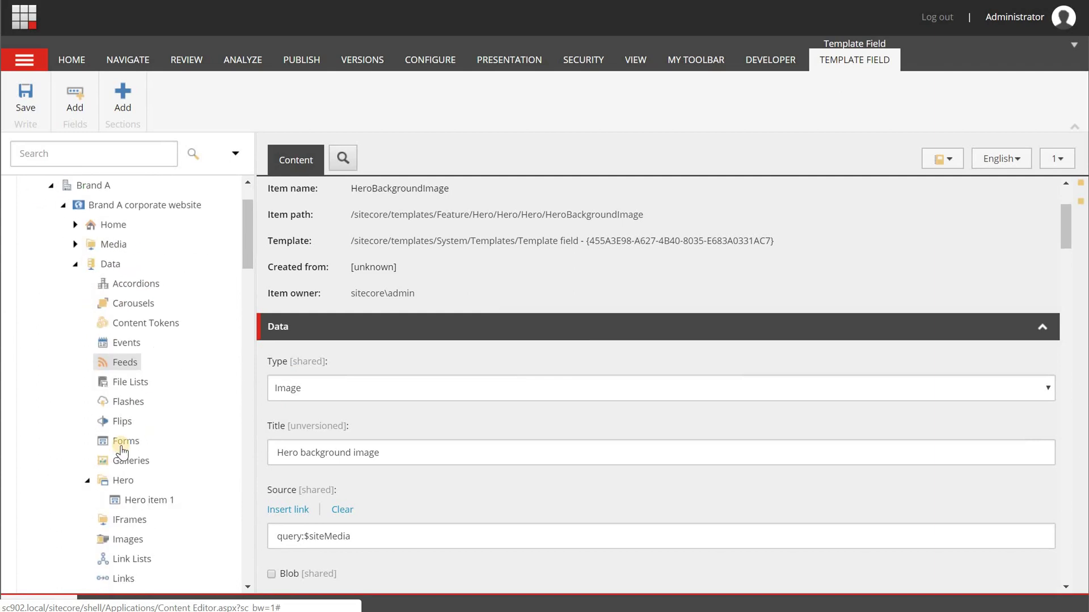
click(158, 502)
scroll(333, 285, down, 2)
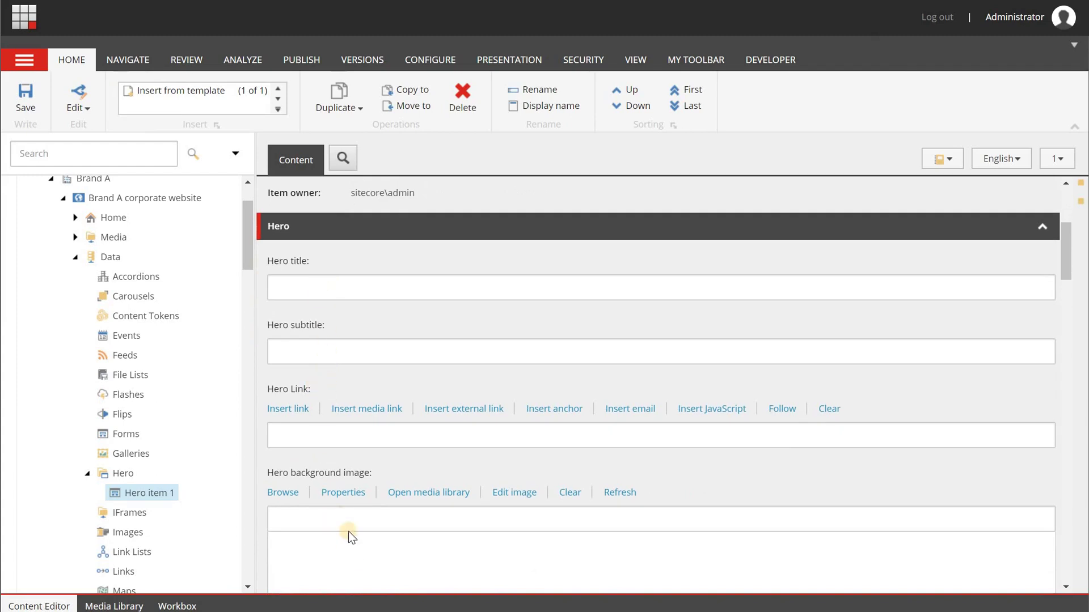
click(319, 282)
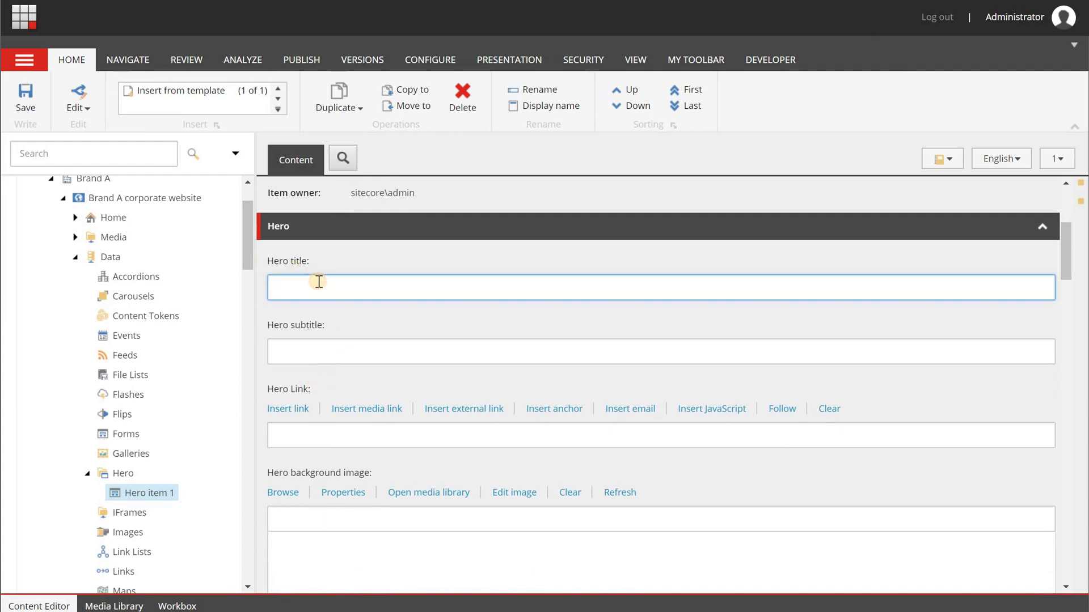
text(Hero title)
key(Tab)
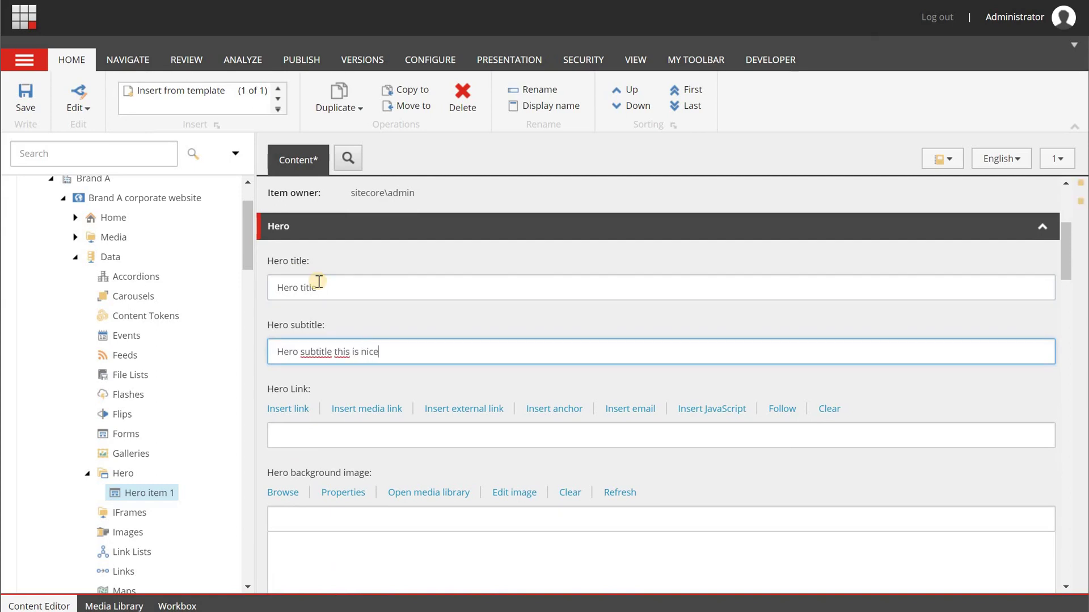
click(42, 113)
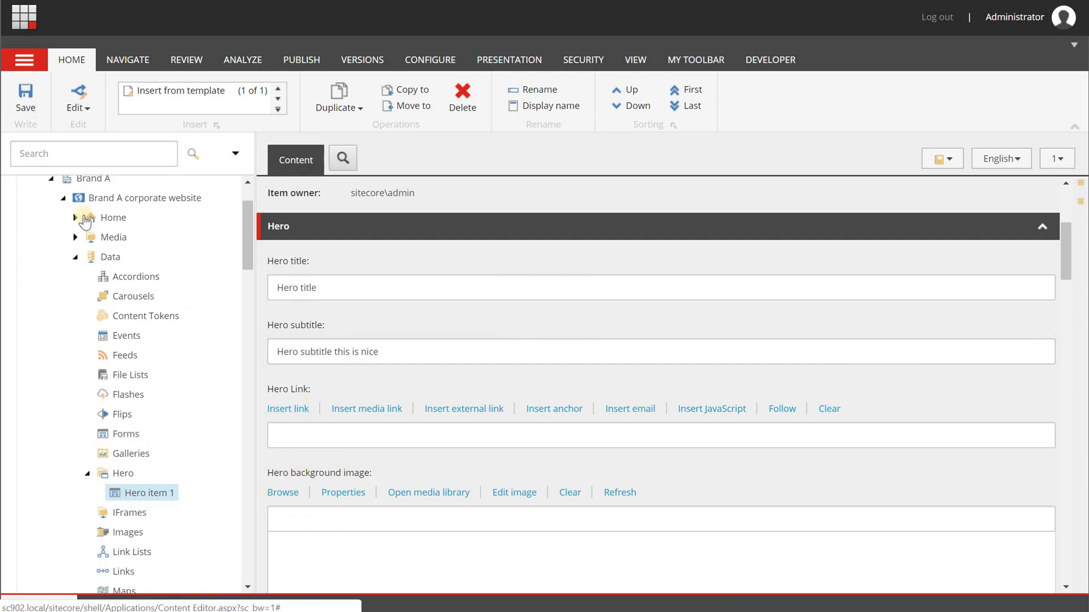
Expand Presentation > Available Renderings and select the Brand A corporate website item
click(75, 257)
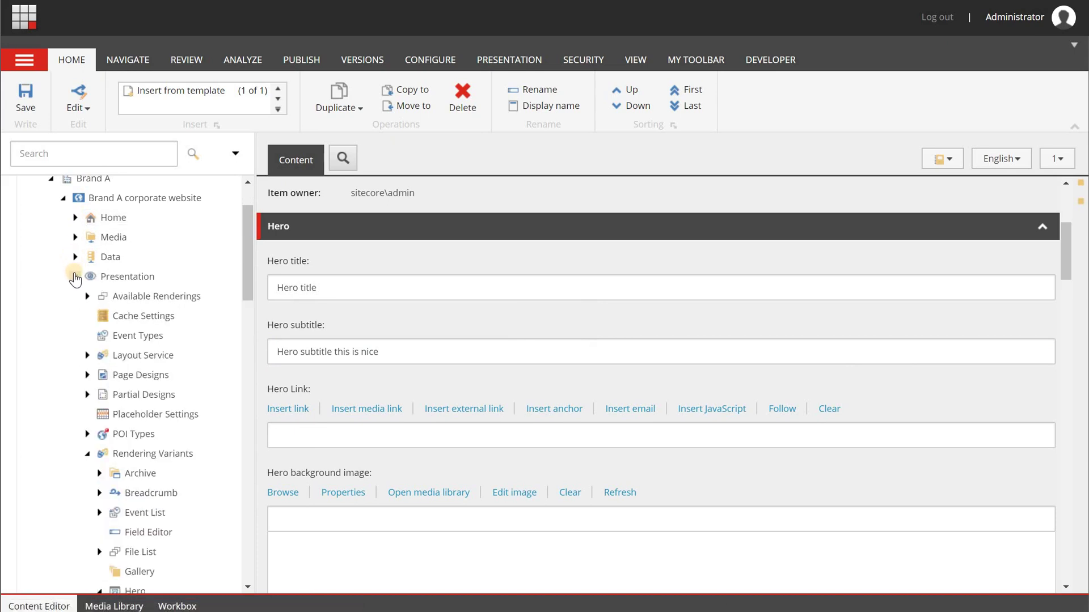
click(74, 277)
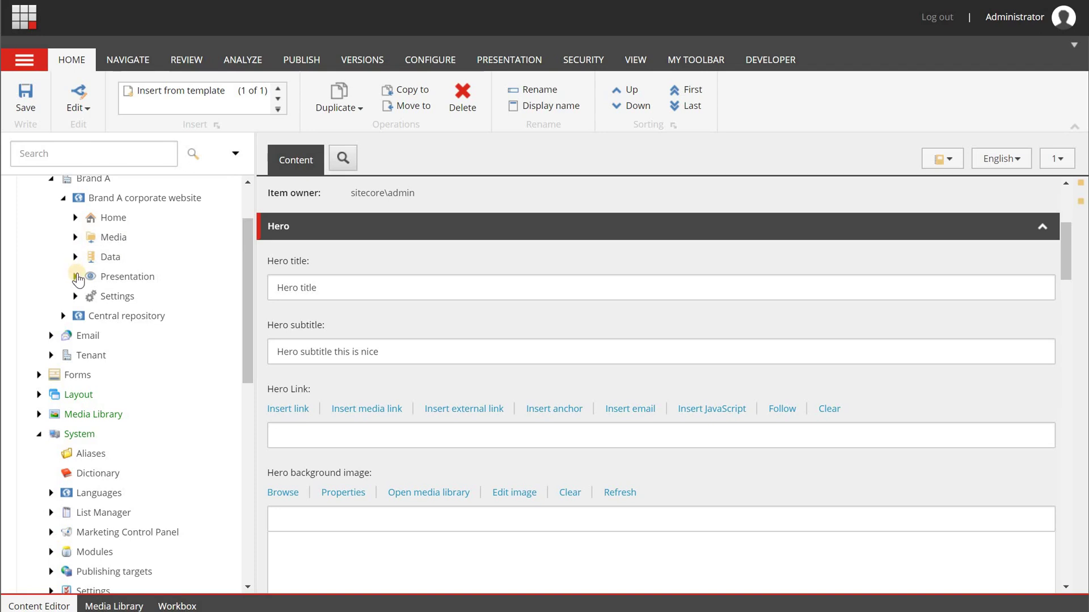
click(76, 277)
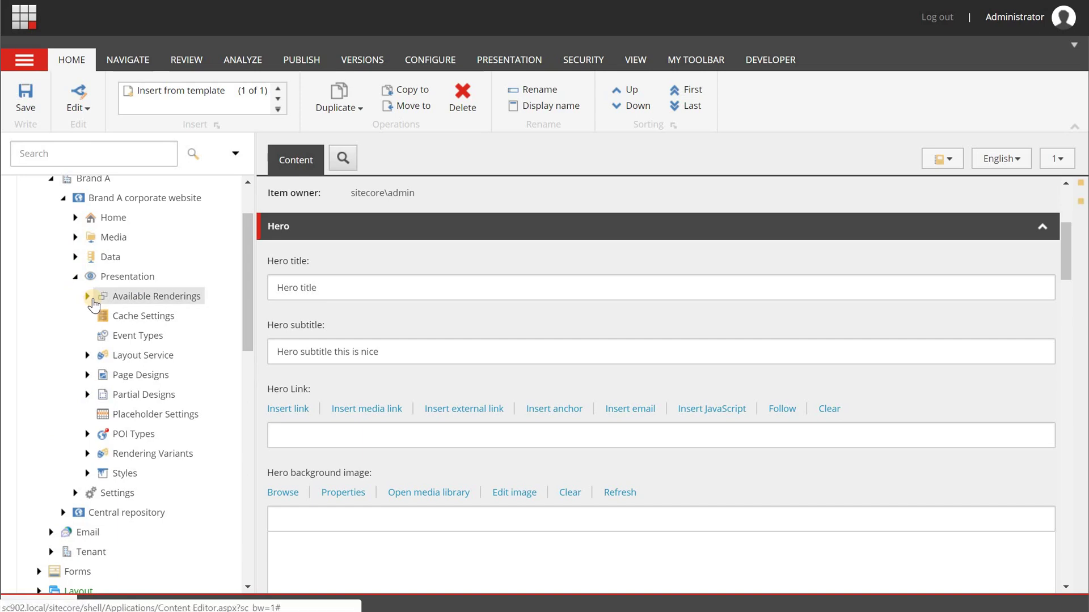
click(88, 297)
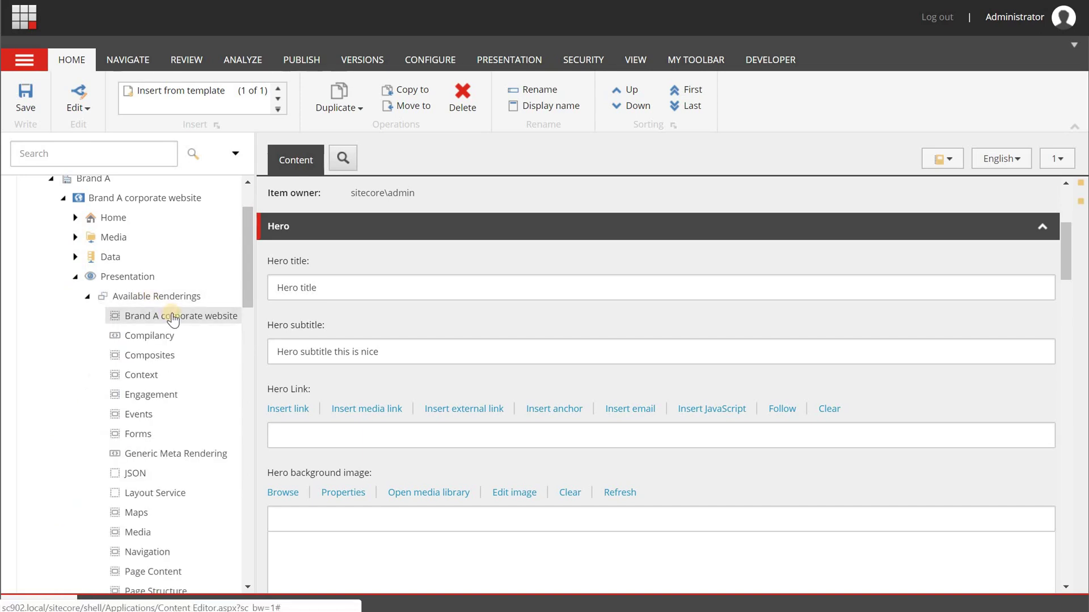
click(173, 318)
scroll(222, 366, up, 1)
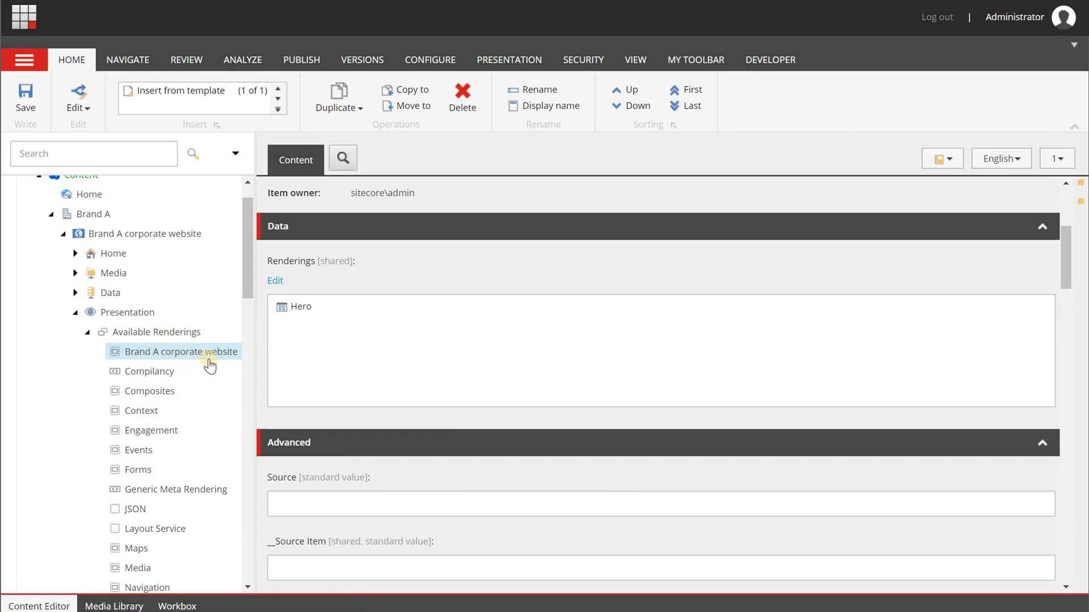
Rename the Brand A corporate website renderings item to 'Hero'
right_click(156, 357)
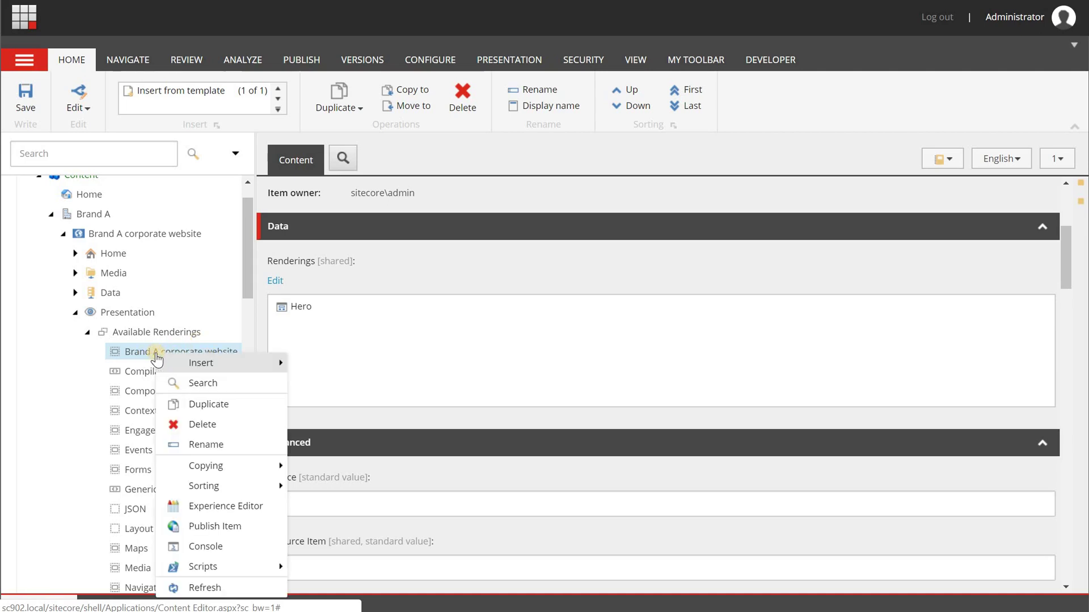
click(219, 450)
text(Hero)
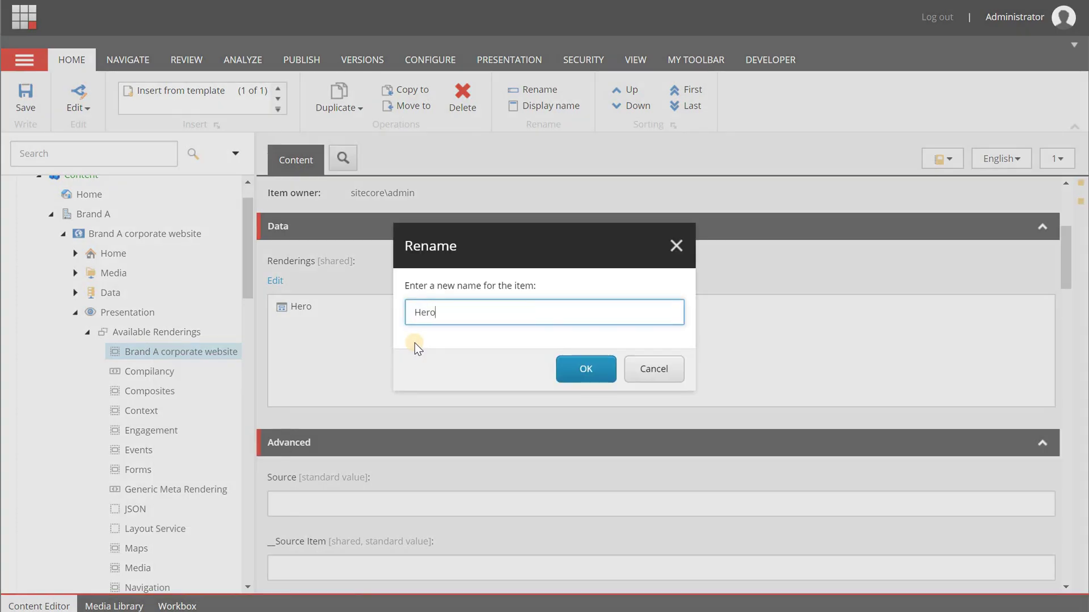
key(Return)
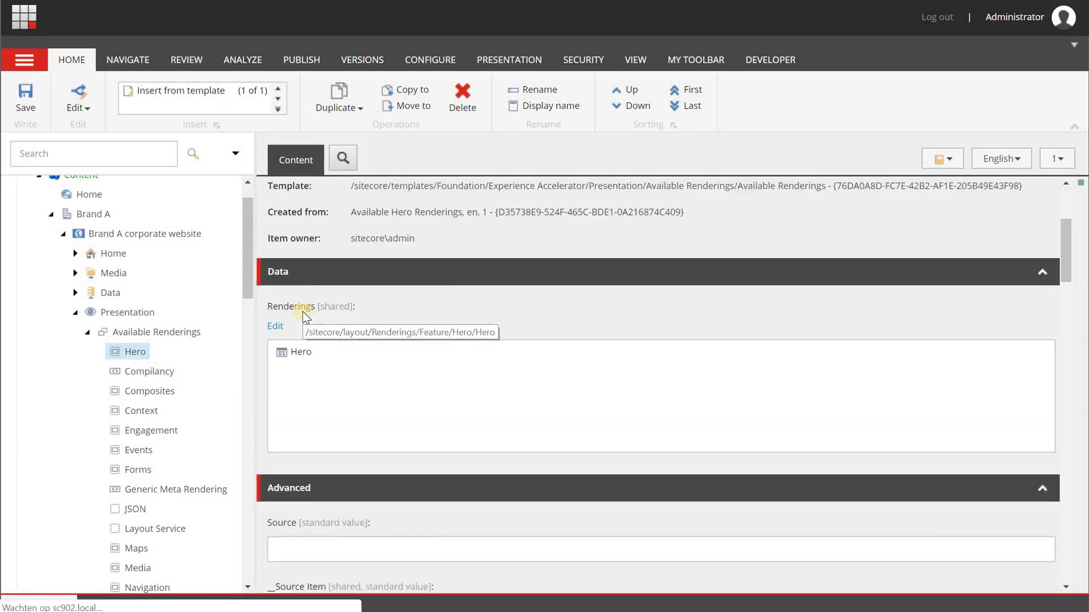
scroll(352, 325, down, 1)
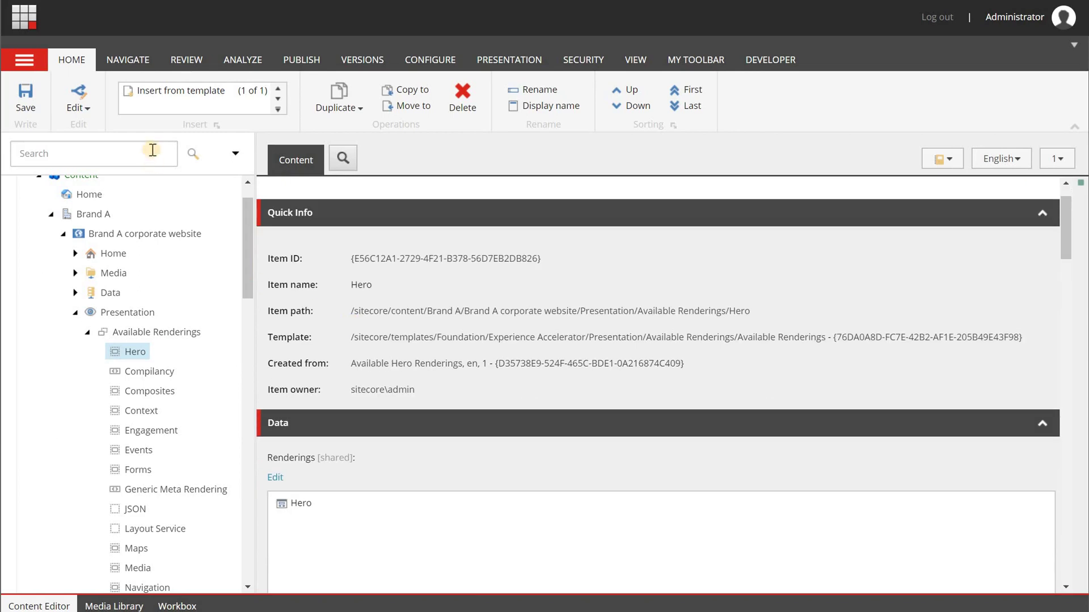
Save the renamed item and open the Promo component page under Home in Experience Editor
click(26, 99)
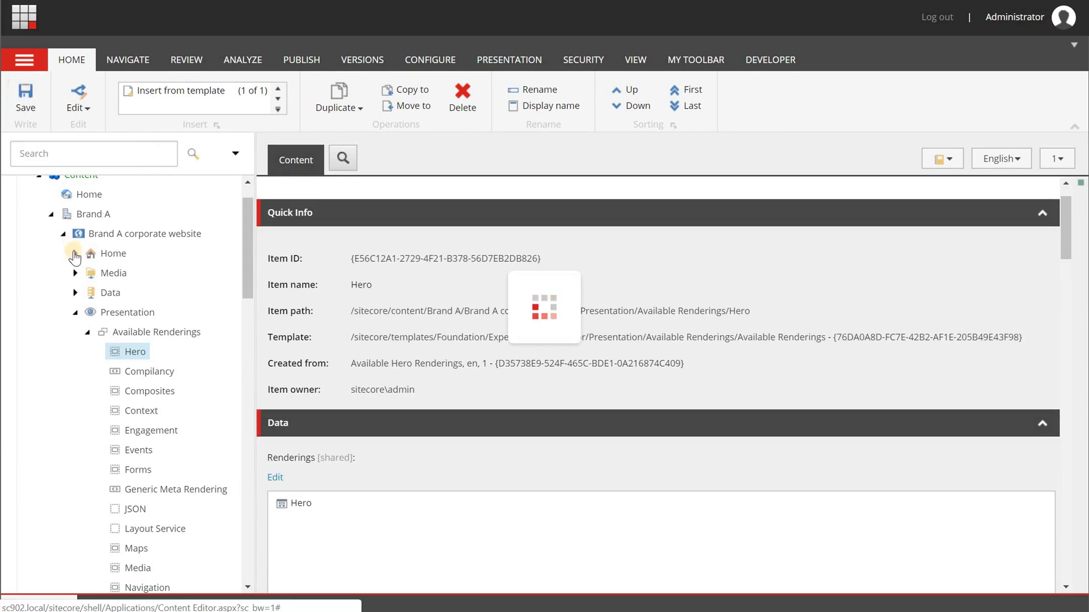
click(75, 253)
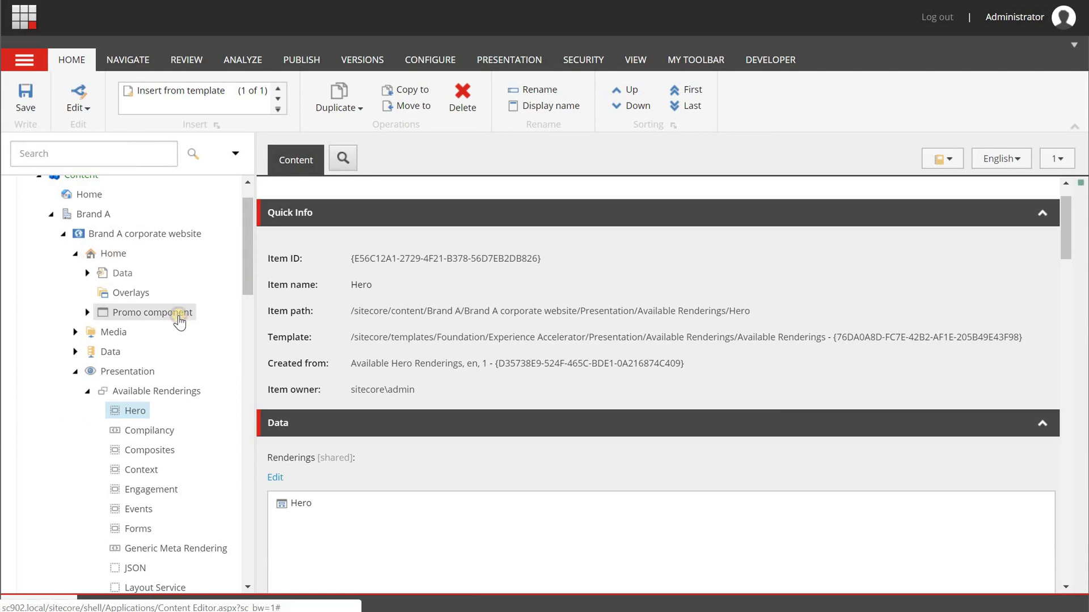
right_click(179, 321)
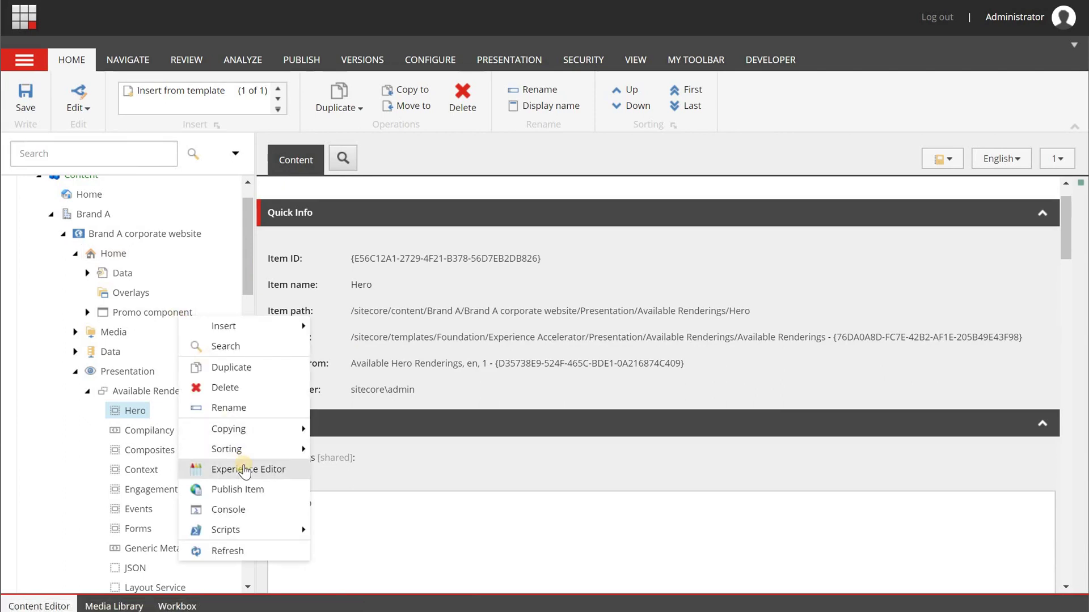
click(245, 470)
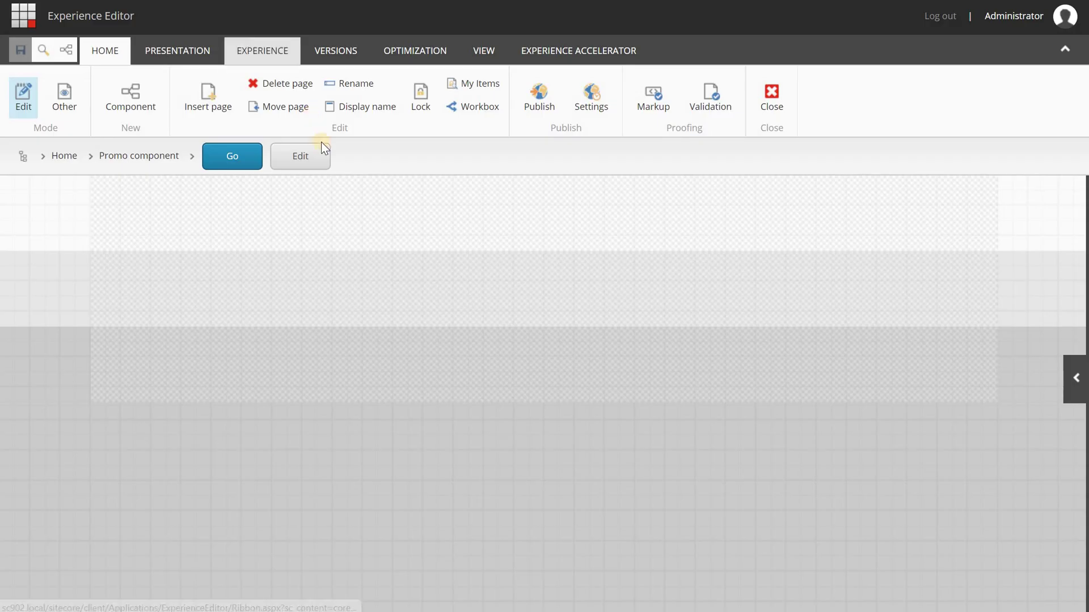
Select the column-1-2 placeholder and try adding the Hero rendering, then cancel that dialog
click(404, 289)
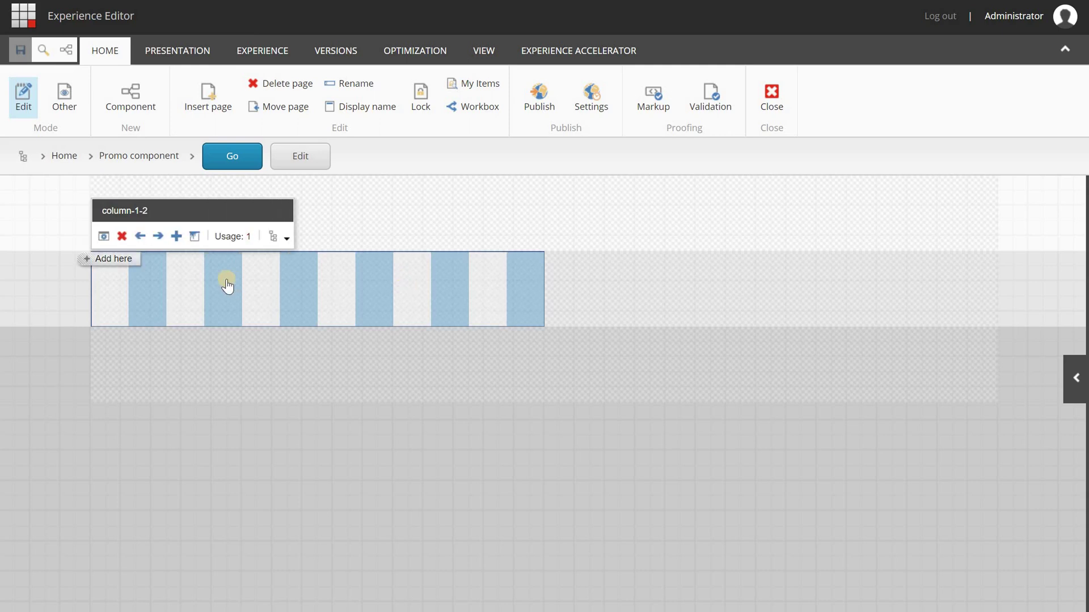
click(113, 259)
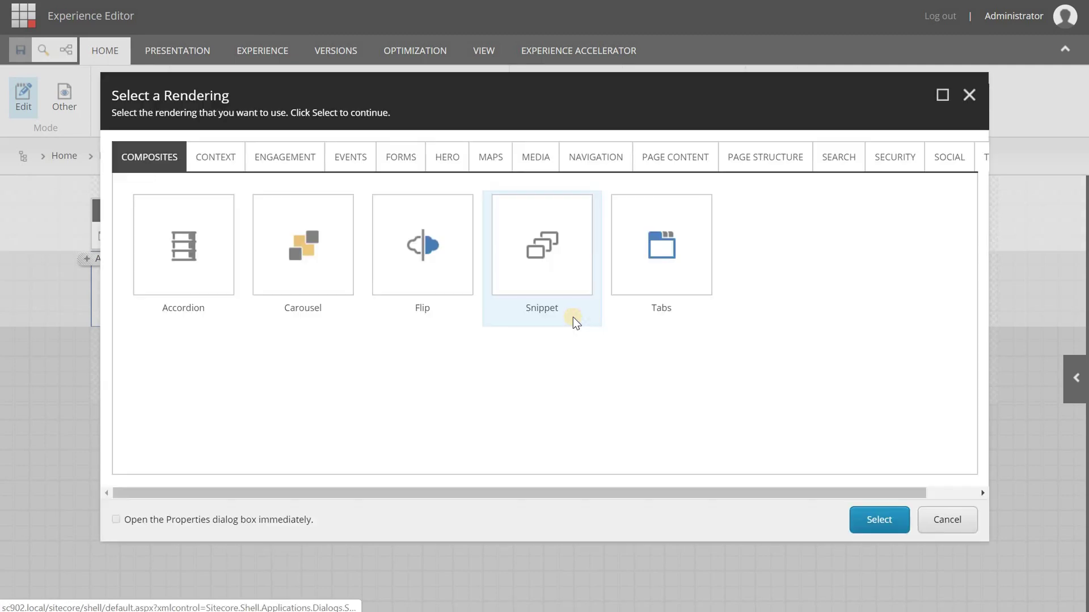
click(440, 159)
click(182, 276)
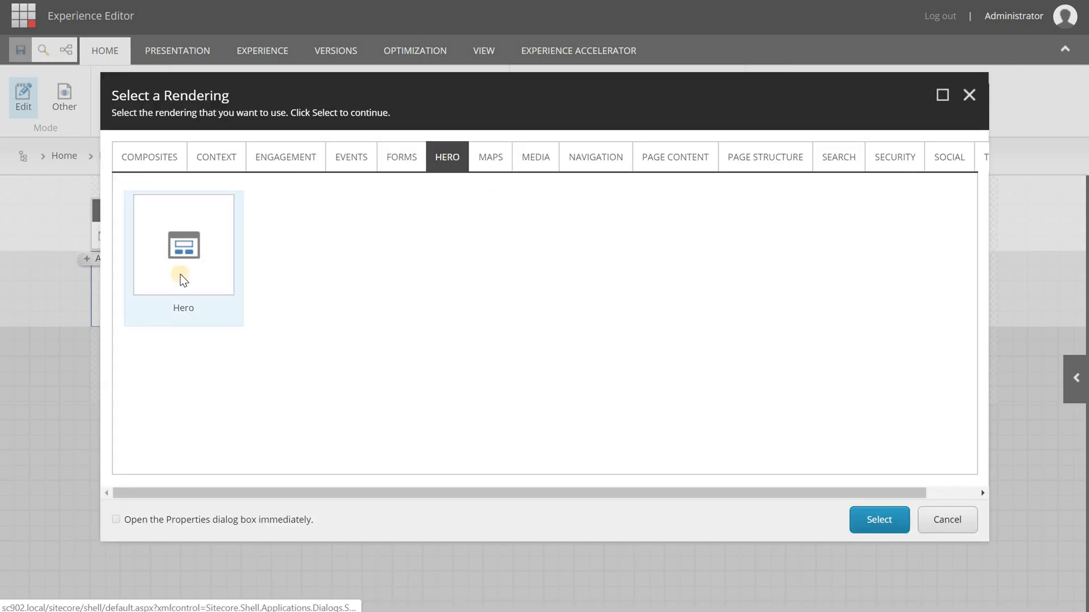
click(958, 522)
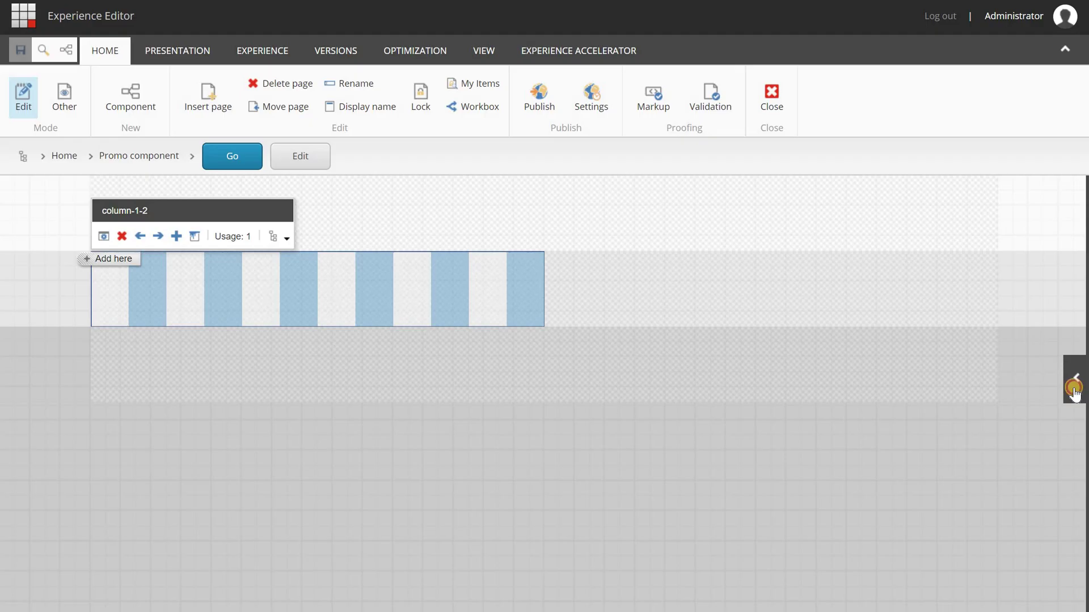
Drag the Hero rendering from the Toolbox's HERO group into the page column
click(1073, 389)
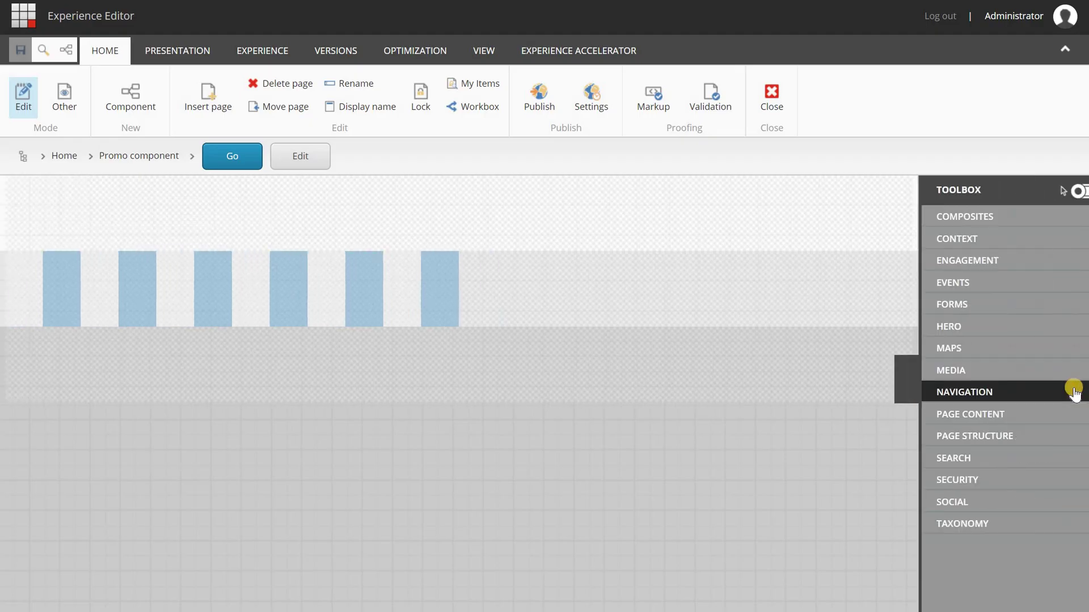
click(955, 327)
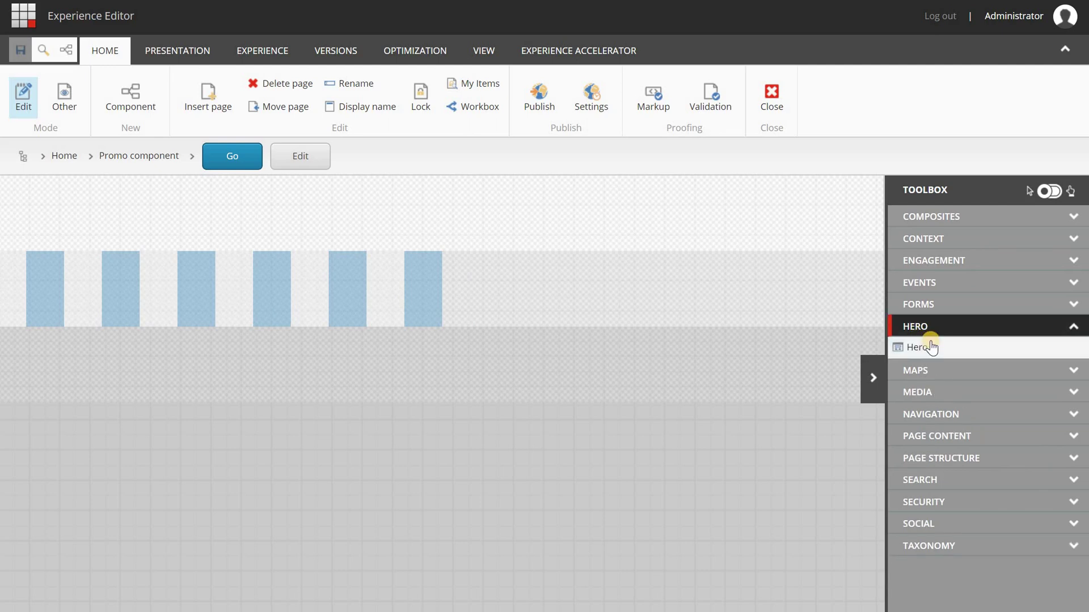
drag(932, 347, 285, 267)
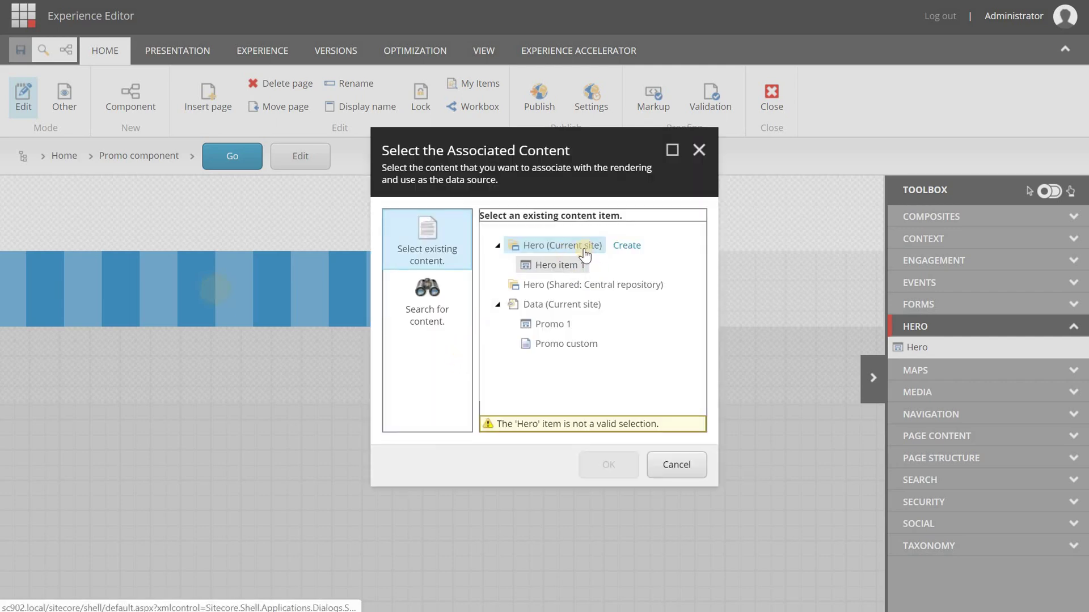
Bind the dropped Hero component to Hero item 1 as its associated content
click(552, 266)
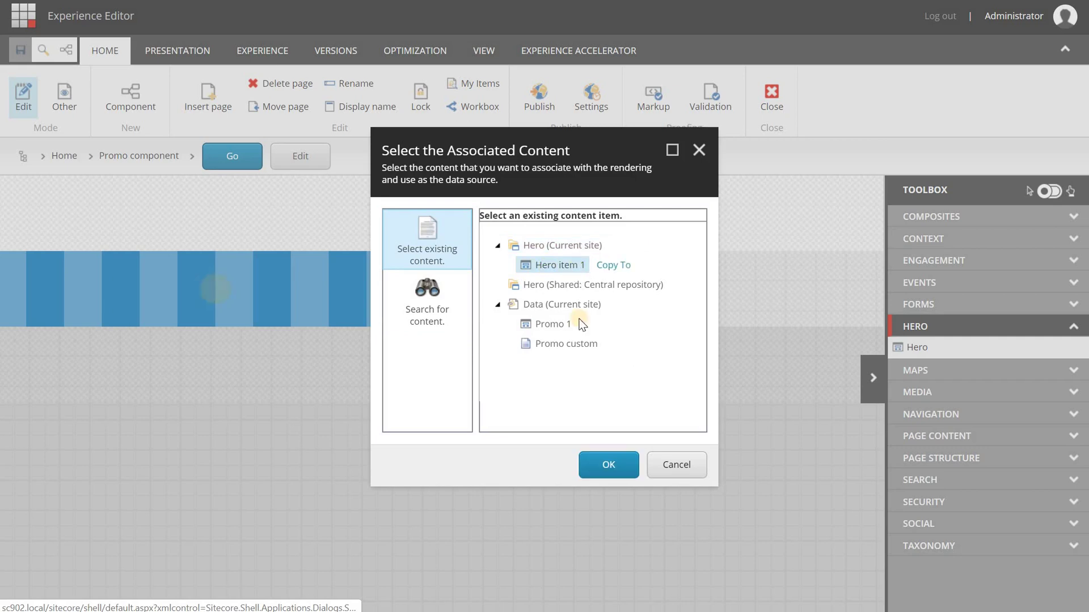
click(604, 463)
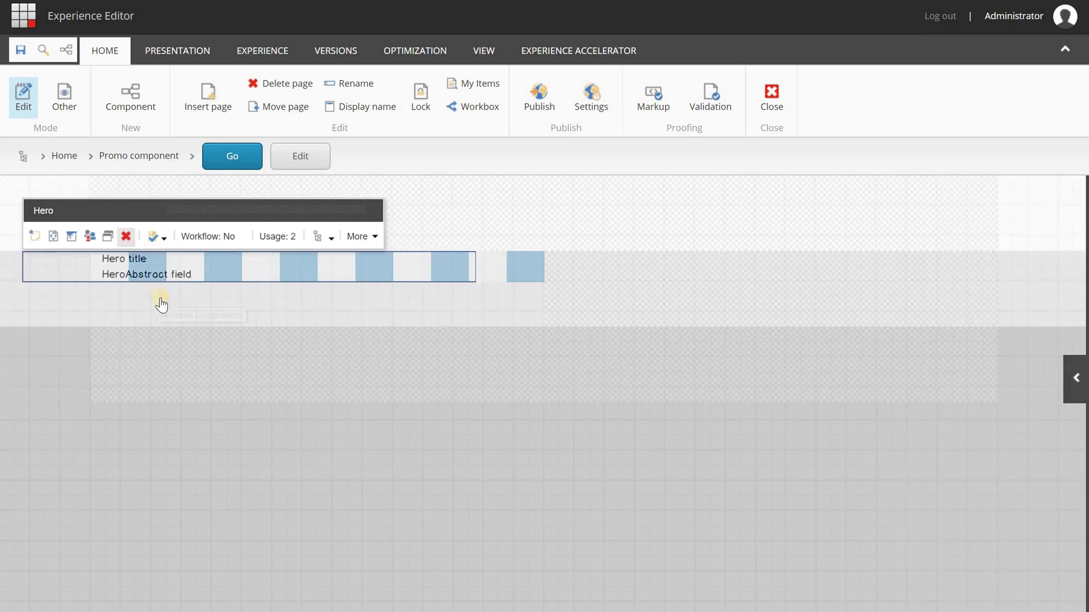
click(263, 268)
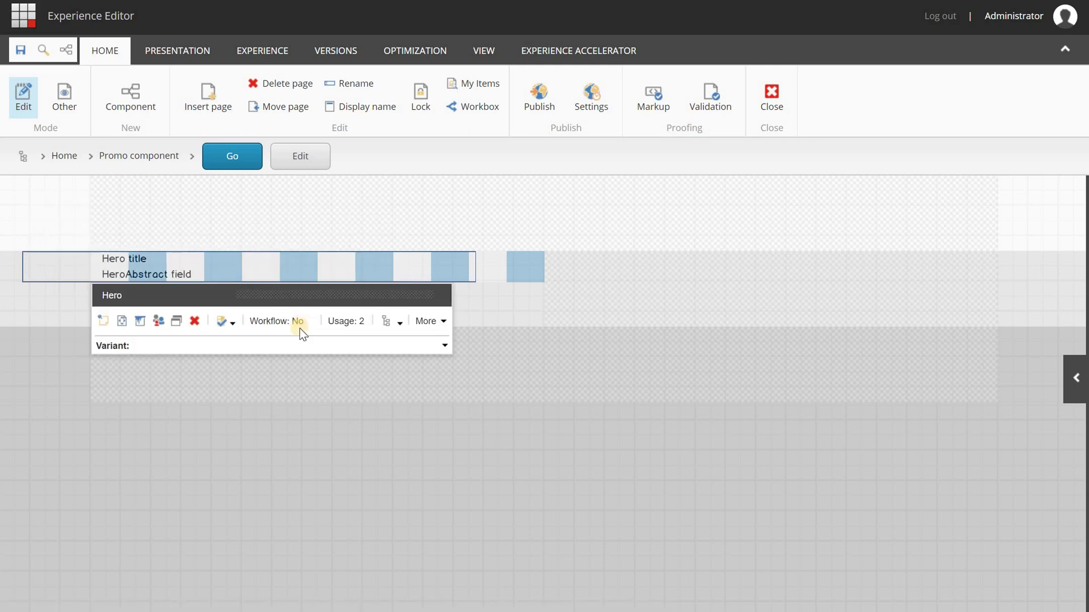
click(209, 347)
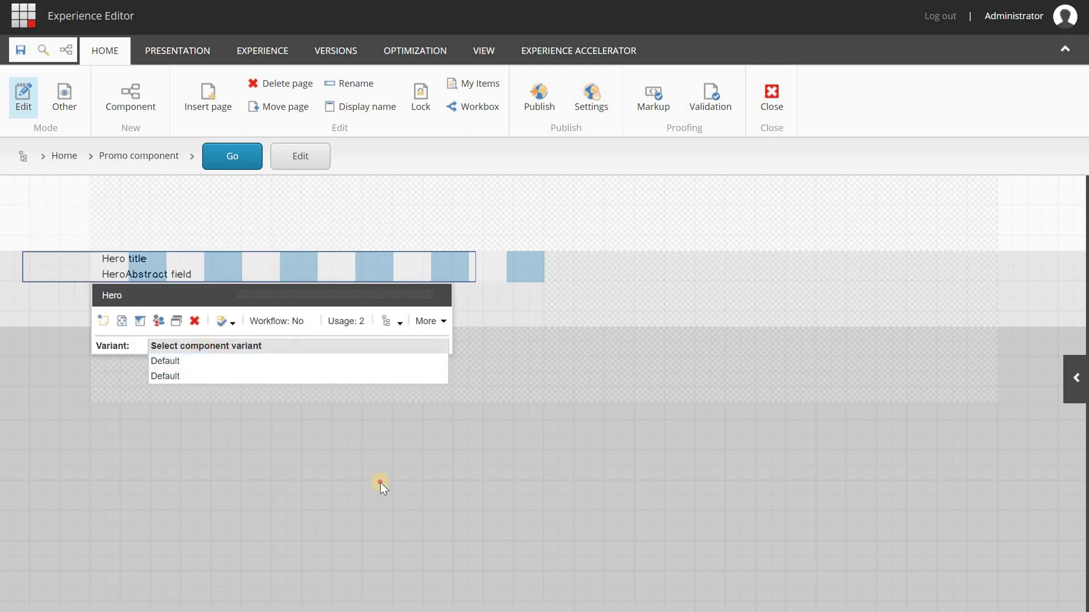
click(229, 348)
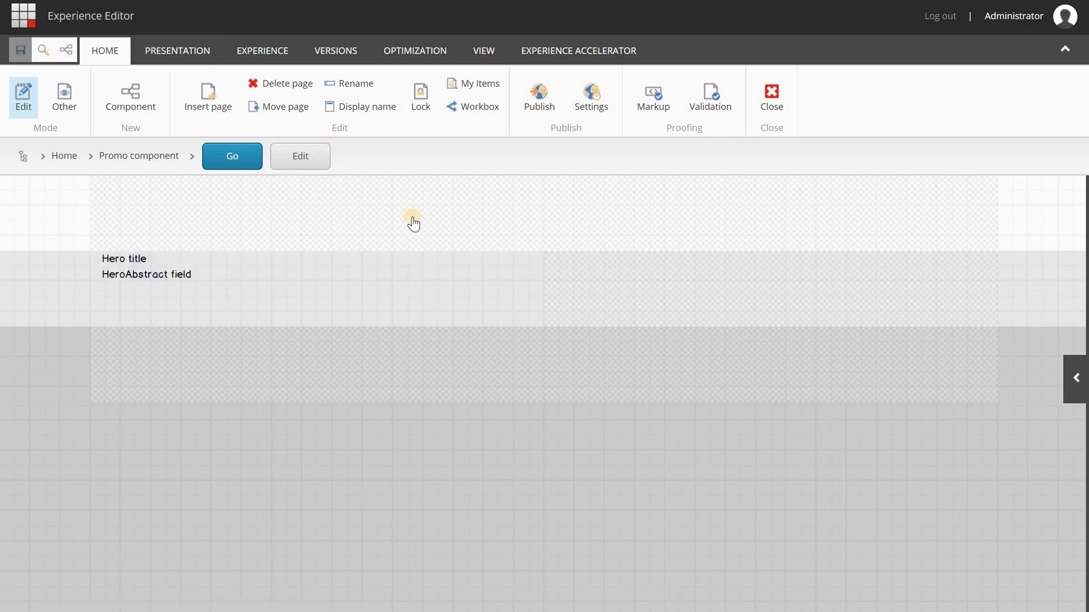